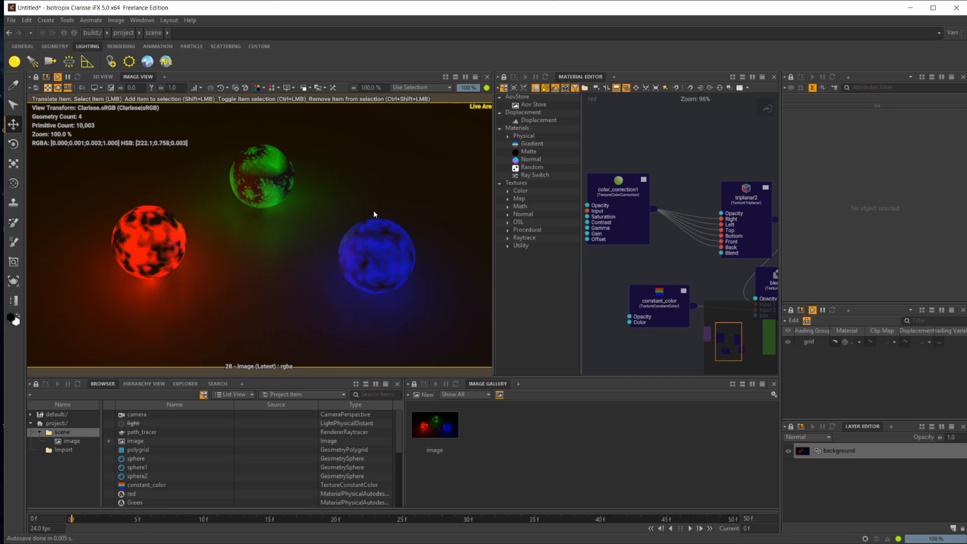
- Delete the disabled physical distant light from the scene
{"action": "left_click", "coordinate": [378, 231]}
{"action": "left_click", "coordinate": [360, 172]}
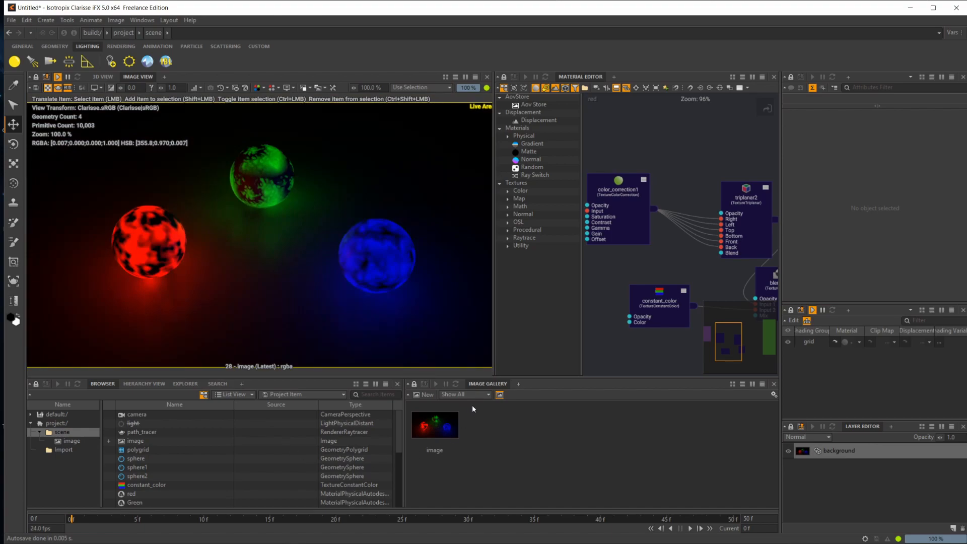
{"action": "scroll", "coordinate": [186, 443], "scroll_direction": "down", "scroll_amount": 2}
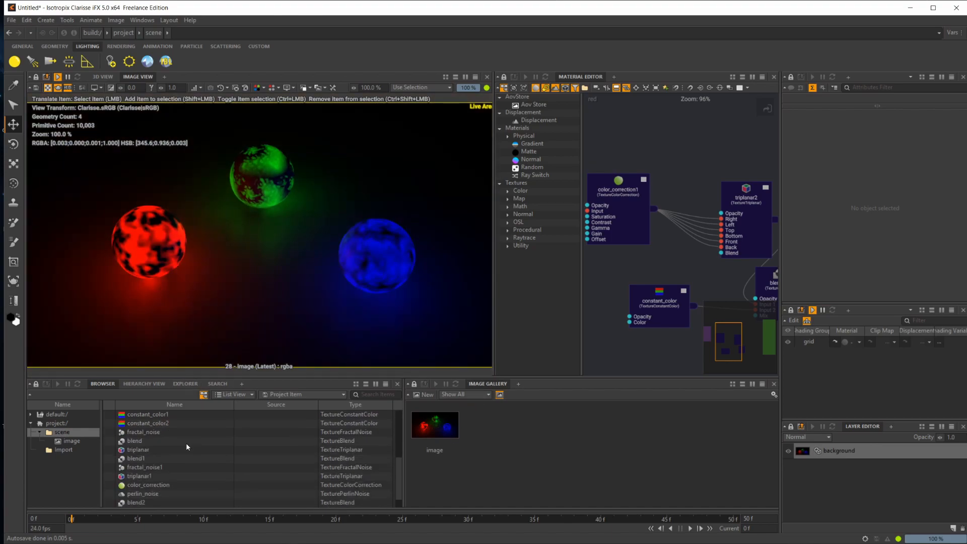
{"action": "scroll", "coordinate": [158, 443], "scroll_direction": "up", "scroll_amount": 2}
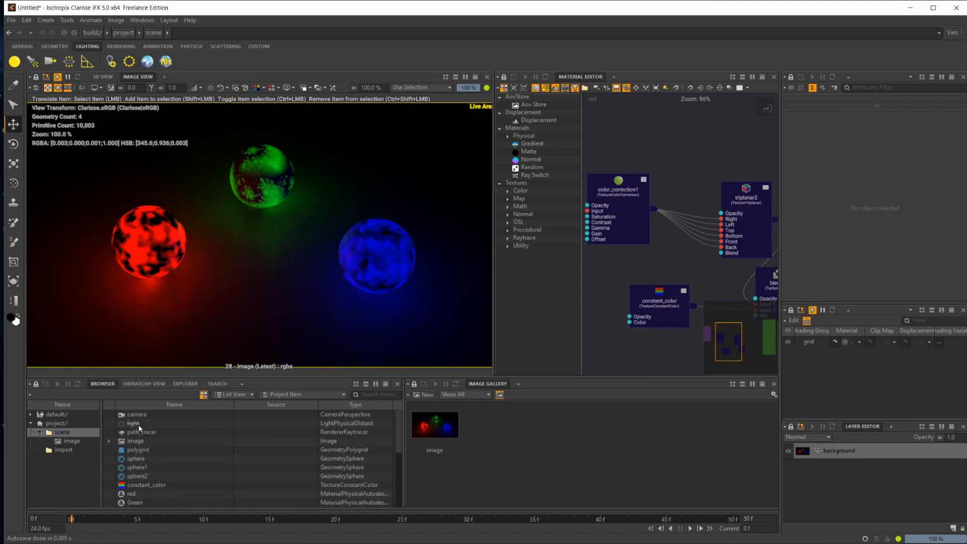
{"action": "left_click", "coordinate": [138, 424]}
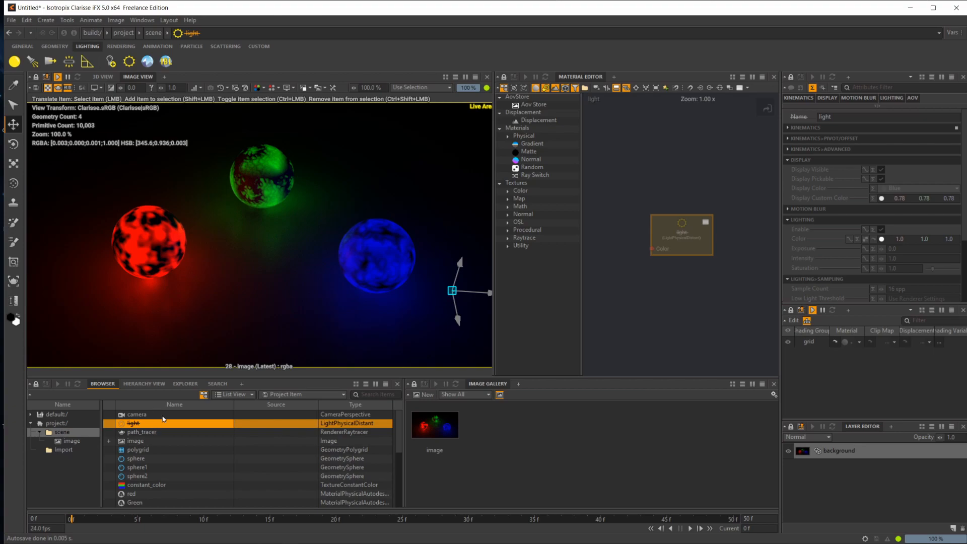
{"action": "left_click", "coordinate": [151, 432]}
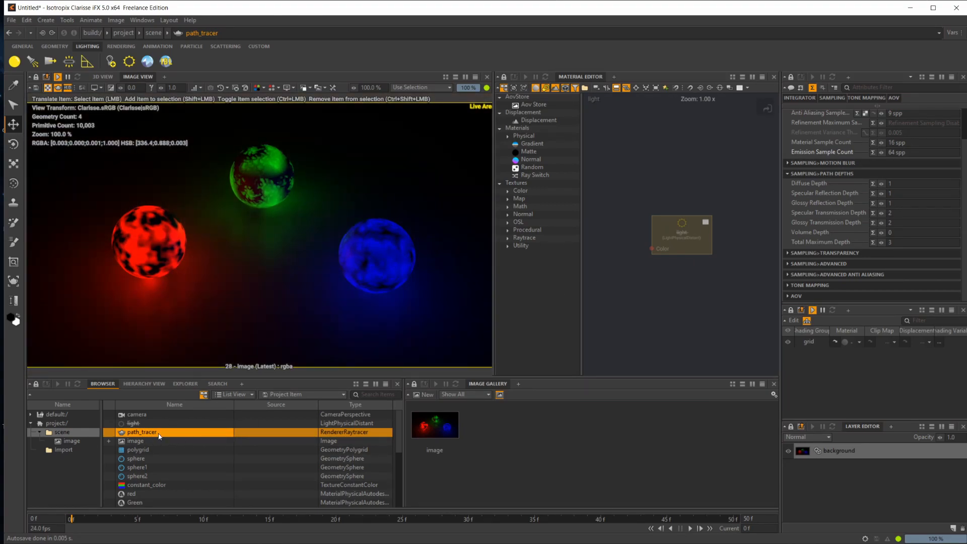
{"action": "left_click", "coordinate": [155, 424]}
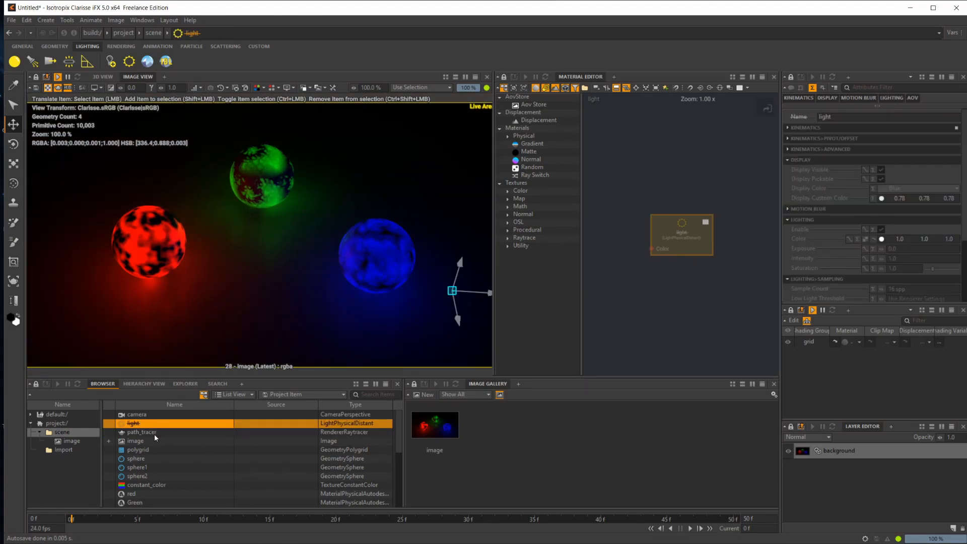
{"action": "key", "text": "Delete"}
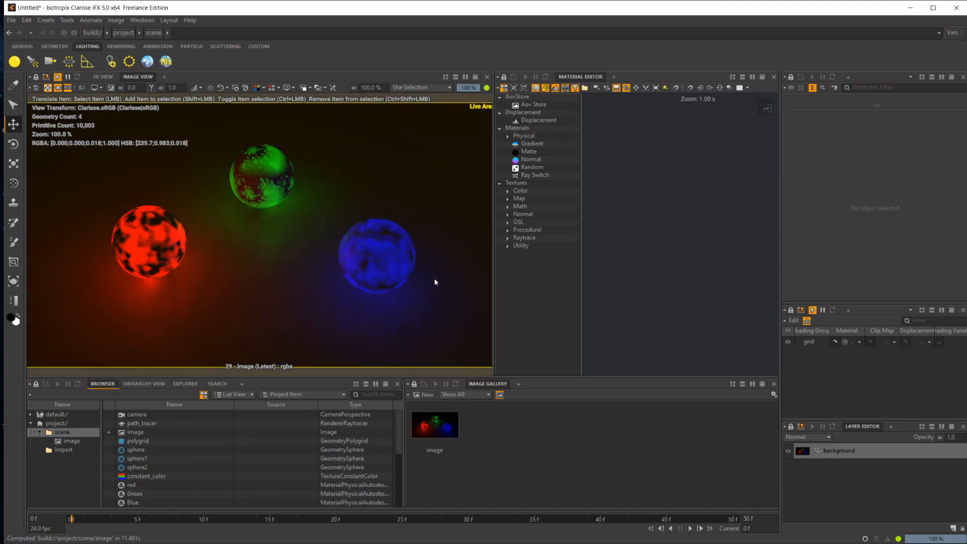
- Load the red material's node network and examine the inputs of its Standard Surface node
{"action": "scroll", "coordinate": [198, 449], "scroll_direction": "down", "scroll_amount": 3}
{"action": "scroll", "coordinate": [176, 431], "scroll_direction": "up", "scroll_amount": 3}
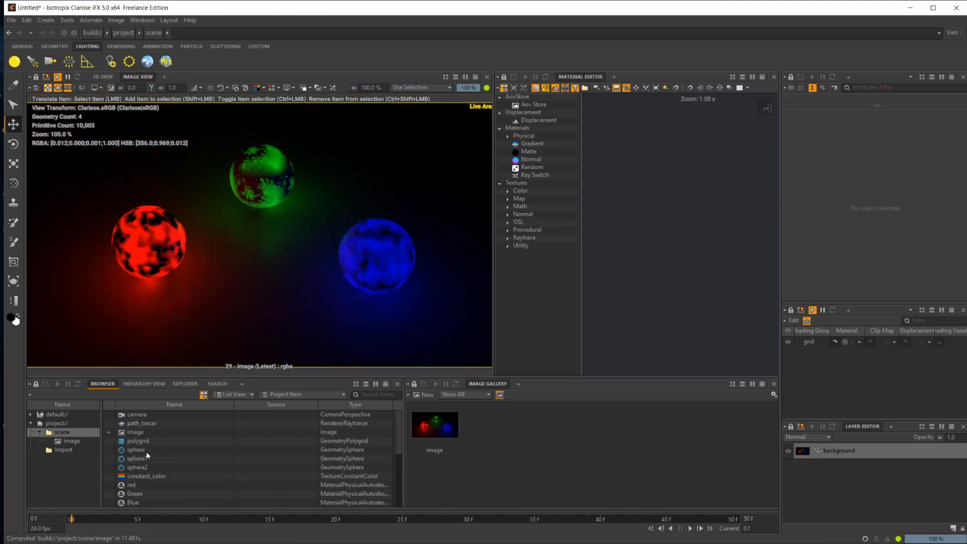
{"action": "left_click", "coordinate": [129, 449]}
{"action": "scroll", "coordinate": [146, 451], "scroll_direction": "down", "scroll_amount": 4}
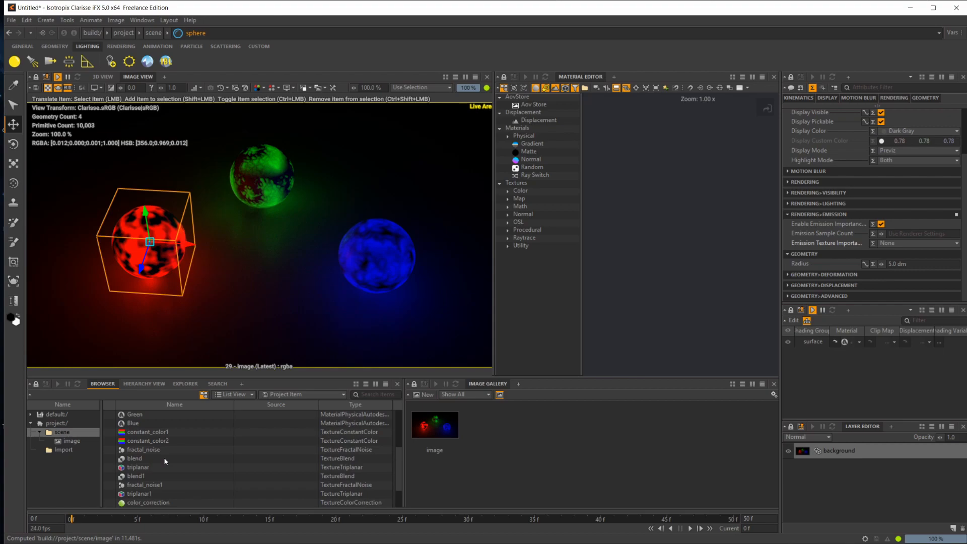
{"action": "scroll", "coordinate": [184, 484], "scroll_direction": "up", "scroll_amount": 2}
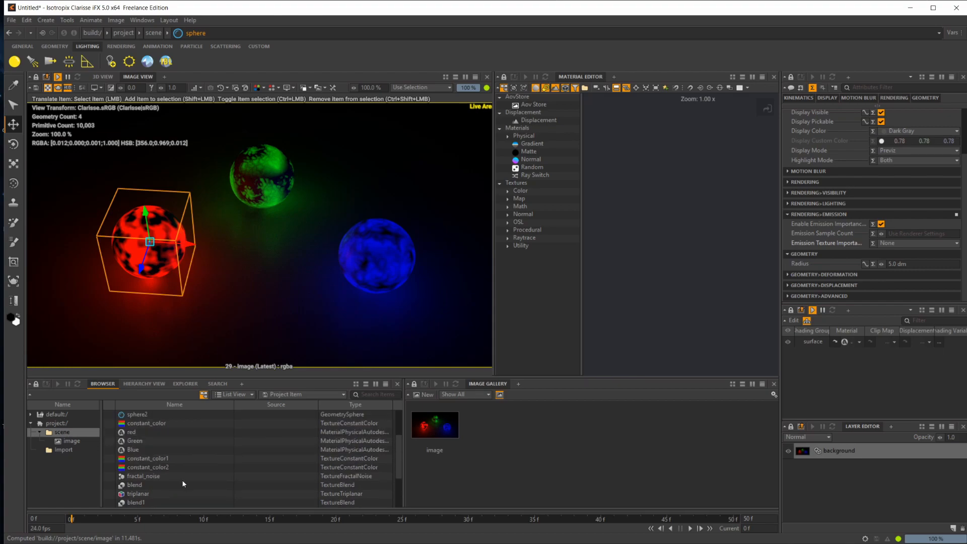
{"action": "left_click", "coordinate": [141, 432]}
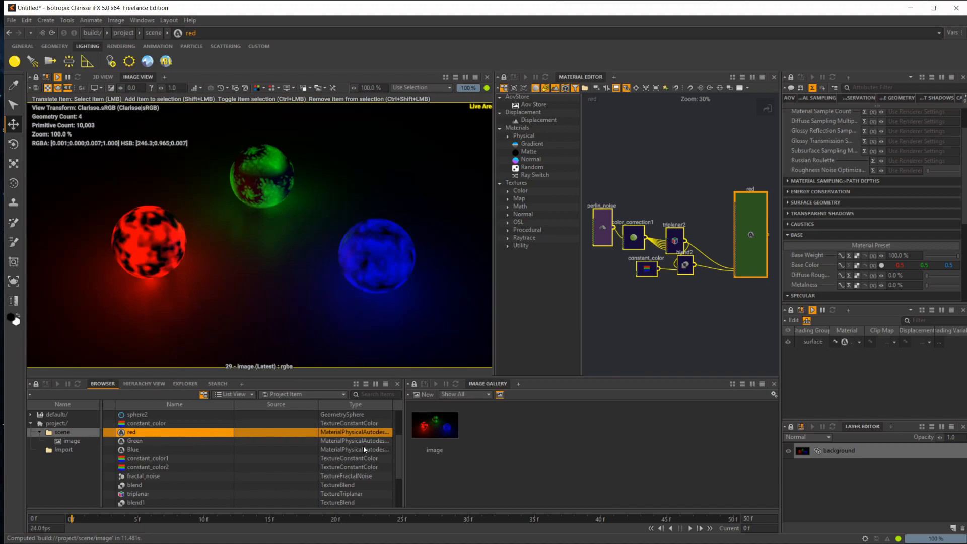
{"action": "scroll", "coordinate": [652, 316], "scroll_direction": "up", "scroll_amount": 3}
{"action": "middle_click_drag", "start_coordinate": [720, 255], "coordinate": [597, 338]}
{"action": "scroll", "coordinate": [642, 199], "scroll_direction": "up", "scroll_amount": 3}
{"action": "middle_click_drag", "start_coordinate": [696, 204], "coordinate": [634, 204]}
{"action": "scroll", "coordinate": [661, 217], "scroll_direction": "up", "scroll_amount": 2}
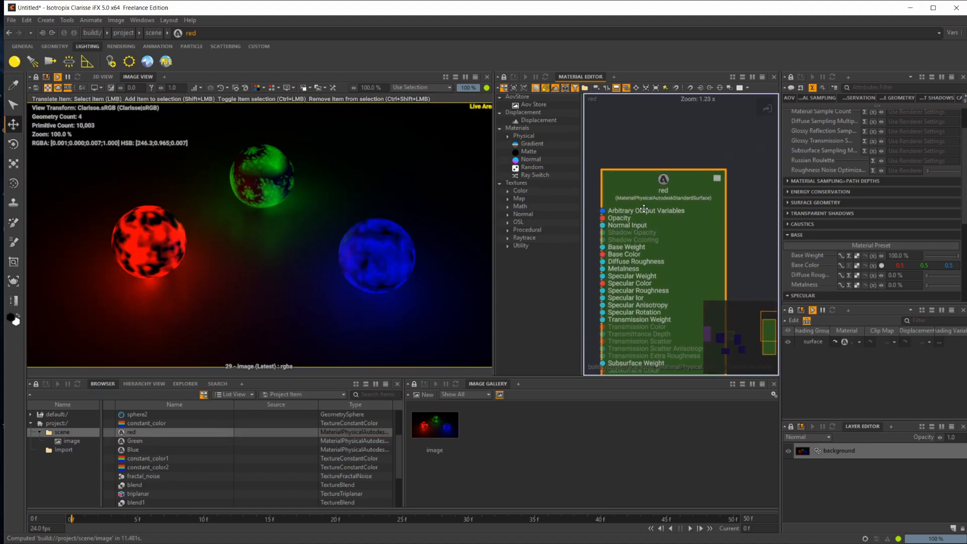
{"action": "scroll", "coordinate": [629, 257], "scroll_direction": "down", "scroll_amount": 2}
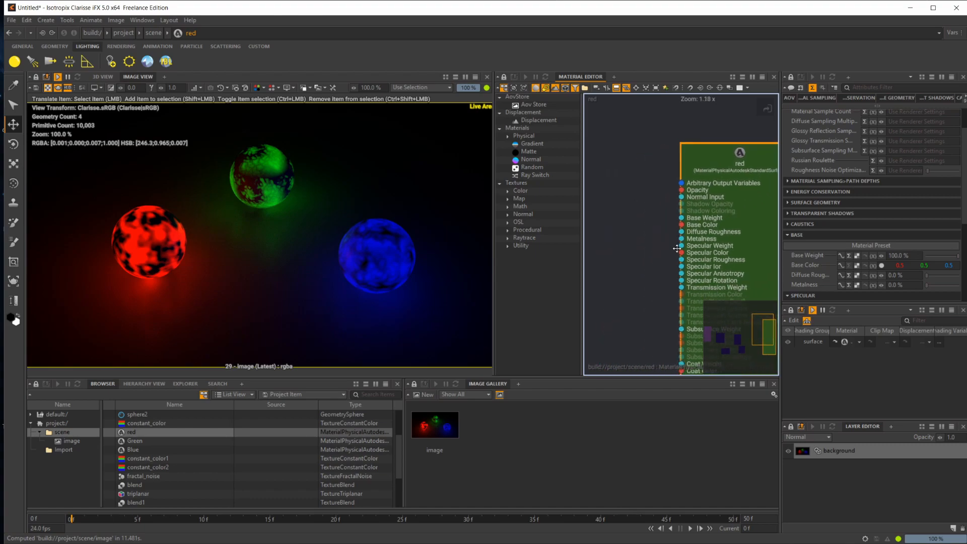
{"action": "middle_click_drag", "start_coordinate": [609, 295], "coordinate": [537, 231]}
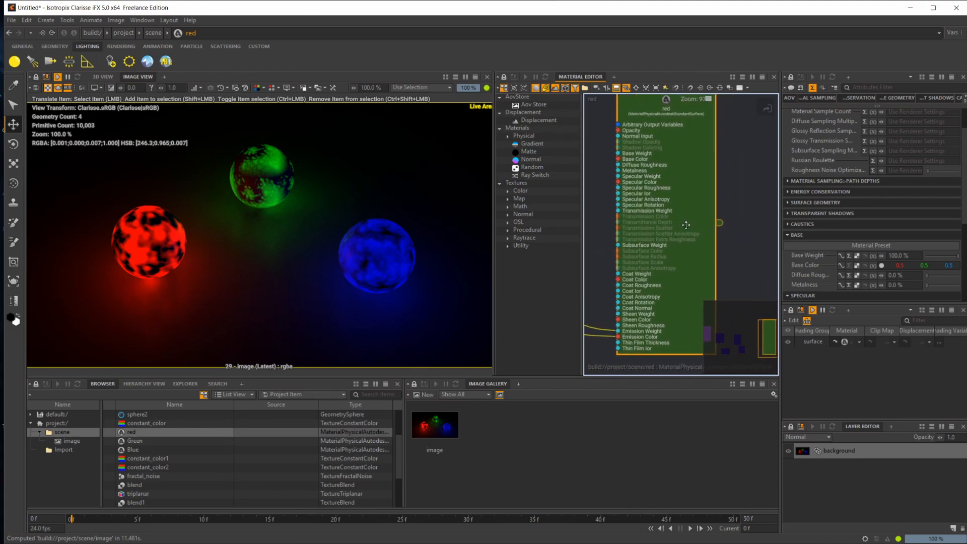
- Widen the Material Editor and bring the textures wired to the red material's Emission Weight and Emission Color into view
{"action": "left_click_drag", "start_coordinate": [582, 213], "coordinate": [582, 244]}
{"action": "left_click_drag", "start_coordinate": [494, 242], "coordinate": [413, 242]}
{"action": "scroll", "coordinate": [647, 245], "scroll_direction": "down", "scroll_amount": 1}
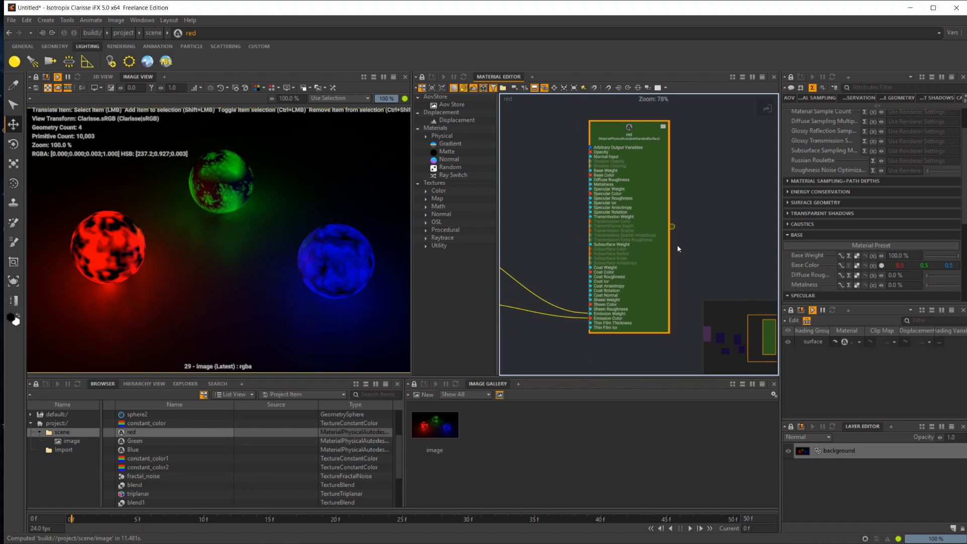
{"action": "middle_click_drag", "start_coordinate": [580, 292], "coordinate": [597, 297]}
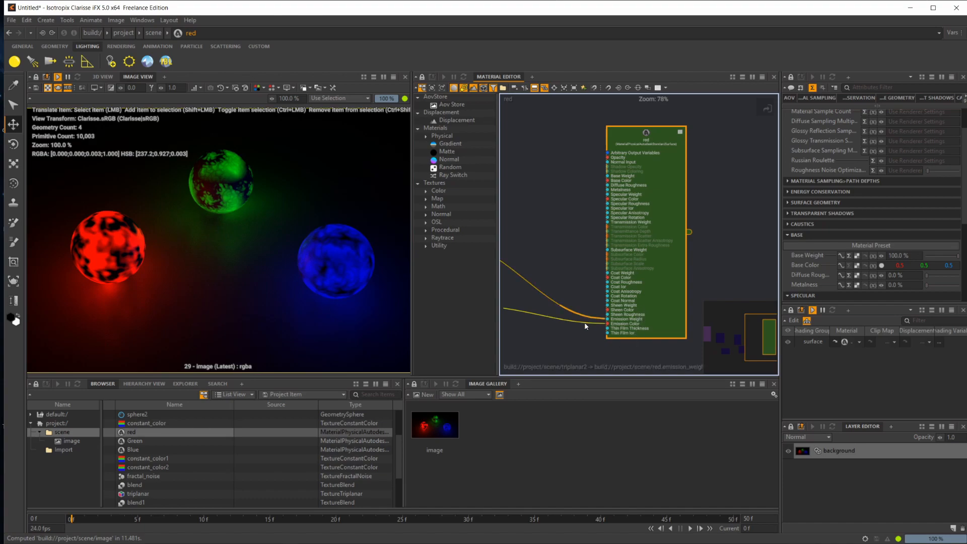
{"action": "middle_click_drag", "start_coordinate": [547, 333], "coordinate": [566, 334]}
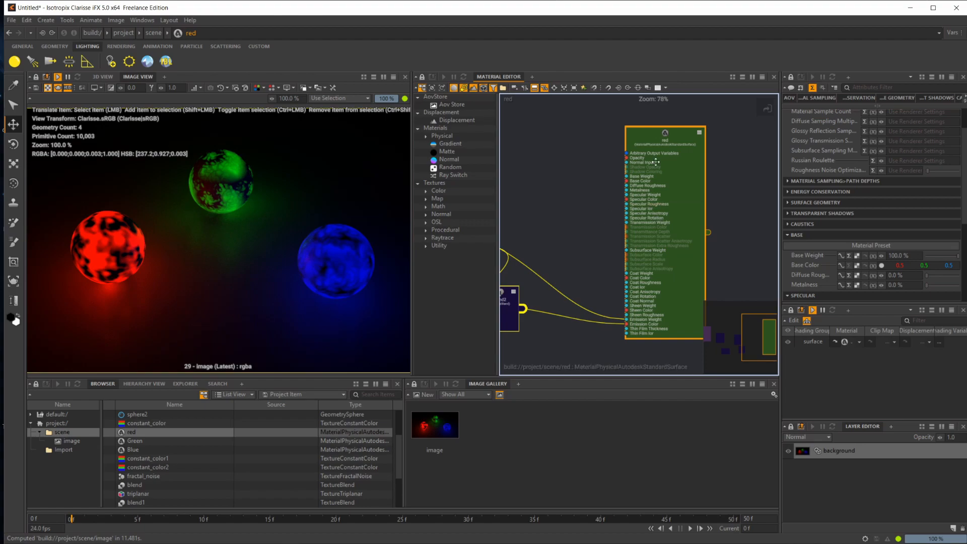
{"action": "middle_click_drag", "start_coordinate": [599, 258], "coordinate": [615, 260]}
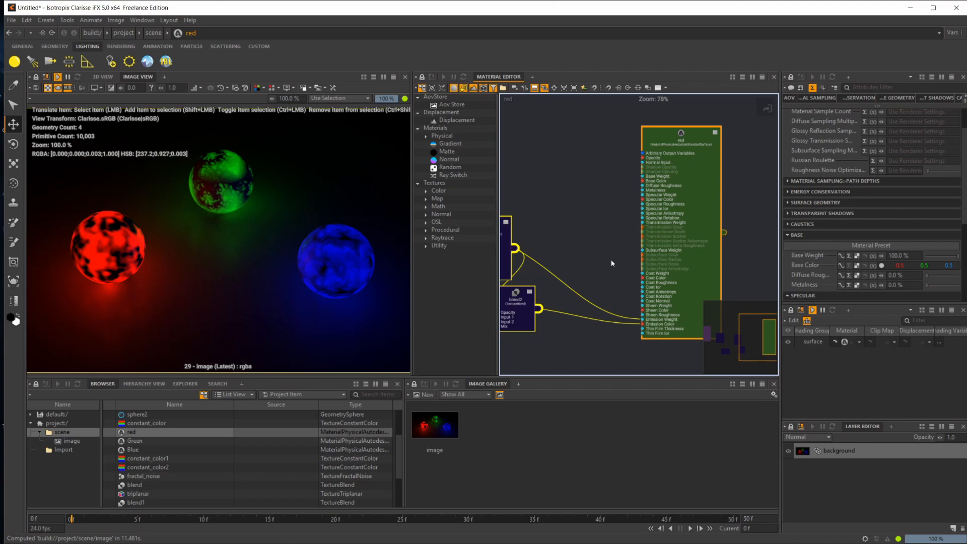
- Examine the blend2 texture and the Perlin noise, color correction, triplanar and constant color nodes that drive the red material's emission
{"action": "scroll", "coordinate": [600, 254], "scroll_direction": "down", "scroll_amount": 3}
{"action": "left_click", "coordinate": [585, 284]}
{"action": "middle_click_drag", "start_coordinate": [553, 291], "coordinate": [603, 272]}
{"action": "middle_click_drag", "start_coordinate": [539, 258], "coordinate": [610, 268]}
{"action": "scroll", "coordinate": [551, 270], "scroll_direction": "up", "scroll_amount": 1}
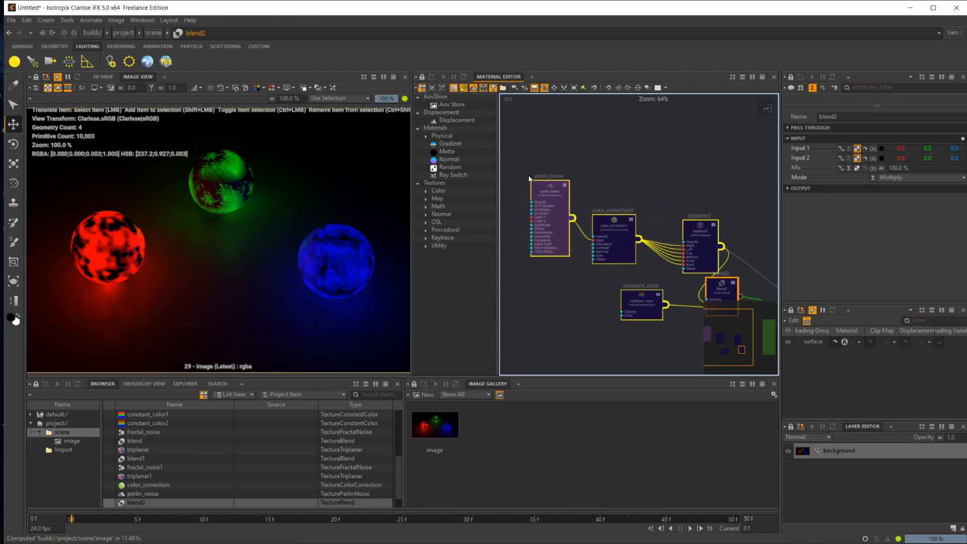
{"action": "middle_click_drag", "start_coordinate": [655, 230], "coordinate": [596, 231]}
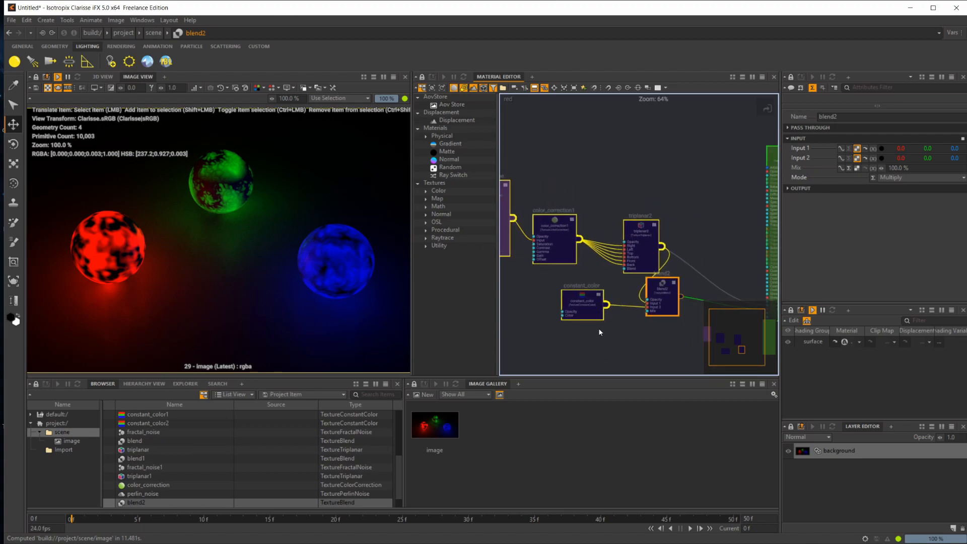
{"action": "scroll", "coordinate": [595, 332], "scroll_direction": "up", "scroll_amount": 1}
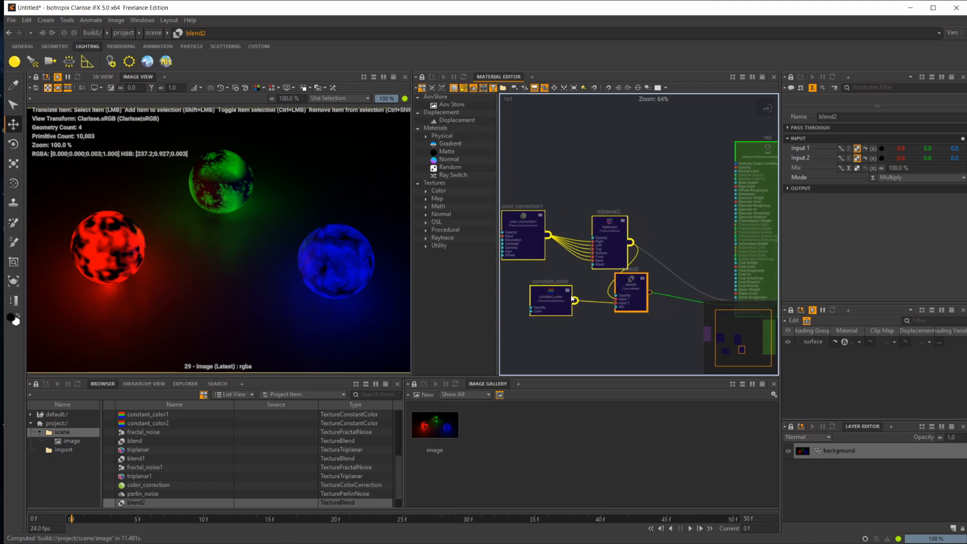
{"action": "scroll", "coordinate": [600, 331], "scroll_direction": "up", "scroll_amount": 1}
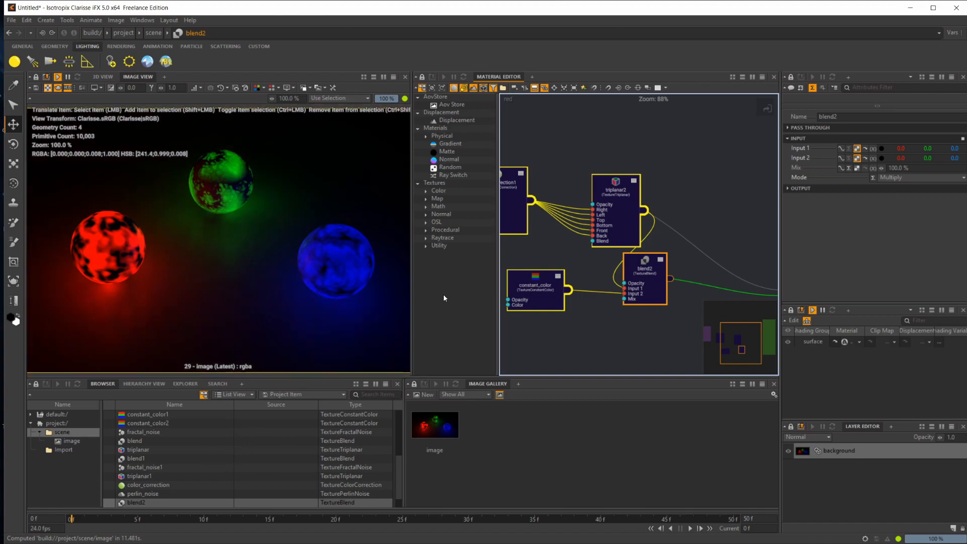
- Set the path tracer's Emission Sample Count to 0 to disable emission sampling
{"action": "scroll", "coordinate": [186, 437], "scroll_direction": "up", "scroll_amount": 5}
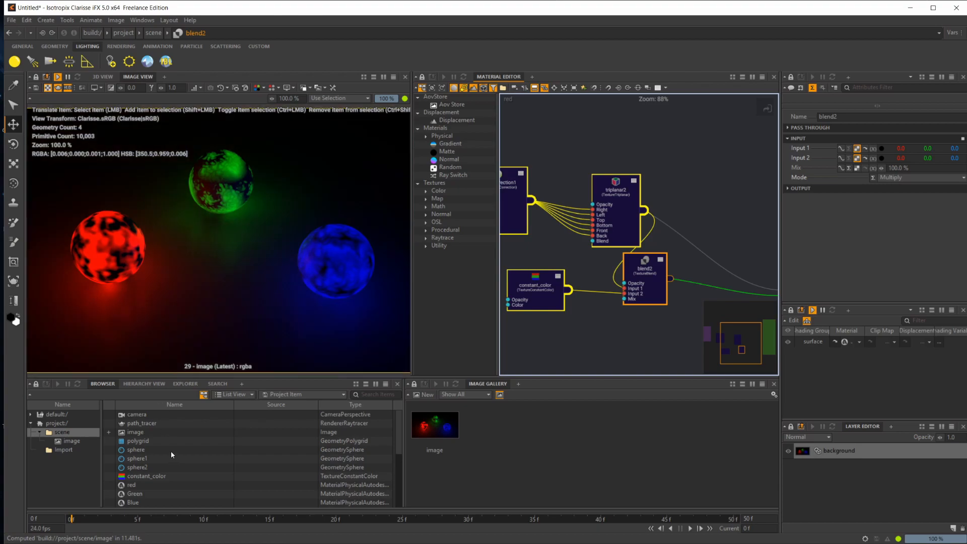
{"action": "left_click", "coordinate": [149, 450]}
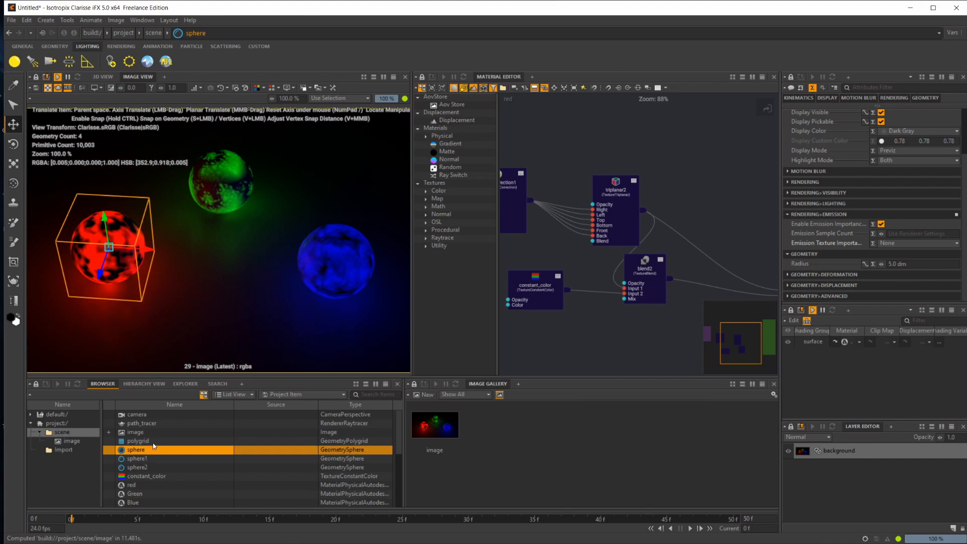
{"action": "left_click", "coordinate": [152, 424]}
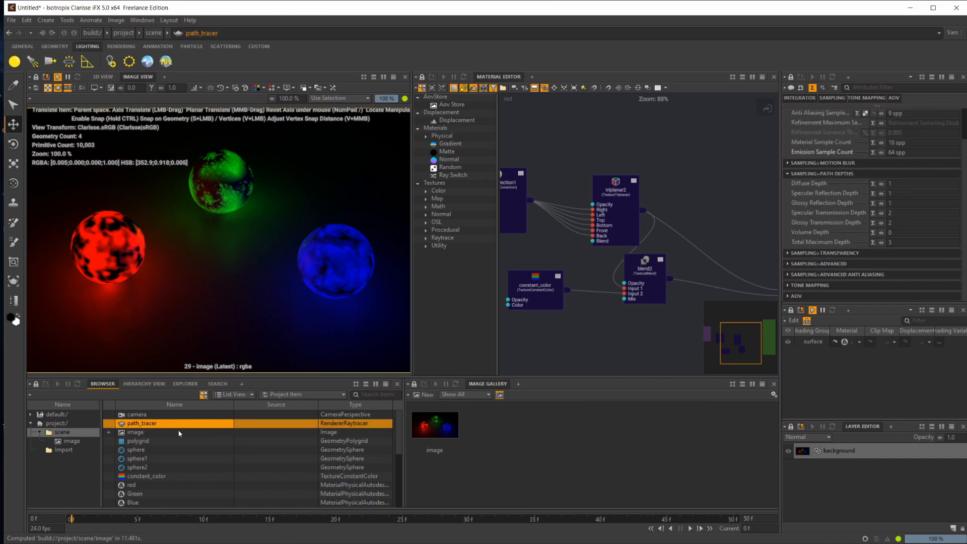
{"action": "scroll", "coordinate": [830, 196], "scroll_direction": "up", "scroll_amount": 2}
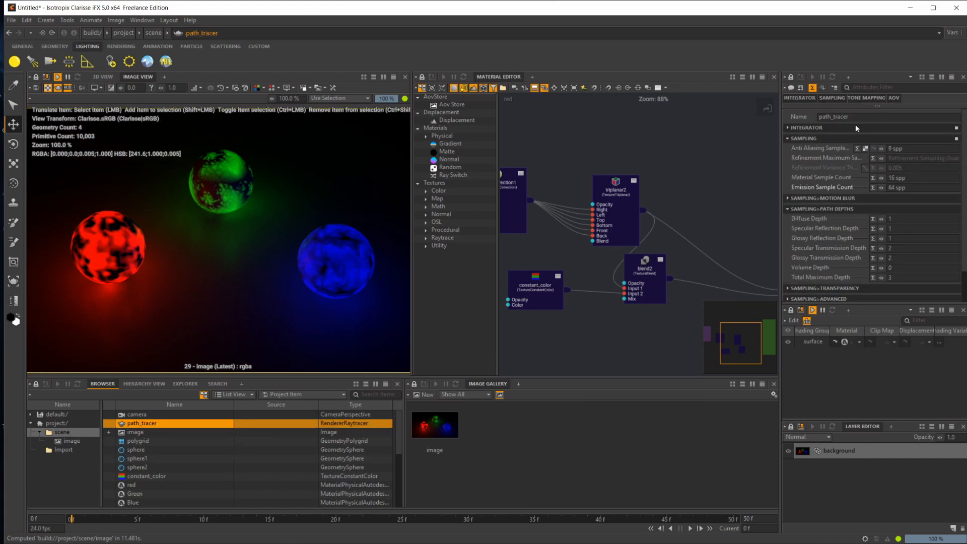
{"action": "left_click", "coordinate": [921, 186]}
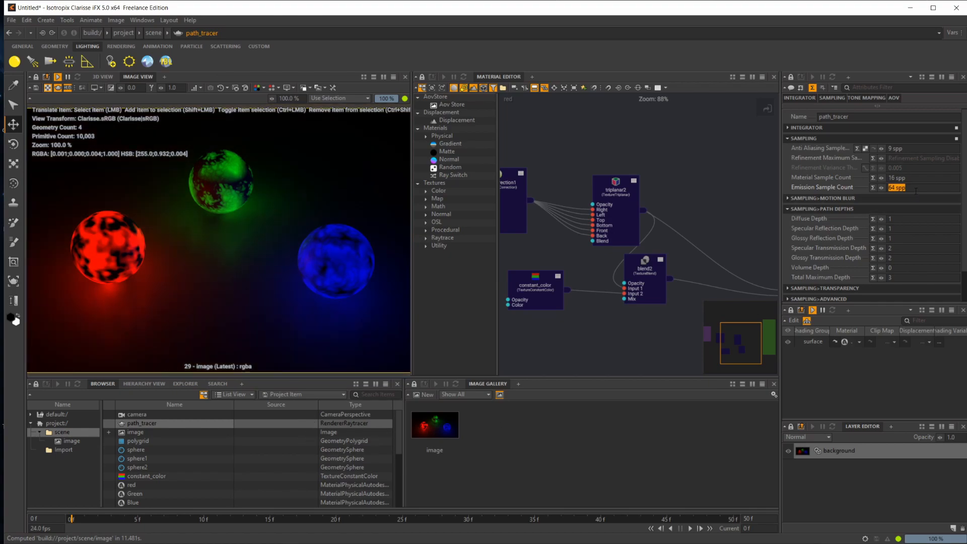
{"action": "type", "text": "0"}
{"action": "key", "text": "Return"}
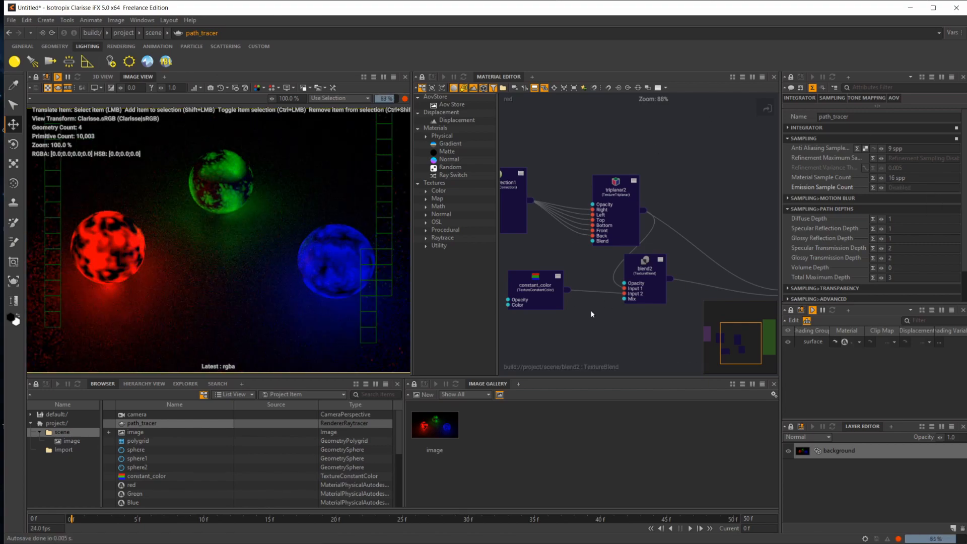
- Set the path tracer's Material Sample Count to 64
{"action": "left_click", "coordinate": [913, 180]}
{"action": "type", "text": "64"}
{"action": "key", "text": "Return"}
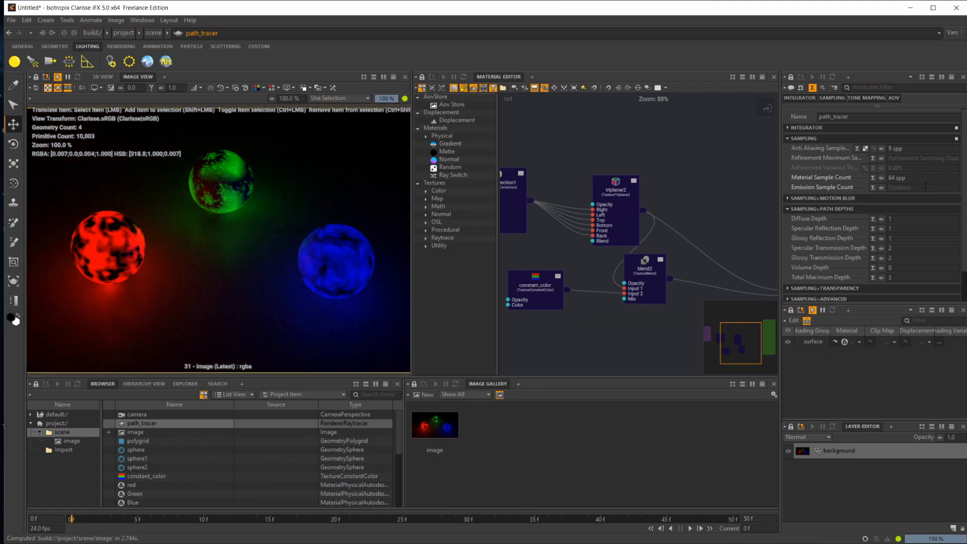
- Set the path tracer's Material Sample Count to 16 and its Emission Sample Count to 64
{"action": "left_click_drag", "start_coordinate": [913, 181], "coordinate": [862, 182]}
{"action": "type", "text": "16"}
{"action": "key", "text": "Return"}
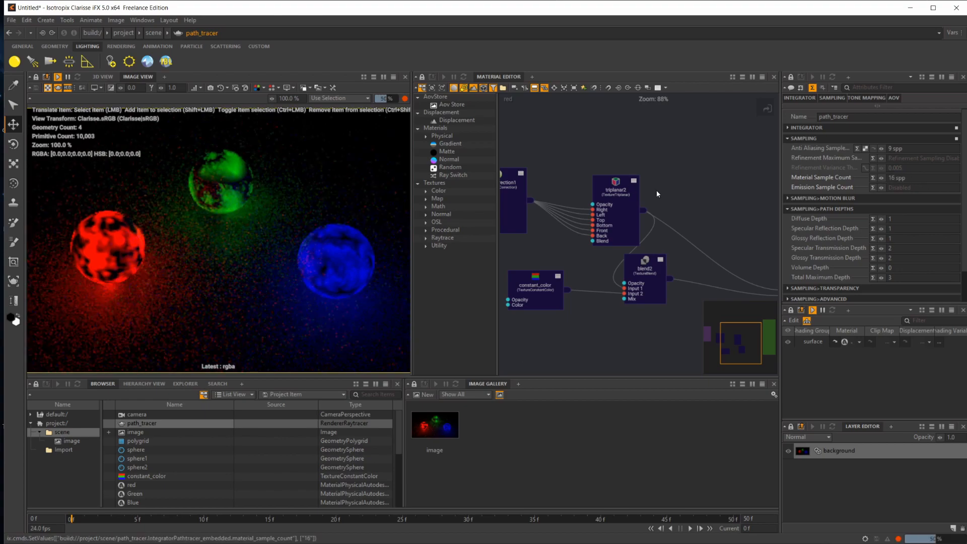
{"action": "left_click", "coordinate": [908, 187]}
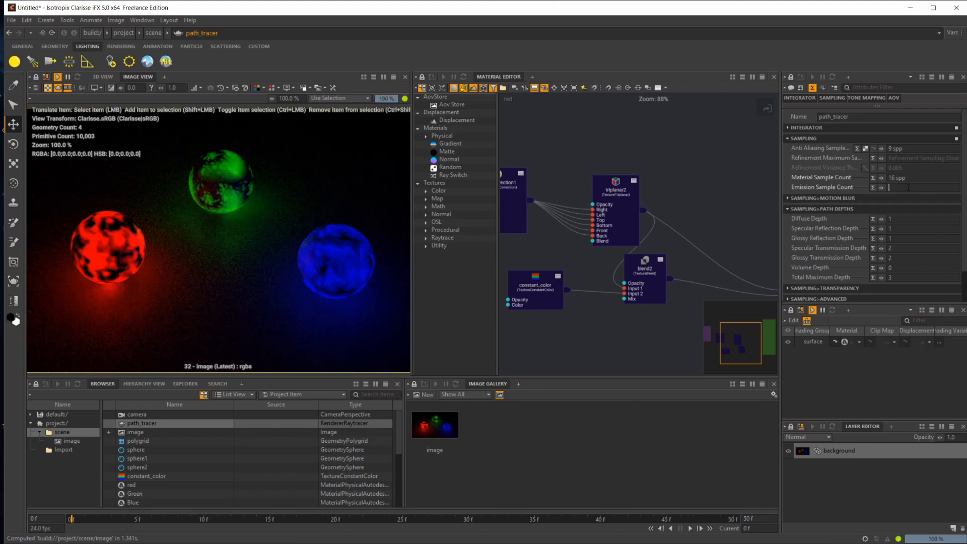
{"action": "type", "text": "64"}
{"action": "key", "text": "Return"}
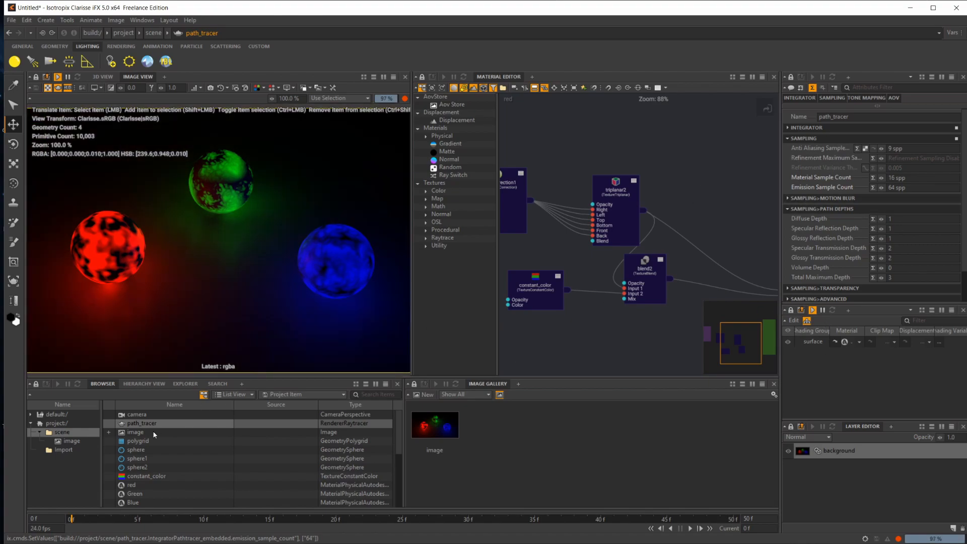
- Select the red sphere and look through its attributes, including the Rendering > Emission section
{"action": "left_click", "coordinate": [157, 453]}
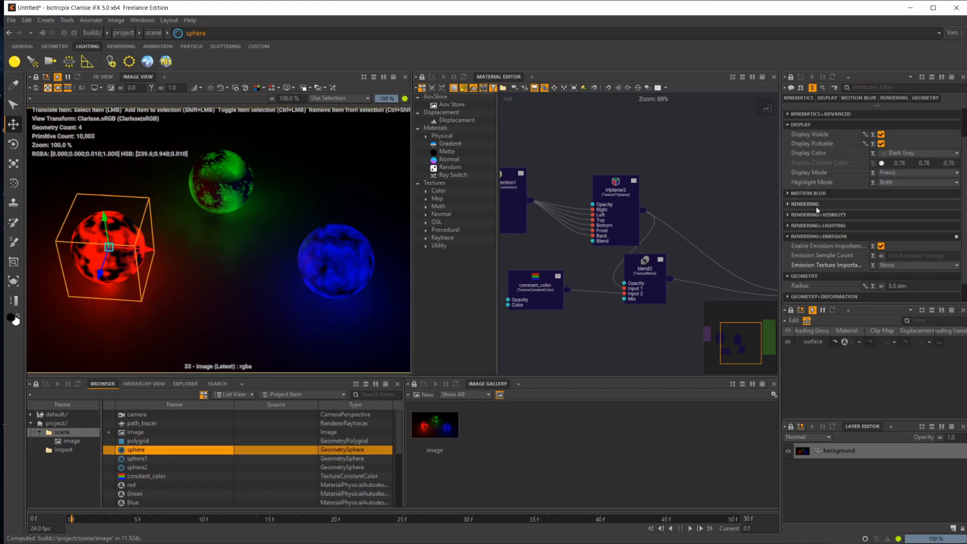
{"action": "scroll", "coordinate": [816, 207], "scroll_direction": "up", "scroll_amount": 2}
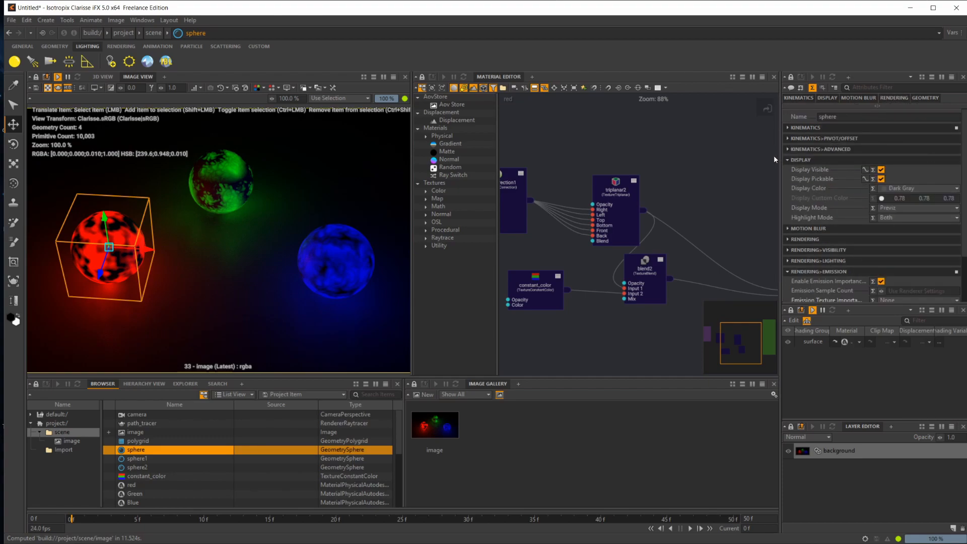
{"action": "scroll", "coordinate": [838, 191], "scroll_direction": "down", "scroll_amount": 3}
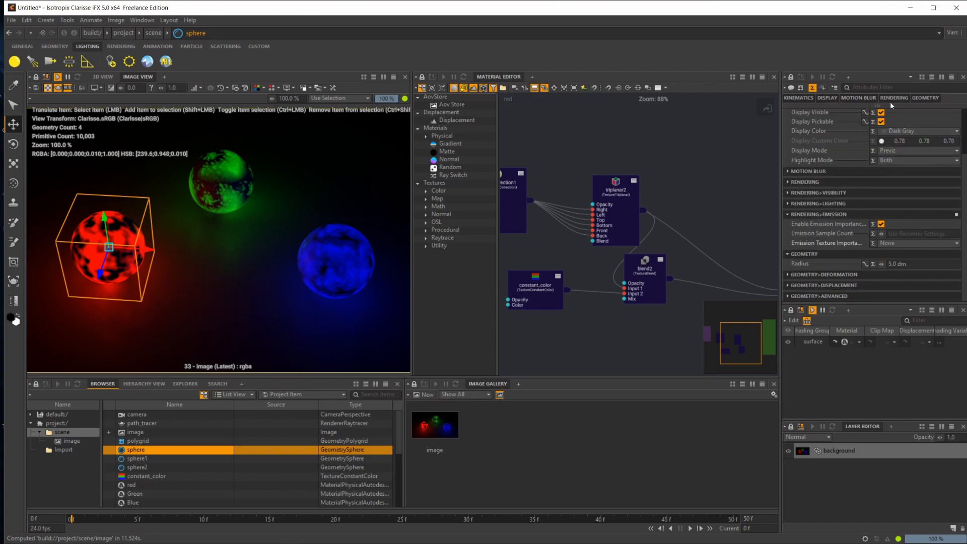
{"action": "scroll", "coordinate": [880, 104], "scroll_direction": "up", "scroll_amount": 3}
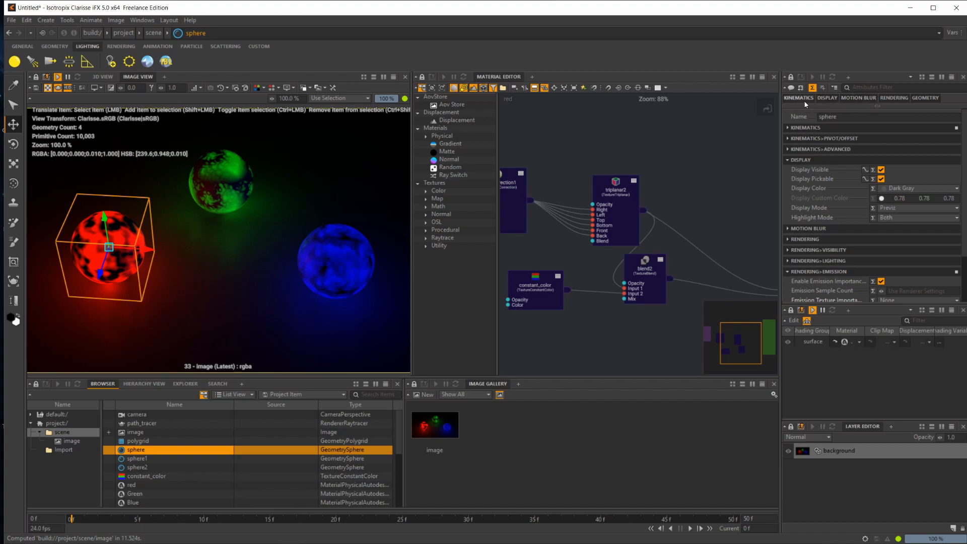
- Toggle the sphere's Rendering attribute group, and hide the Kinematics, Display, Motion Blur and Geometry groups to isolate the Rendering attributes
{"action": "left_click", "coordinate": [888, 100]}
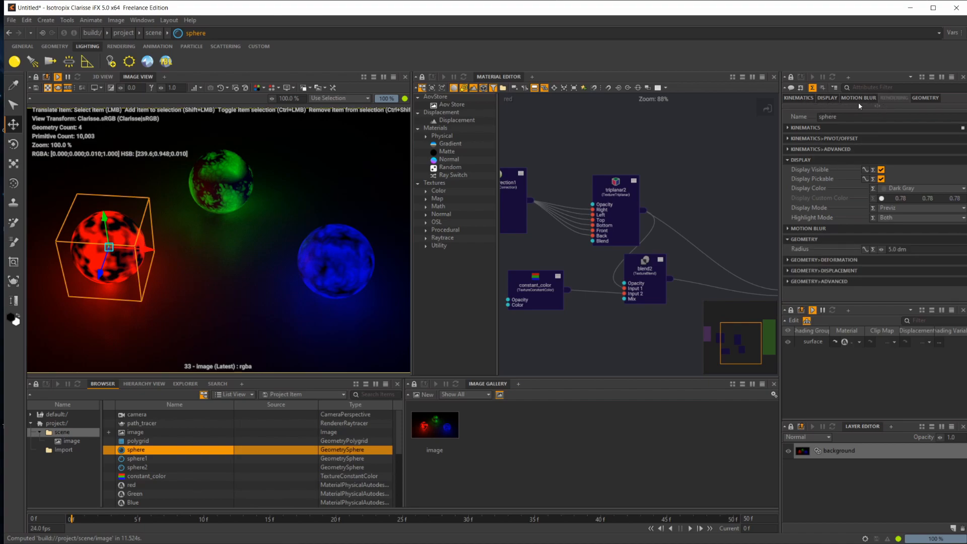
{"action": "left_click", "coordinate": [888, 100]}
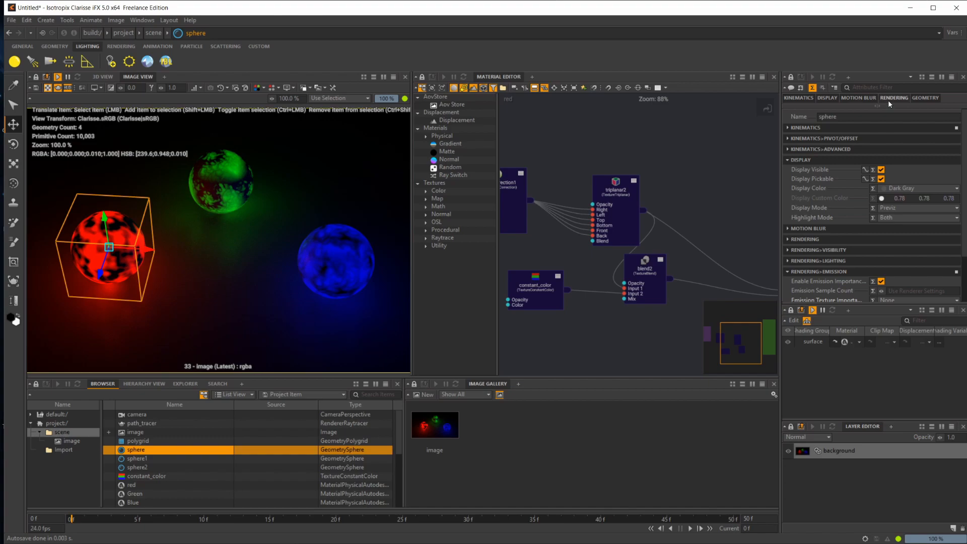
{"action": "left_click", "coordinate": [891, 99]}
{"action": "left_click", "coordinate": [866, 98]}
{"action": "left_click", "coordinate": [830, 99]}
{"action": "left_click", "coordinate": [804, 98]}
{"action": "left_click", "coordinate": [916, 100]}
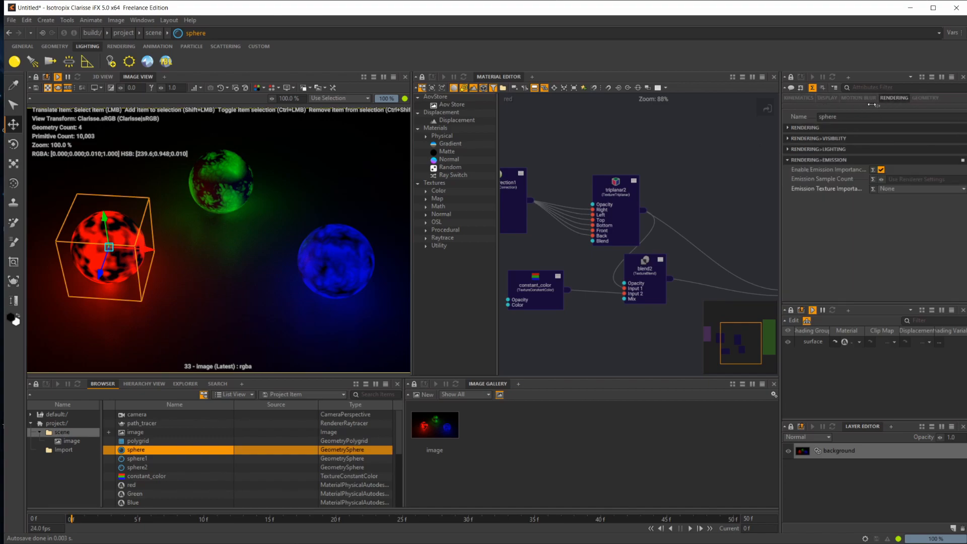
- Show the sphere's hidden Kinematics, Display, Motion Blur and Geometry attribute groups again
{"action": "left_click", "coordinate": [871, 98]}
{"action": "left_click", "coordinate": [925, 97]}
{"action": "left_click", "coordinate": [828, 98]}
{"action": "left_click", "coordinate": [806, 98]}
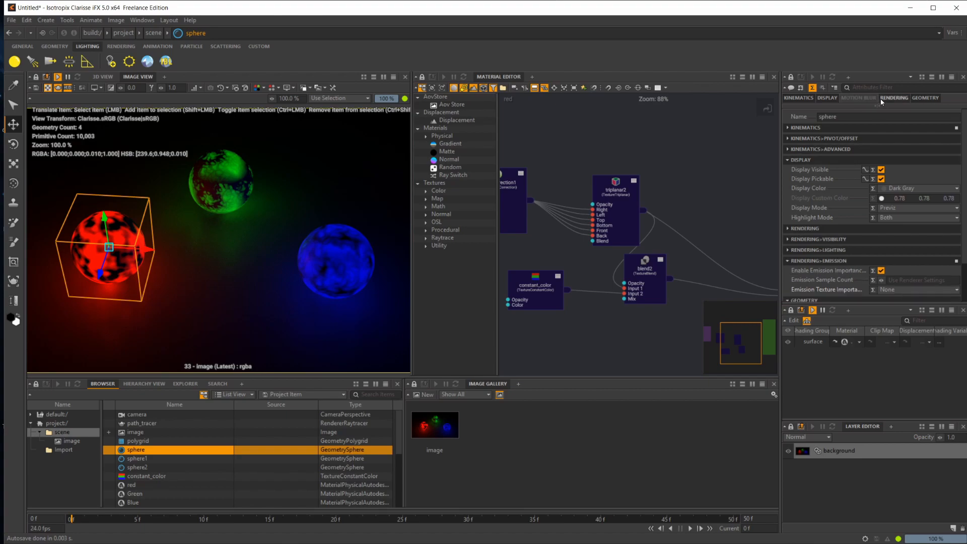
- Turn the red sphere's emission importance sampling off and back on to compare the noise in the render
{"action": "scroll", "coordinate": [844, 173], "scroll_direction": "down", "scroll_amount": 2}
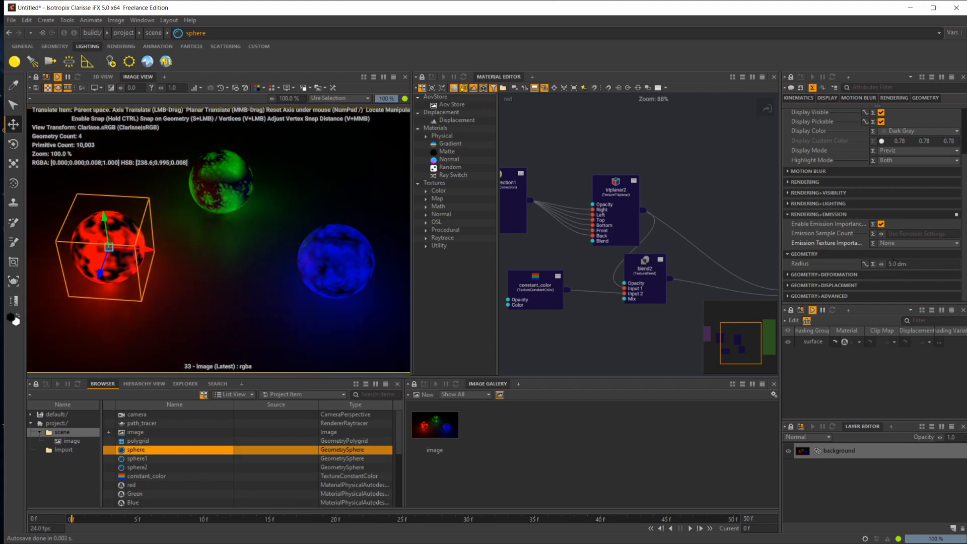
{"action": "left_click", "coordinate": [839, 214]}
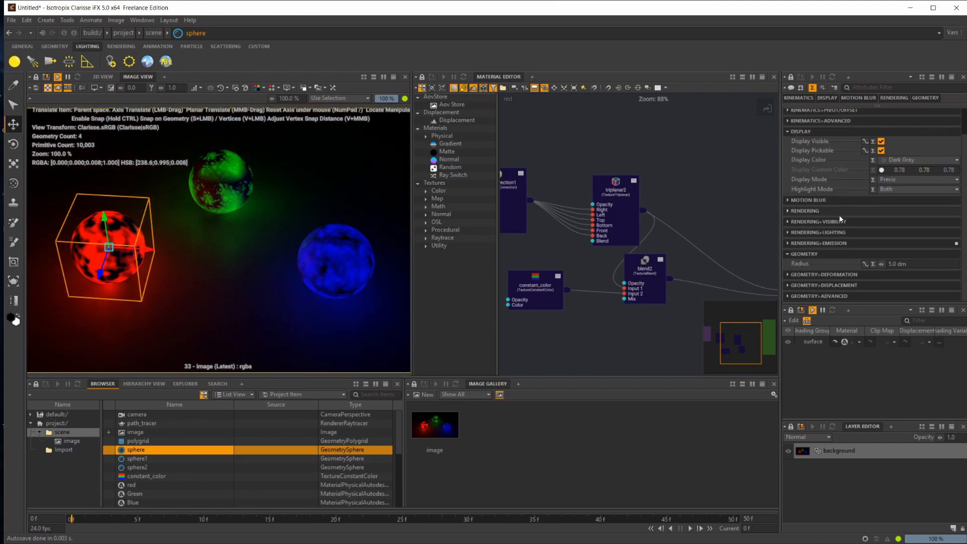
{"action": "left_click", "coordinate": [871, 243]}
{"action": "left_click", "coordinate": [881, 224]}
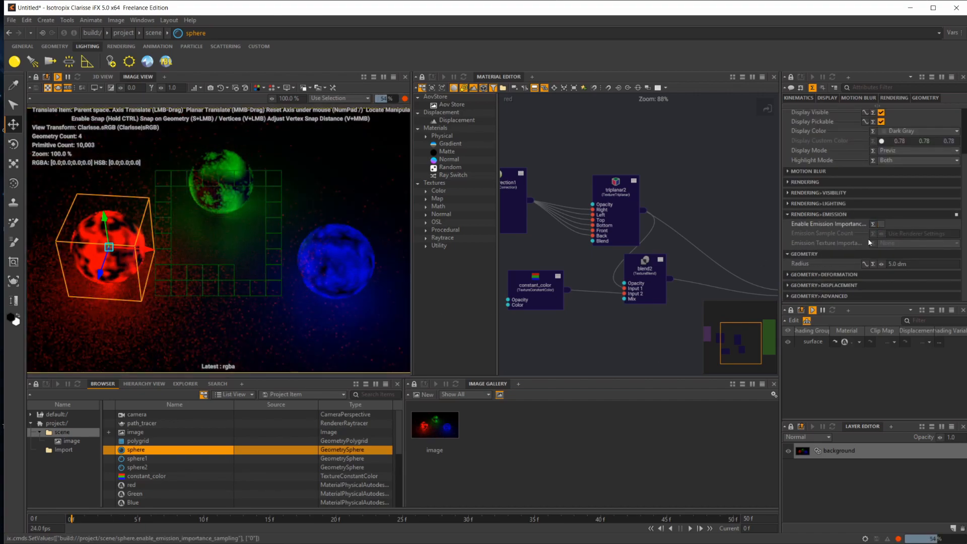
{"action": "left_click", "coordinate": [881, 224]}
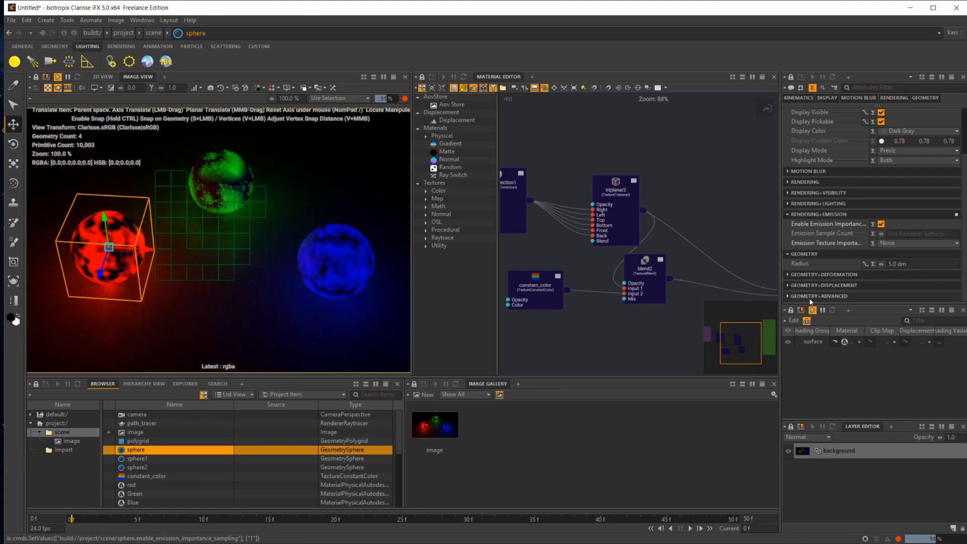
- Examine the sphere's Emission Texture Importance options alongside the red material's Emission Weight and Emission Color connections, keeping the option at None
{"action": "left_click", "coordinate": [905, 244]}
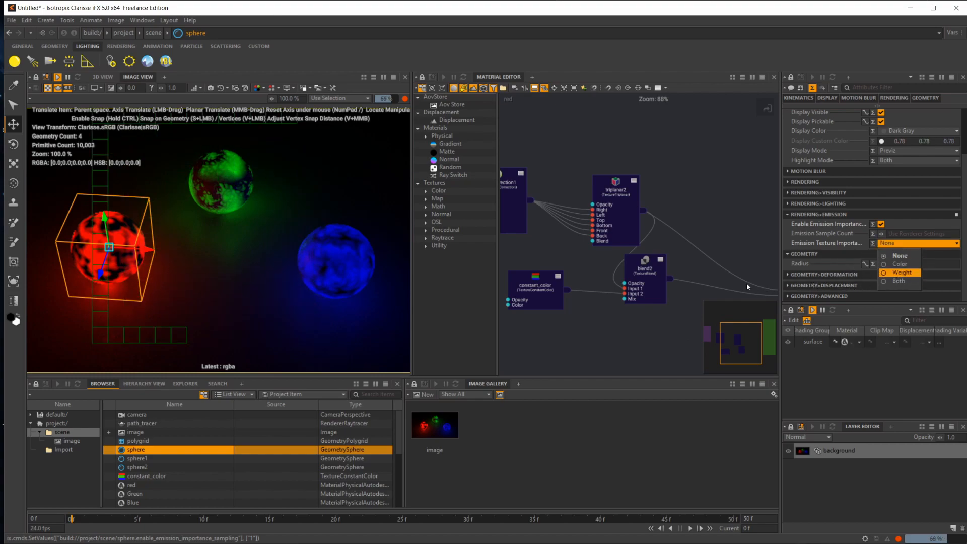
{"action": "left_click", "coordinate": [696, 234]}
{"action": "middle_click_drag", "start_coordinate": [735, 233], "coordinate": [580, 231]}
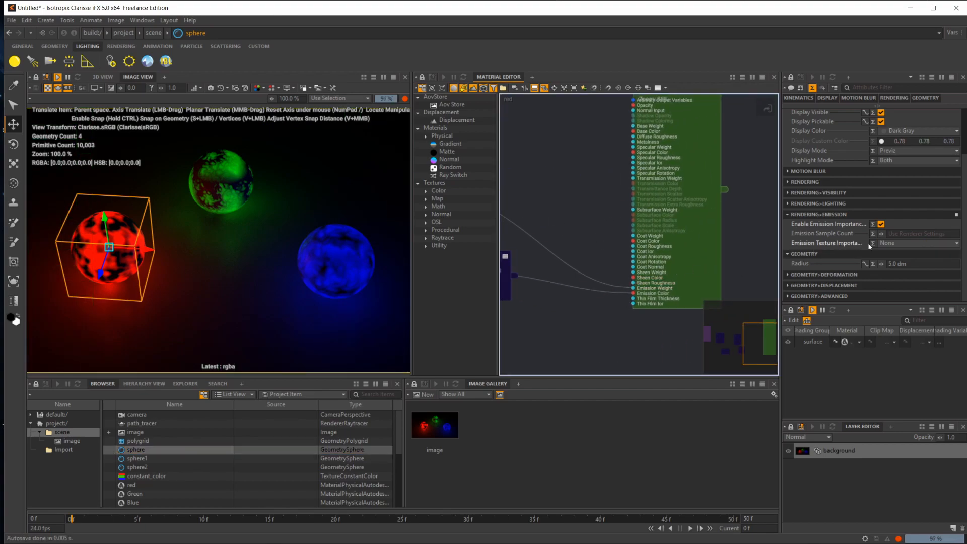
{"action": "left_click", "coordinate": [891, 244]}
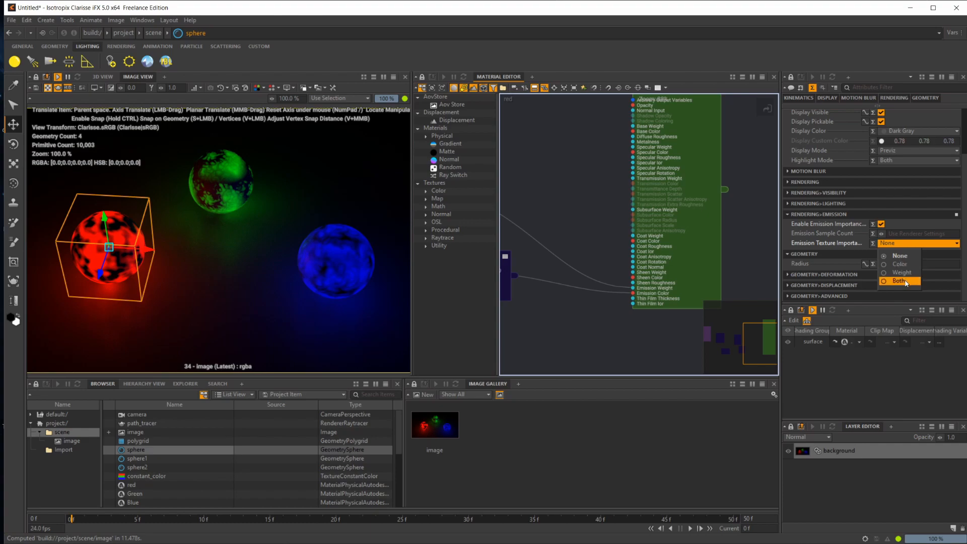
{"action": "key", "text": "Up"}
{"action": "key", "text": "Up"}
{"action": "key", "text": "Up"}
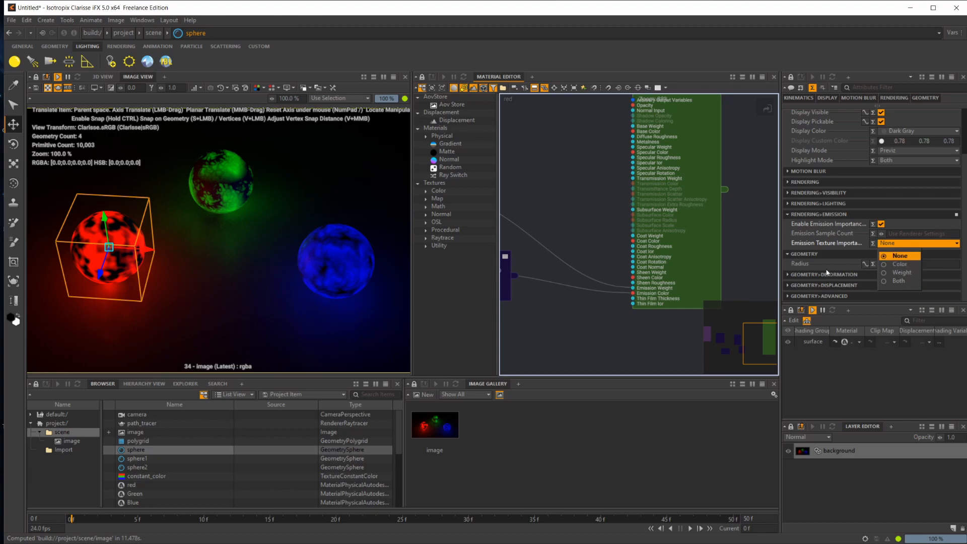
{"action": "key", "text": "Return"}
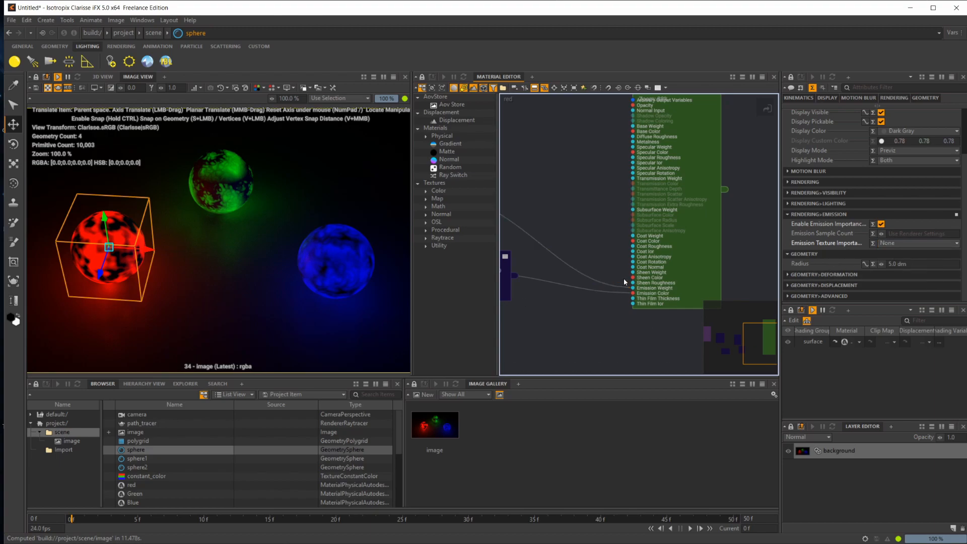
{"action": "scroll", "coordinate": [856, 249], "scroll_direction": "up", "scroll_amount": 2}
{"action": "scroll", "coordinate": [840, 256], "scroll_direction": "down", "scroll_amount": 2}
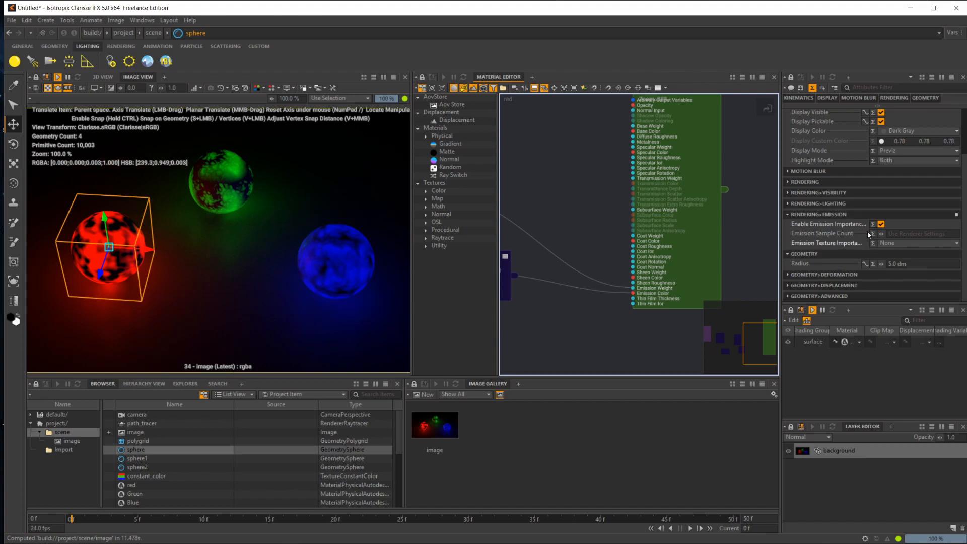
{"action": "left_click", "coordinate": [888, 244]}
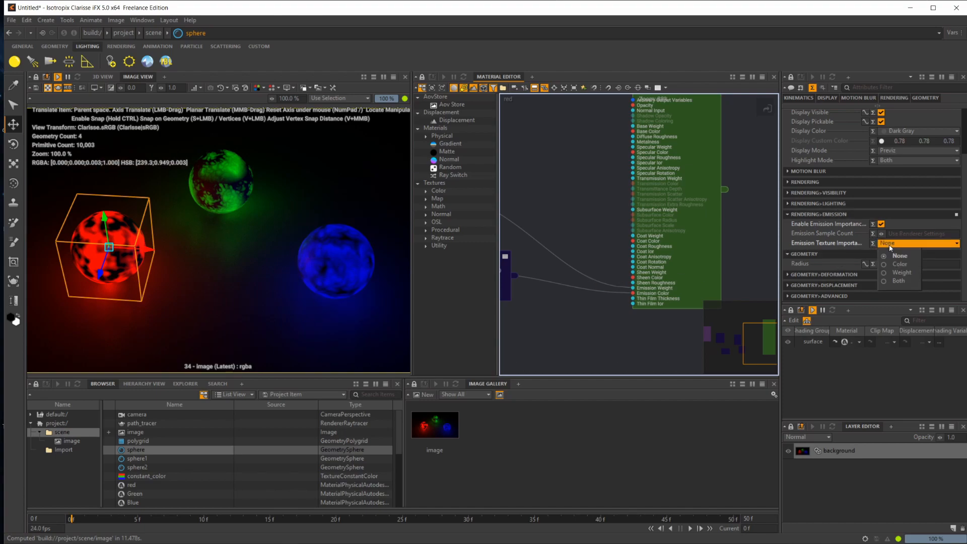
{"action": "left_click", "coordinate": [864, 233]}
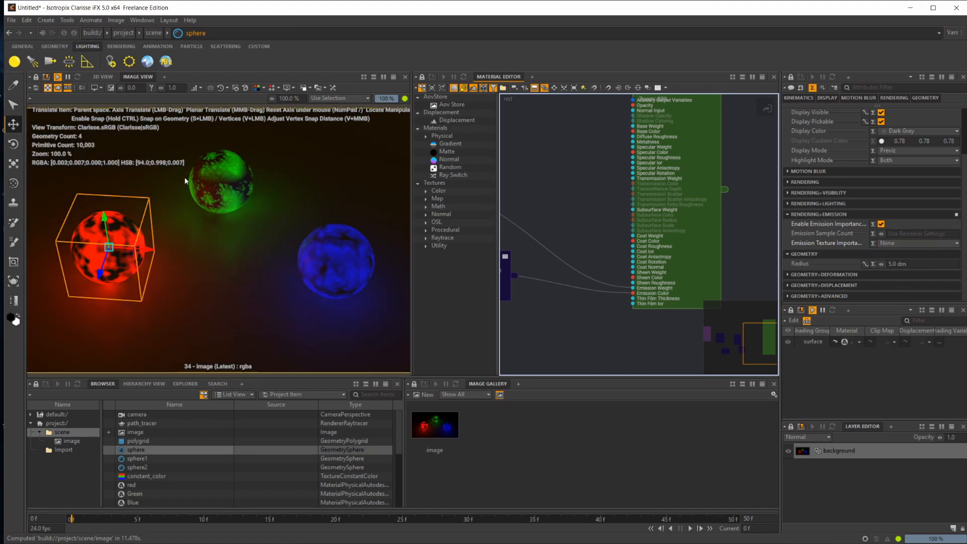
- Inspect the per-object Emission Sample Count setting on each of the three spheres without entering an override
{"action": "left_click", "coordinate": [896, 233]}
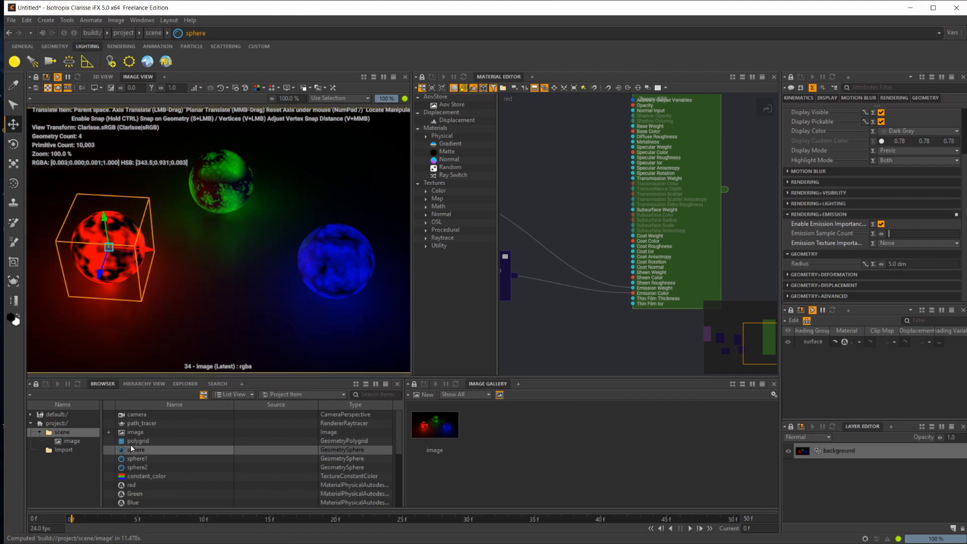
{"action": "left_click", "coordinate": [147, 458]}
{"action": "left_click", "coordinate": [190, 472]}
{"action": "left_click", "coordinate": [218, 466]}
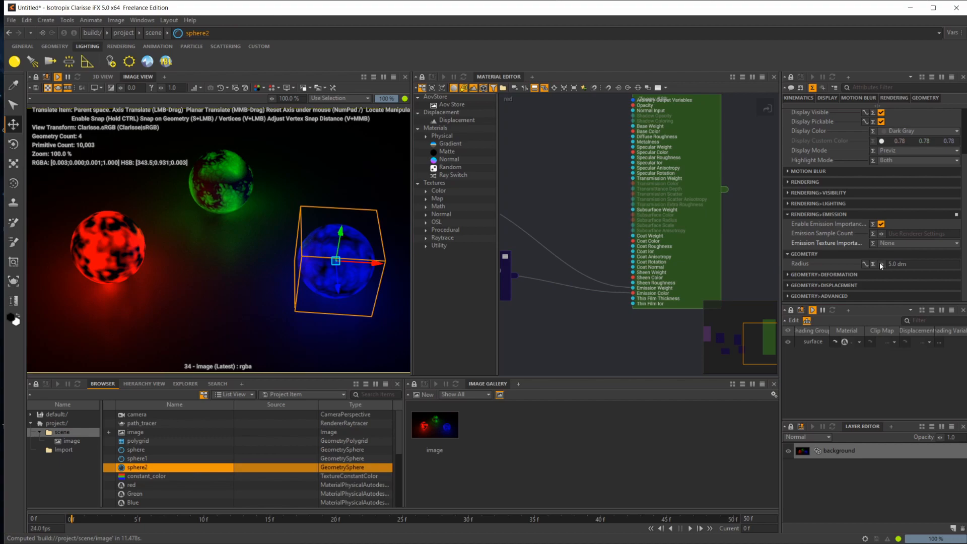
{"action": "left_click", "coordinate": [161, 459]}
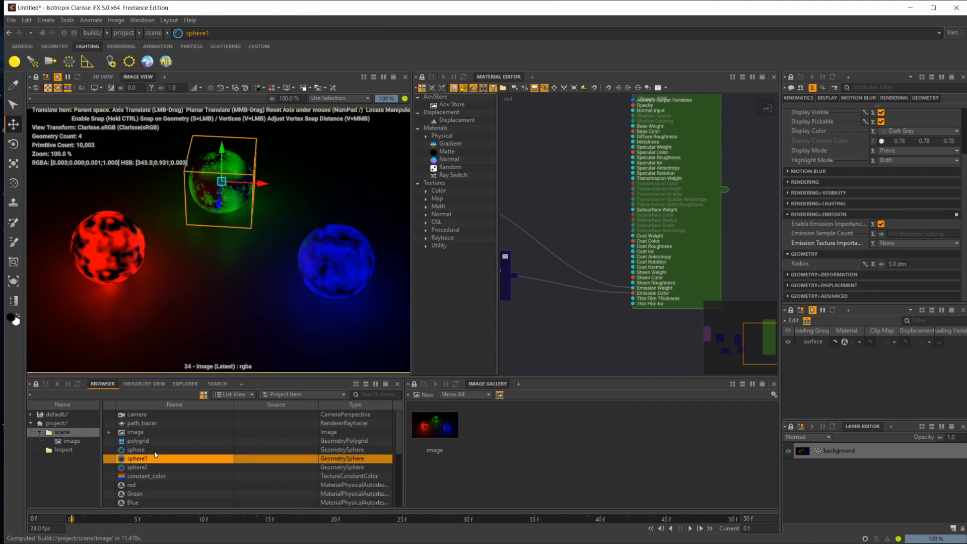
{"action": "left_click", "coordinate": [151, 450]}
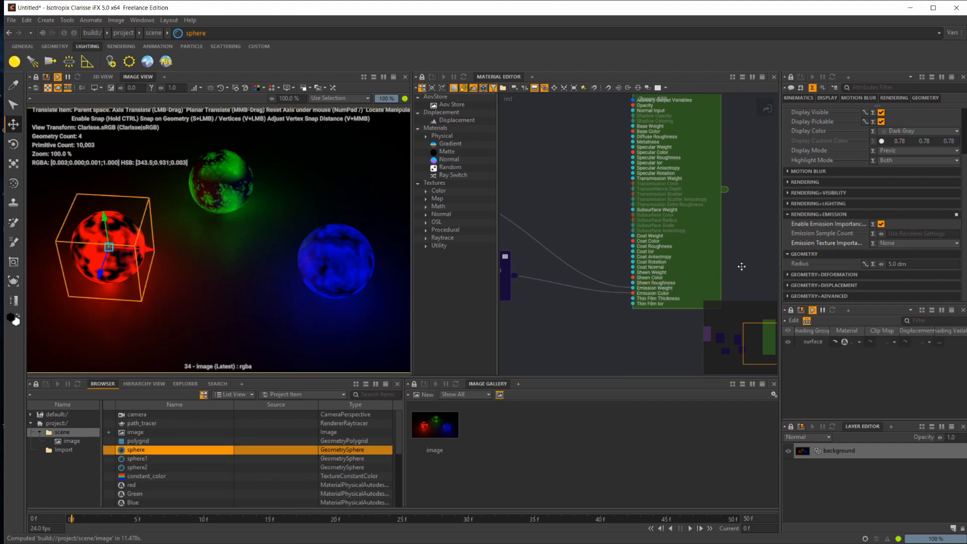
{"action": "left_click", "coordinate": [339, 336]}
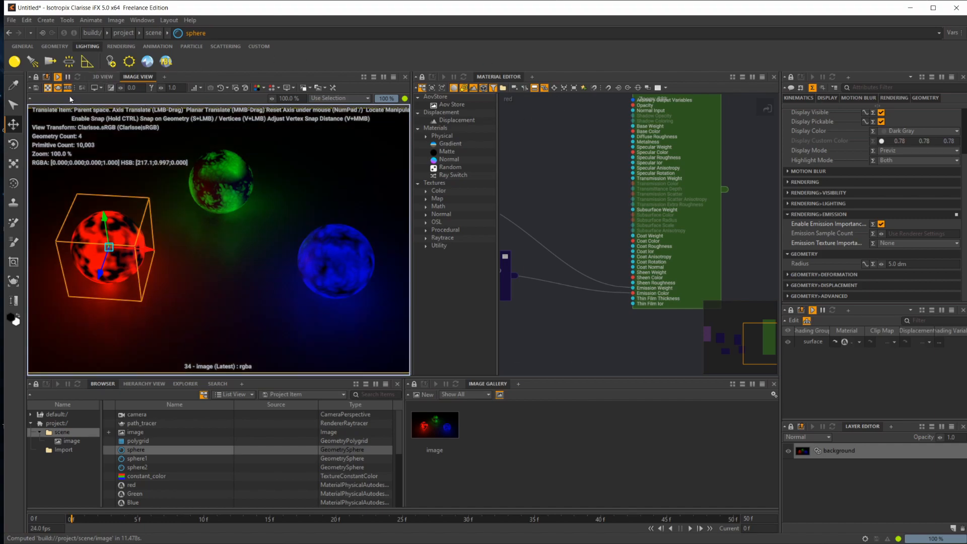
- Switch to the 3D view and look through the scene camera
{"action": "left_click", "coordinate": [104, 77]}
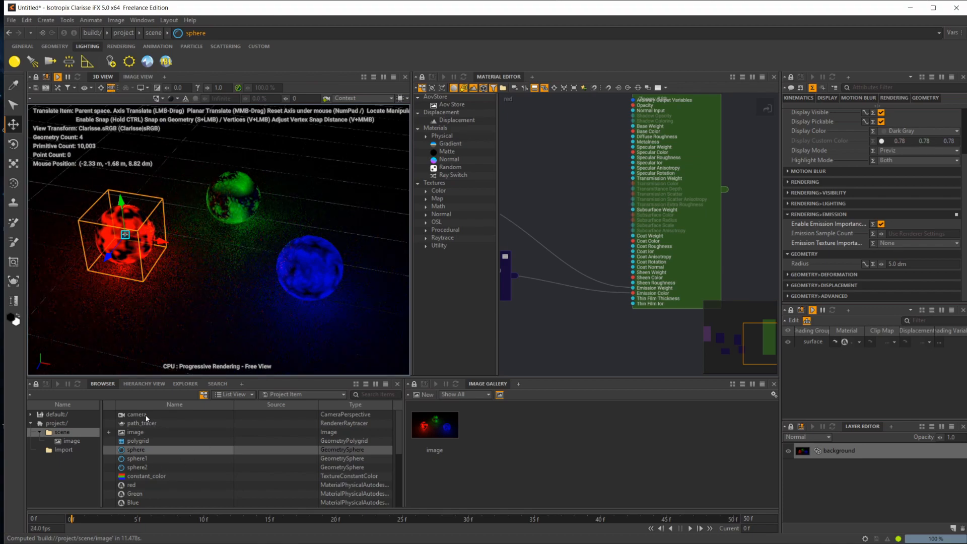
{"action": "left_click_drag", "start_coordinate": [140, 414], "coordinate": [85, 87]}
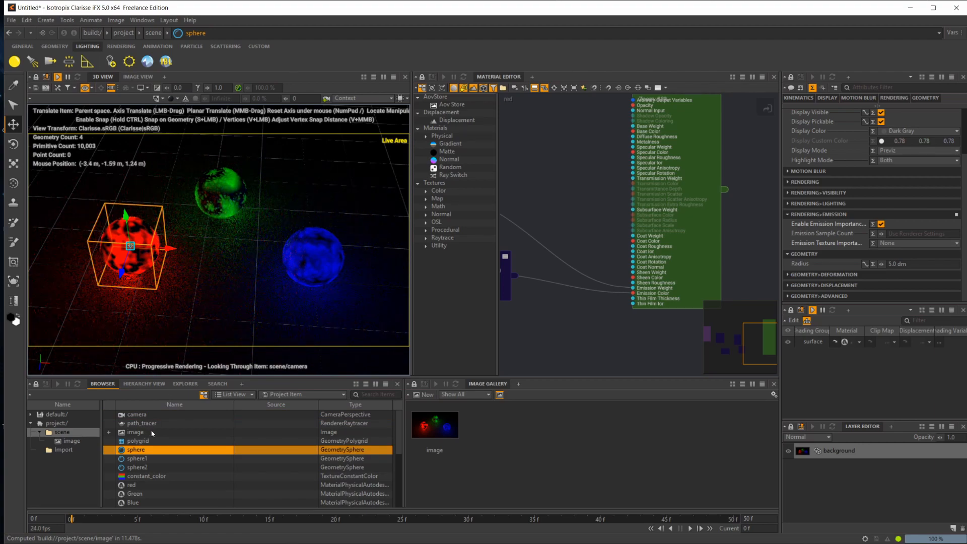
- Select the scene camera and toggle the 3D view between the free view, zoomed out, and the camera's view
{"action": "left_click", "coordinate": [144, 415]}
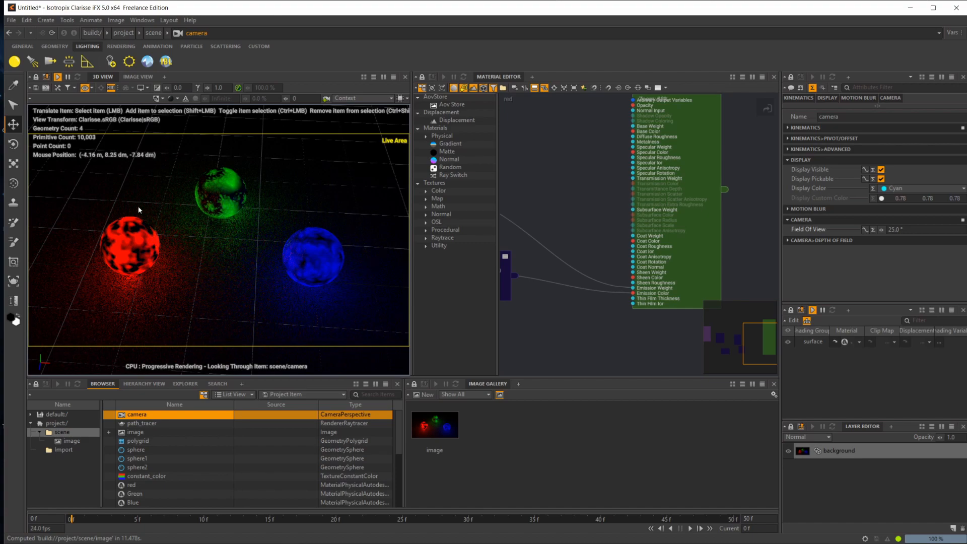
{"action": "key", "text": "l"}
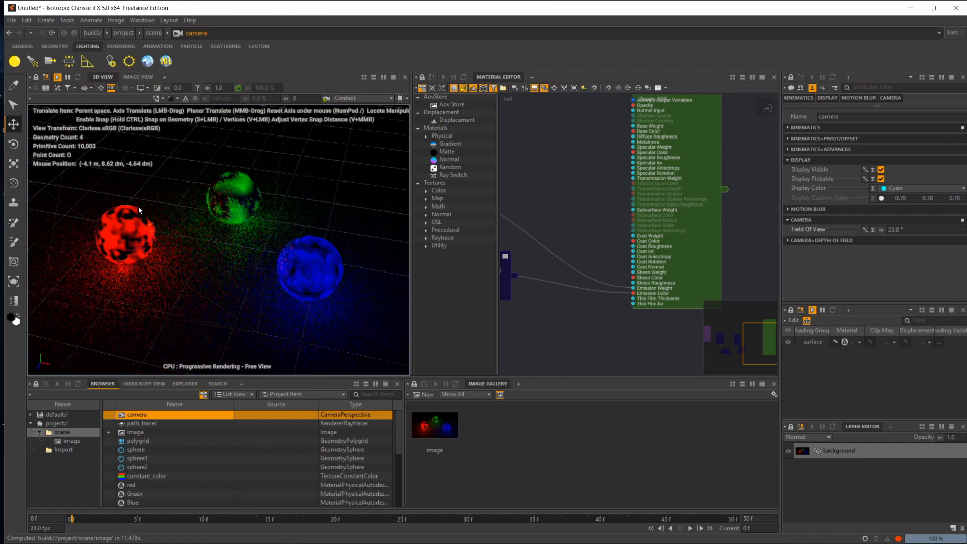
{"action": "right_click_drag", "start_coordinate": [178, 204], "coordinate": [276, 210], "text": "alt"}
{"action": "right_click_drag", "start_coordinate": [268, 255], "coordinate": [244, 253], "text": "alt"}
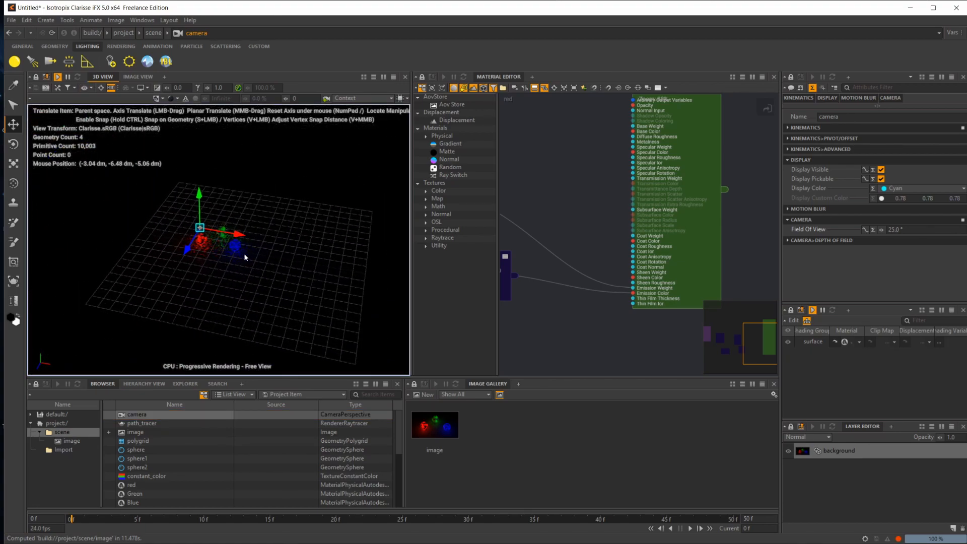
{"action": "key", "text": "l"}
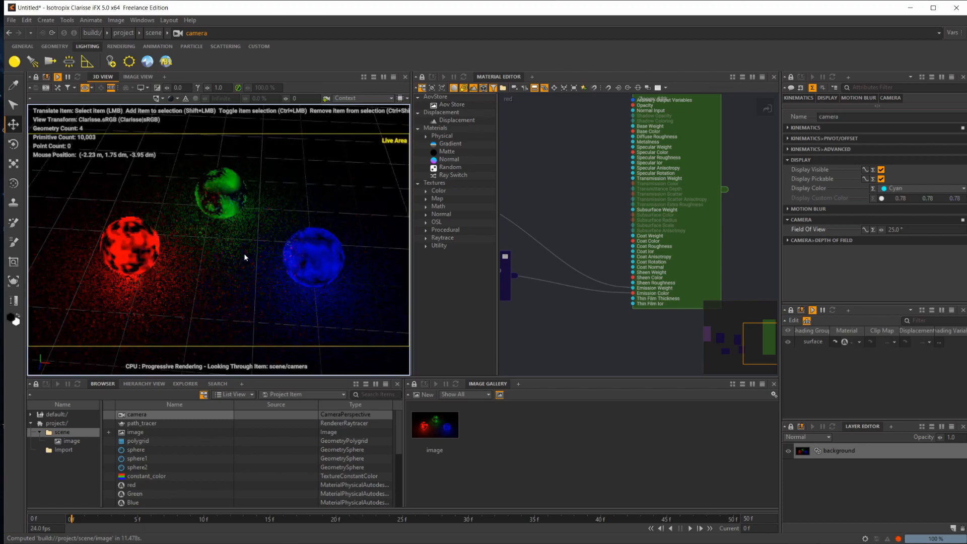
{"action": "key", "text": "l"}
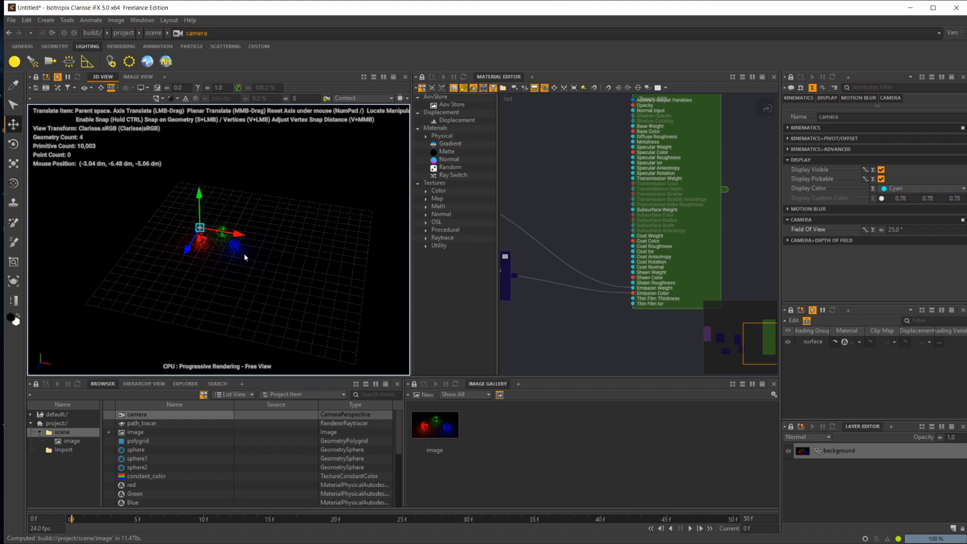
- Cycle the 3D view through front, perspective and top views around the spheres, ending on the Top view
{"action": "left_click_drag", "start_coordinate": [270, 286], "coordinate": [269, 281], "text": "alt"}
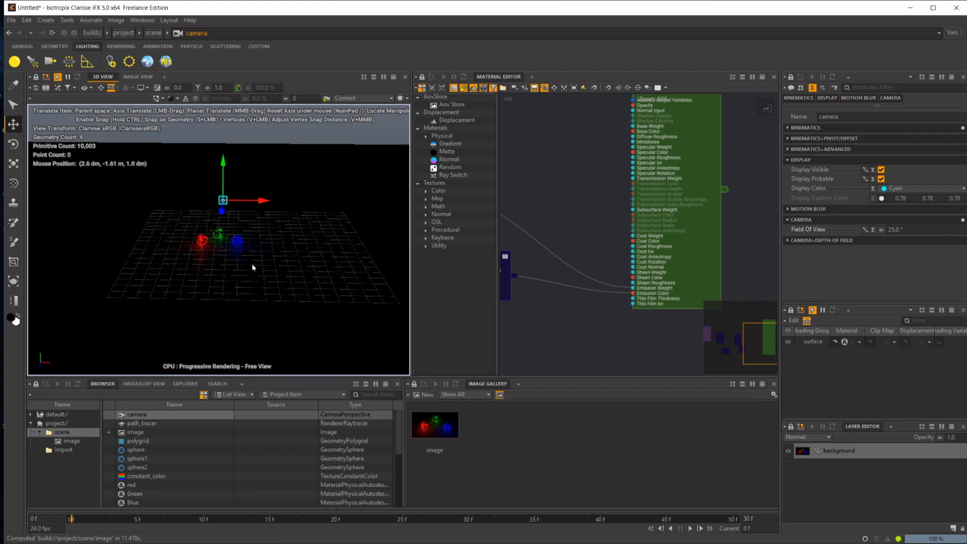
{"action": "key", "text": "1"}
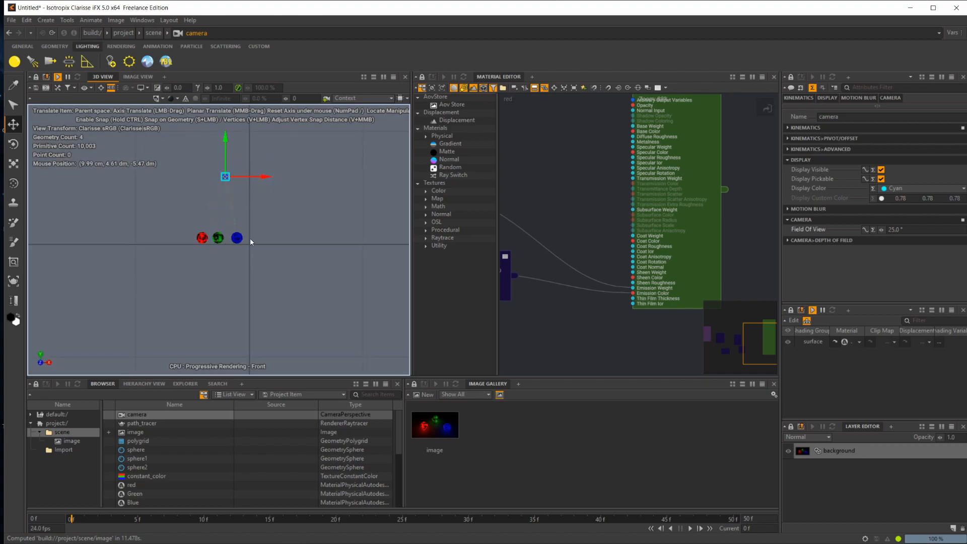
{"action": "key", "text": "5"}
{"action": "left_click_drag", "start_coordinate": [260, 233], "coordinate": [240, 259], "text": "alt"}
{"action": "key", "text": "3"}
{"action": "key", "text": "5"}
{"action": "key", "text": "ctrl+1"}
{"action": "key", "text": "5"}
{"action": "key", "text": "7"}
{"action": "key", "text": "5"}
{"action": "key", "text": "7"}
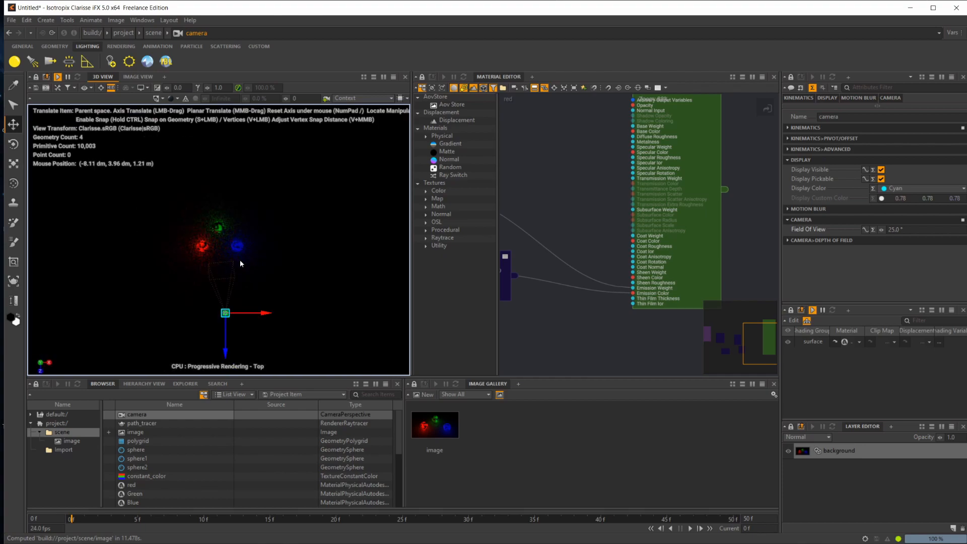
- Orbit from the Top view into a free view of the spheres and review the available camera and orthographic view options
{"action": "middle_click_drag", "start_coordinate": [241, 261], "coordinate": [240, 271], "text": "alt"}
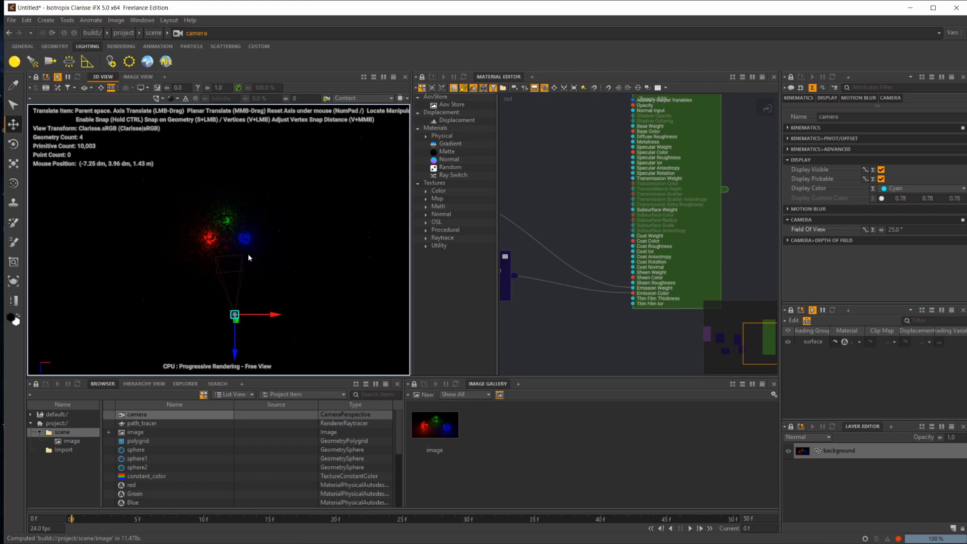
{"action": "left_click_drag", "start_coordinate": [245, 255], "coordinate": [244, 302], "text": "alt"}
{"action": "scroll", "coordinate": [224, 266], "scroll_direction": "up", "scroll_amount": 5}
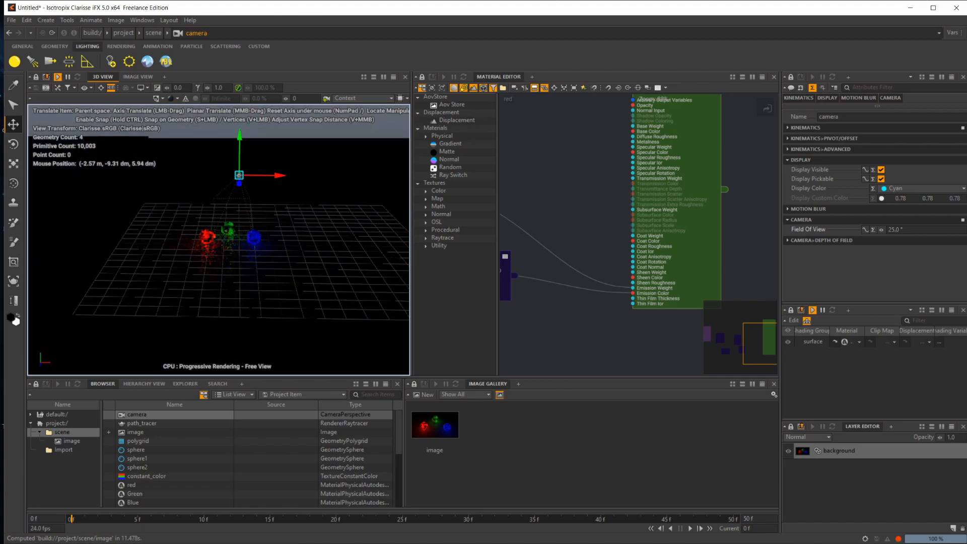
{"action": "left_click", "coordinate": [92, 88]}
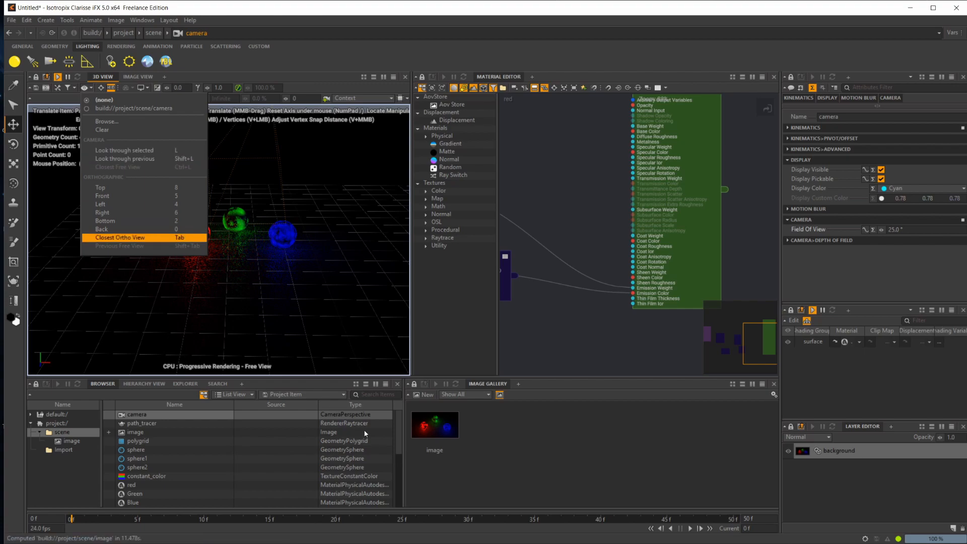
- Select the ground polygrid and toggle the 3D view between the scene camera and the free view
{"action": "left_click", "coordinate": [200, 457]}
{"action": "double_click", "coordinate": [163, 441]}
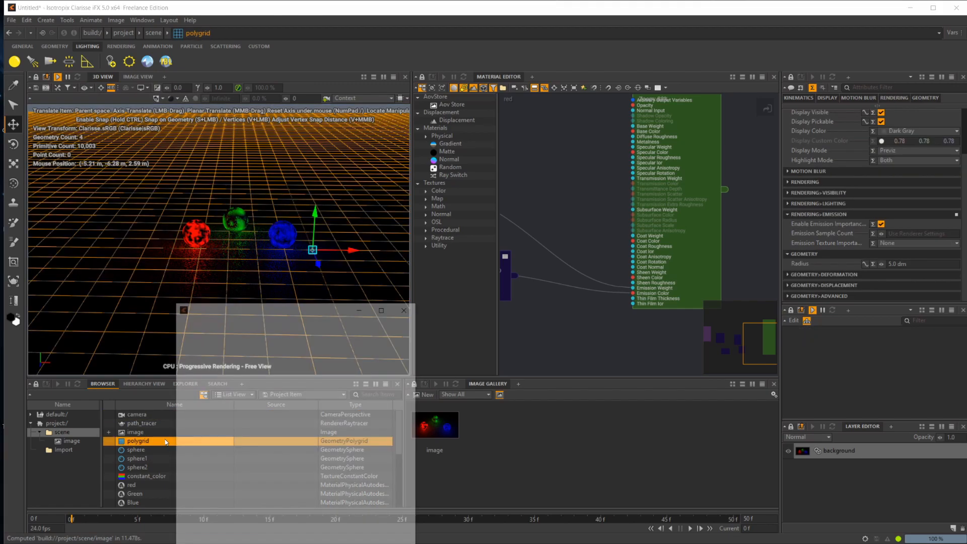
{"action": "left_click", "coordinate": [408, 308]}
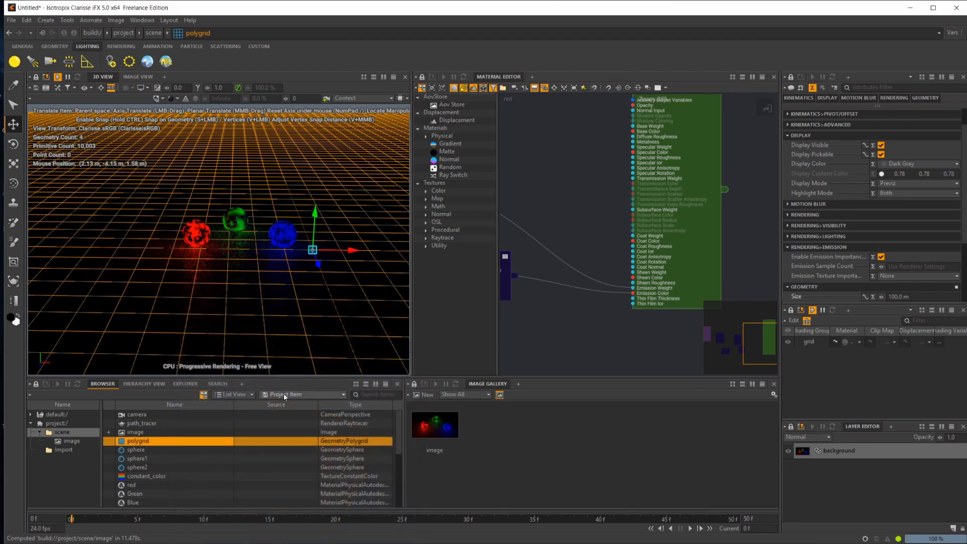
{"action": "left_click", "coordinate": [290, 275]}
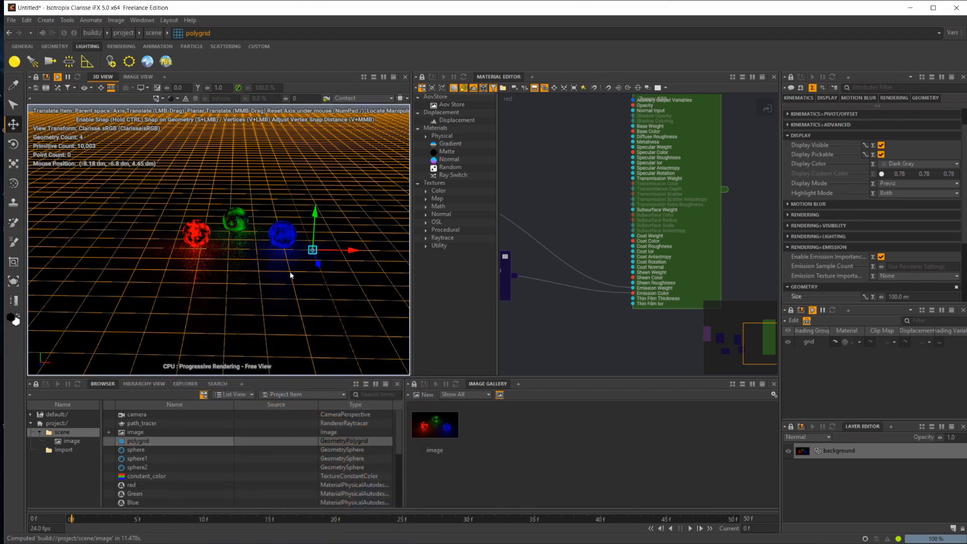
{"action": "key", "text": "KP_0"}
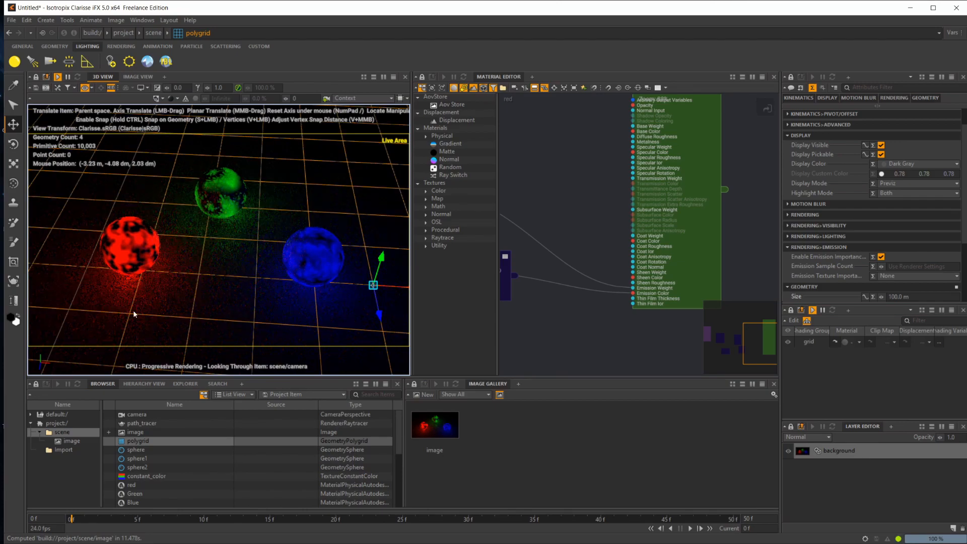
{"action": "key", "text": "KP_0"}
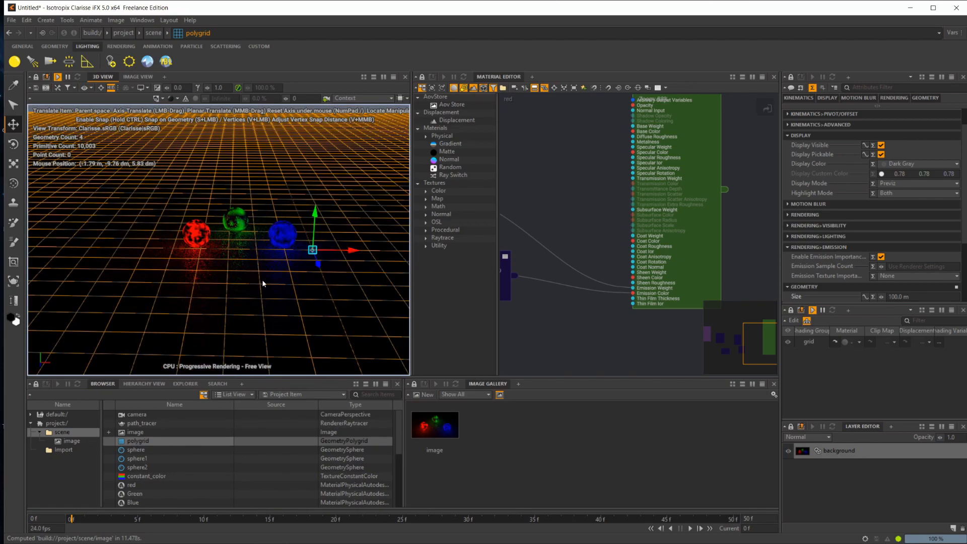
- Zoom out, deselect the ground grid and orbit the free view around the spheres
{"action": "right_click_drag", "start_coordinate": [326, 264], "coordinate": [283, 256], "text": "alt"}
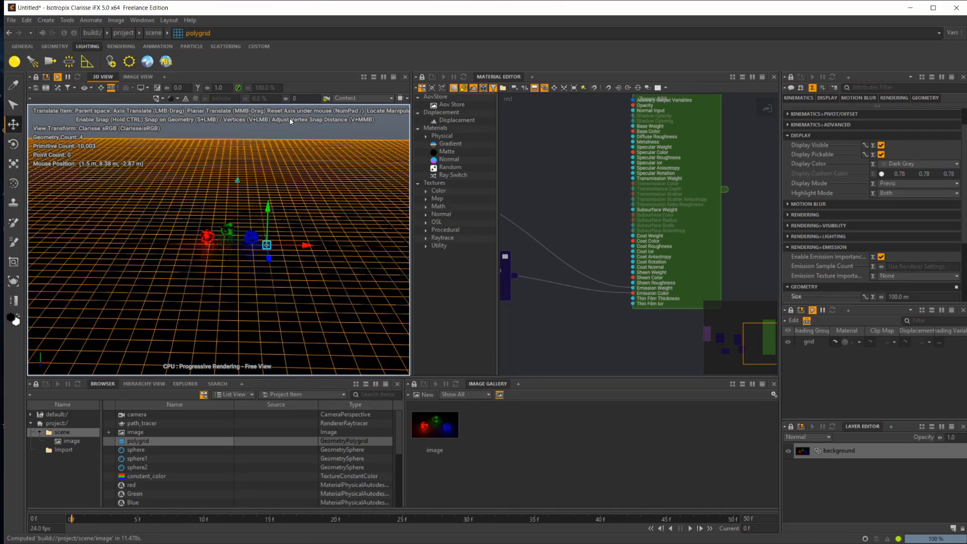
{"action": "left_click", "coordinate": [290, 124]}
{"action": "left_click_drag", "start_coordinate": [205, 238], "coordinate": [171, 268], "text": "alt"}
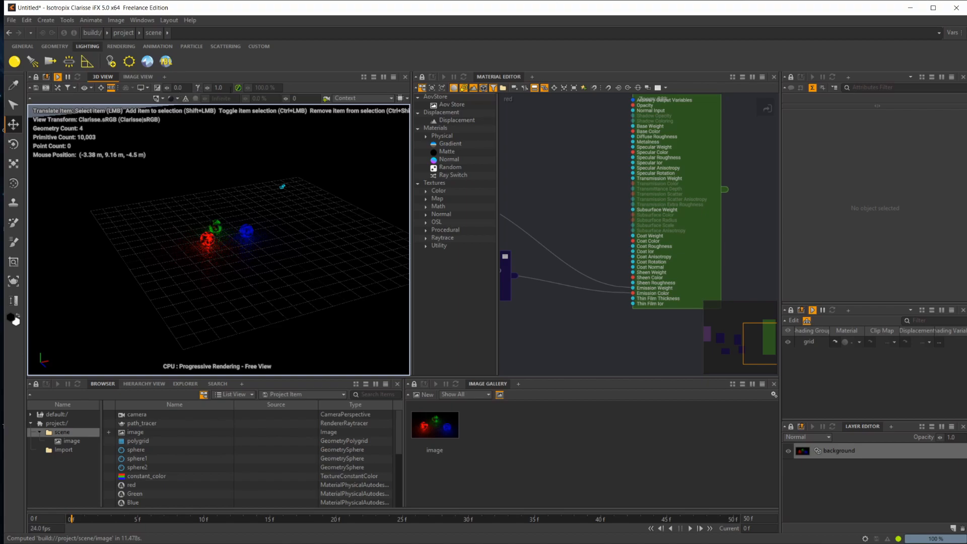
{"action": "left_click_drag", "start_coordinate": [280, 277], "coordinate": [308, 262], "text": "alt"}
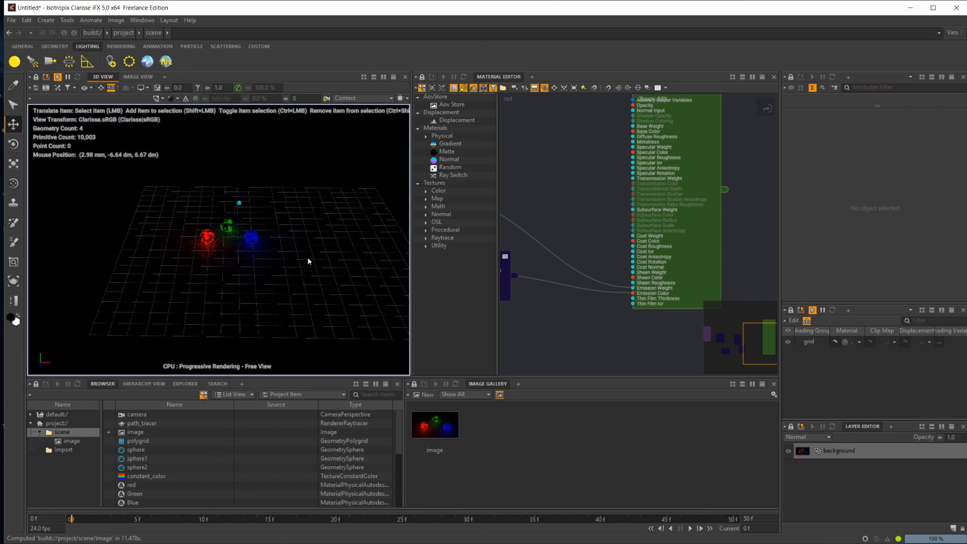
- Open the Import context and frame the whole GreenAsh_High_obj tree in the 3D view
{"action": "left_click", "coordinate": [66, 451]}
{"action": "right_click_drag", "start_coordinate": [296, 291], "coordinate": [315, 183], "text": "alt"}
{"action": "middle_click_drag", "start_coordinate": [289, 201], "coordinate": [274, 256], "text": "alt"}
{"action": "left_click", "coordinate": [319, 266]}
{"action": "right_click_drag", "start_coordinate": [319, 265], "coordinate": [308, 202], "text": "alt"}
{"action": "left_click_drag", "start_coordinate": [305, 174], "coordinate": [324, 189], "text": "alt"}
{"action": "right_click_drag", "start_coordinate": [324, 190], "coordinate": [316, 187], "text": "alt"}
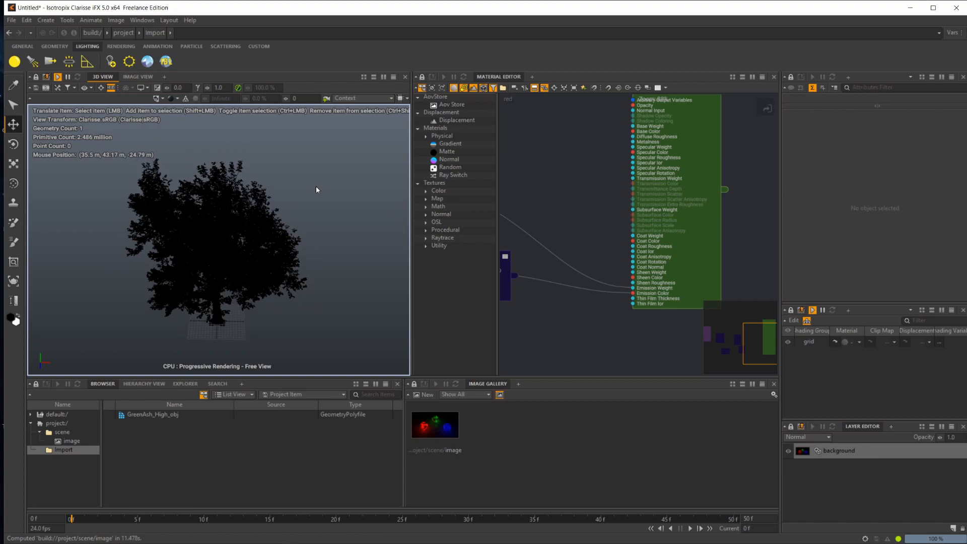
{"action": "left_click_drag", "start_coordinate": [225, 265], "coordinate": [235, 258], "text": "alt"}
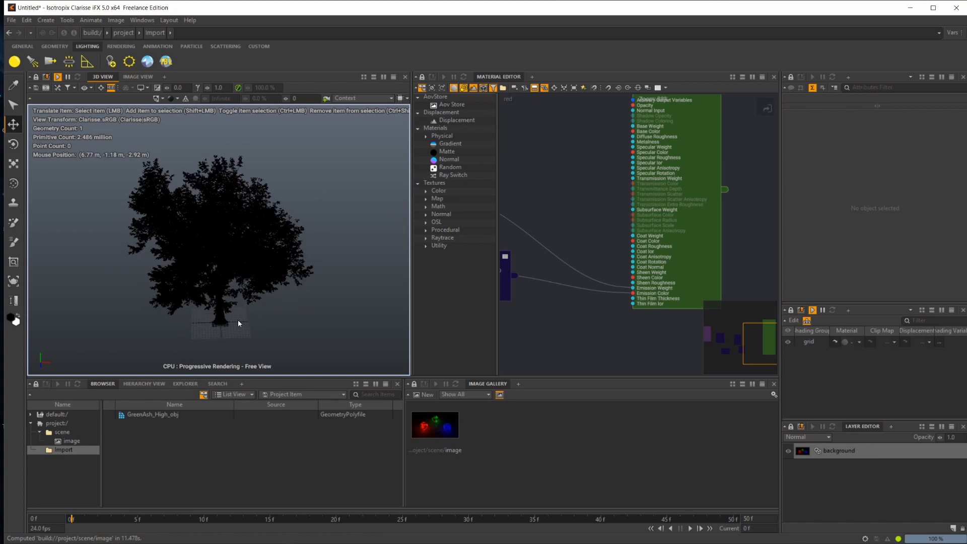
{"action": "right_click_drag", "start_coordinate": [217, 322], "coordinate": [251, 336], "text": "alt"}
{"action": "middle_click_drag", "start_coordinate": [233, 349], "coordinate": [242, 327], "text": "alt"}
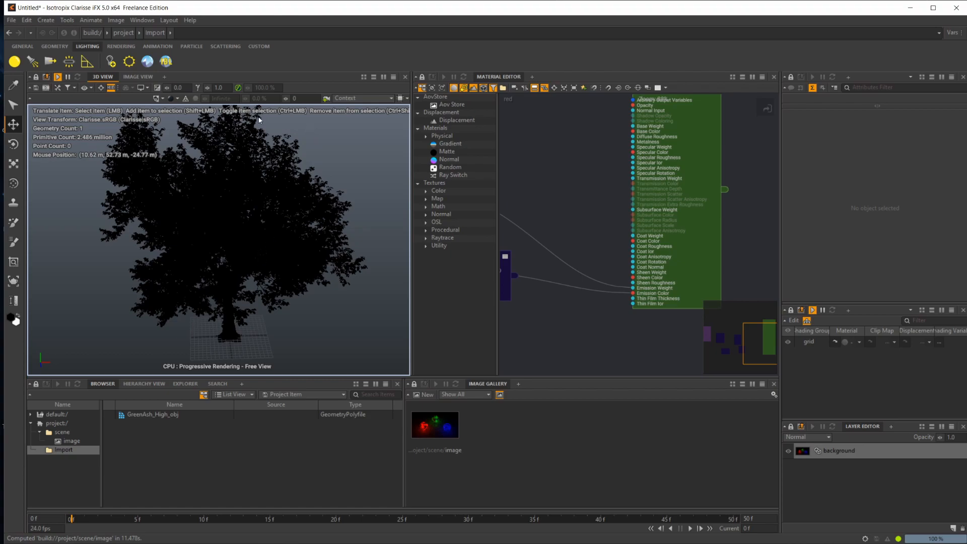
- Create a Polygrid in the Import context alongside the tree geometry
{"action": "left_click", "coordinate": [225, 280]}
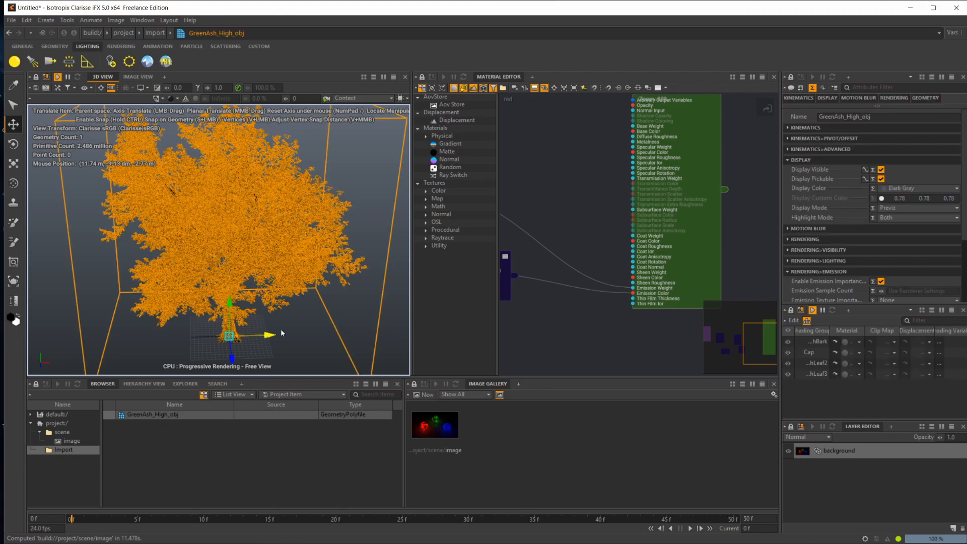
{"action": "left_click", "coordinate": [180, 432]}
{"action": "right_click", "coordinate": [182, 434]}
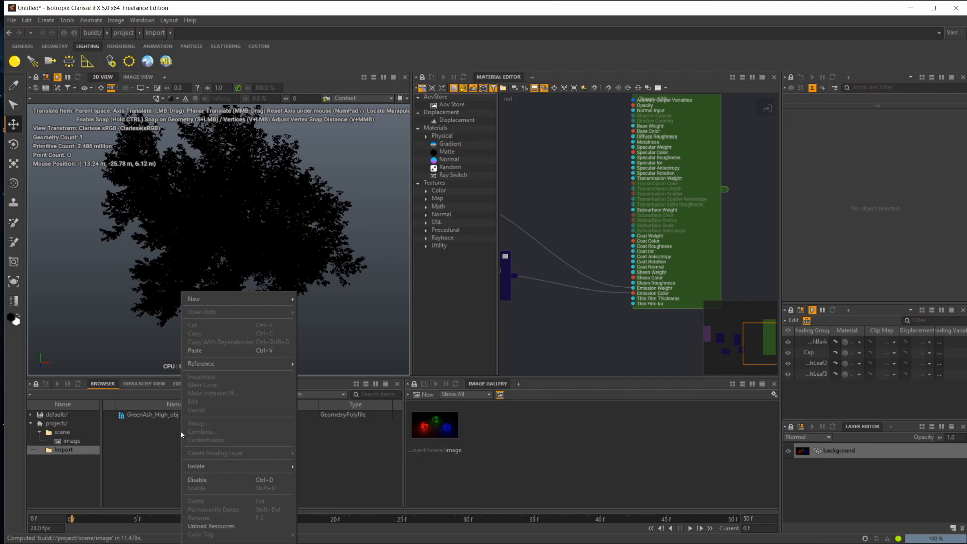
{"action": "type", "text": "pol"}
{"action": "key", "text": "Down"}
{"action": "key", "text": "Down"}
{"action": "key", "text": "Down"}
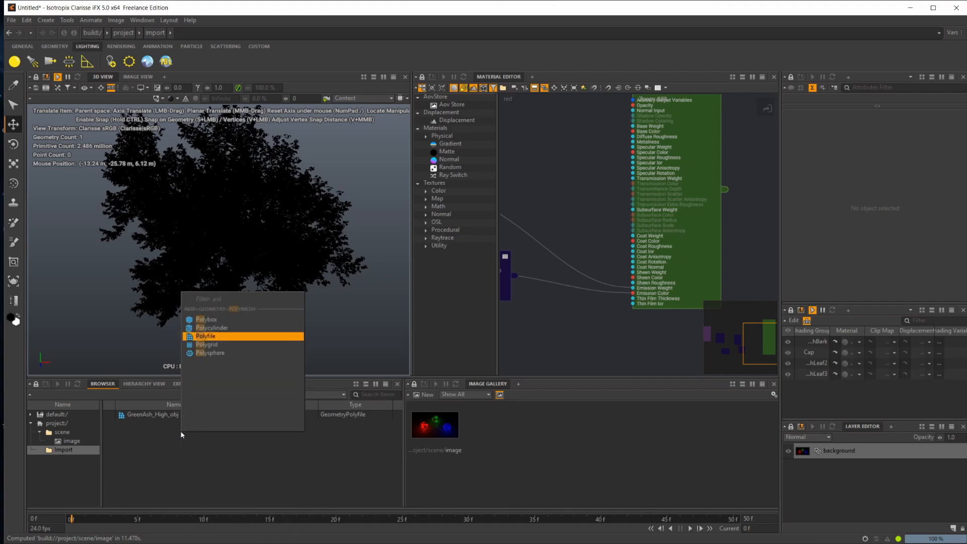
{"action": "key", "text": "Return"}
- Set both size dimensions of the new polygrid to 1 km to form a large ground plane
{"action": "scroll", "coordinate": [891, 288], "scroll_direction": "down", "scroll_amount": 3}
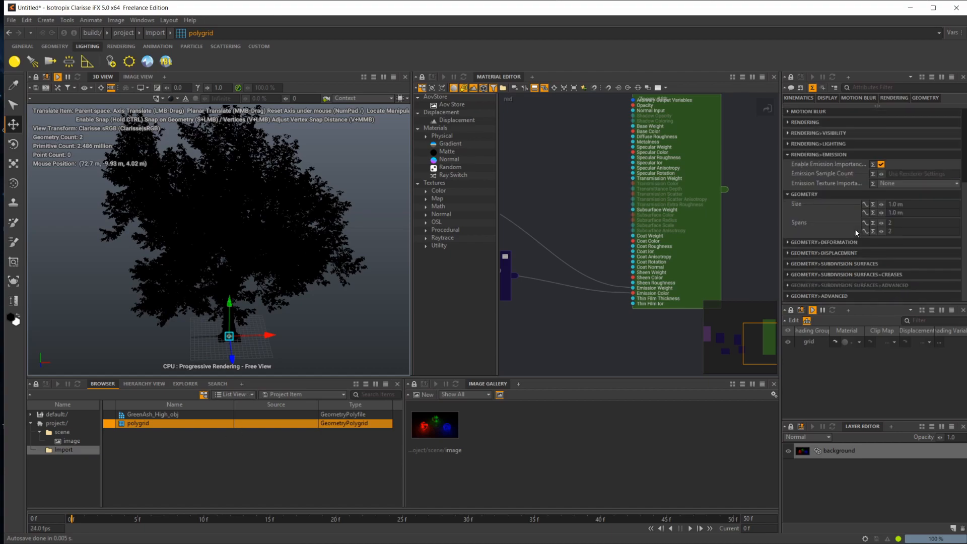
{"action": "left_click", "coordinate": [812, 201]}
{"action": "type", "text": "19"}
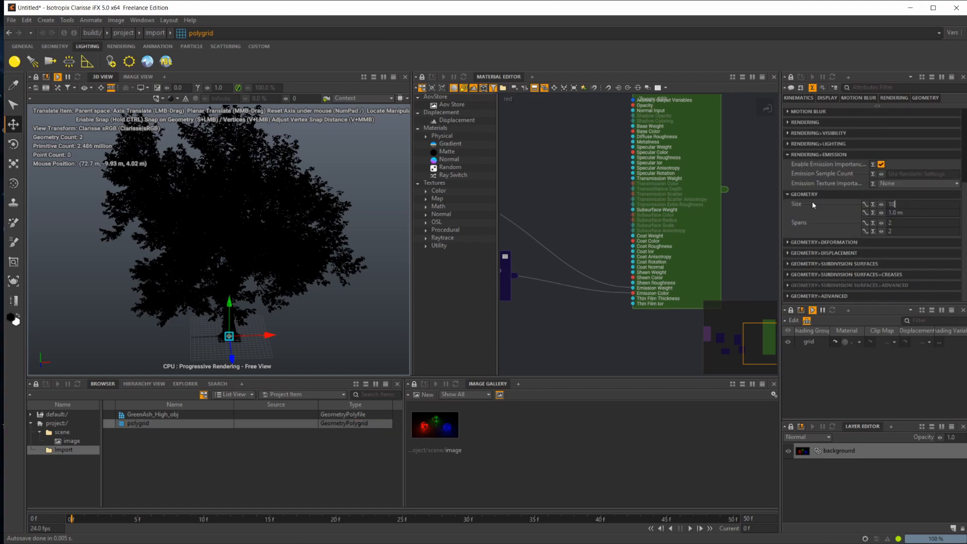
{"action": "type", "text": "00"}
{"action": "key", "text": "Tab"}
{"action": "type", "text": "100"}
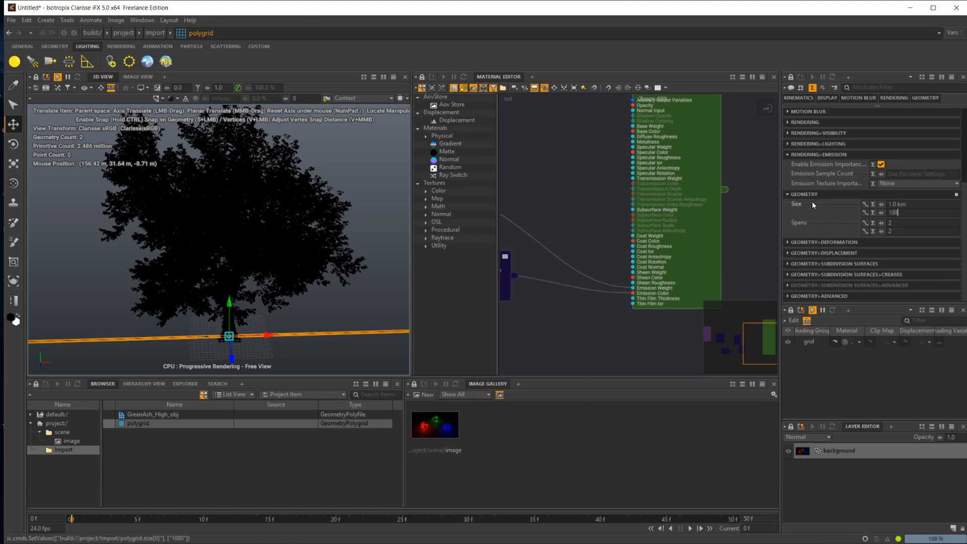
{"action": "key", "text": "Return"}
{"action": "left_click", "coordinate": [890, 204]}
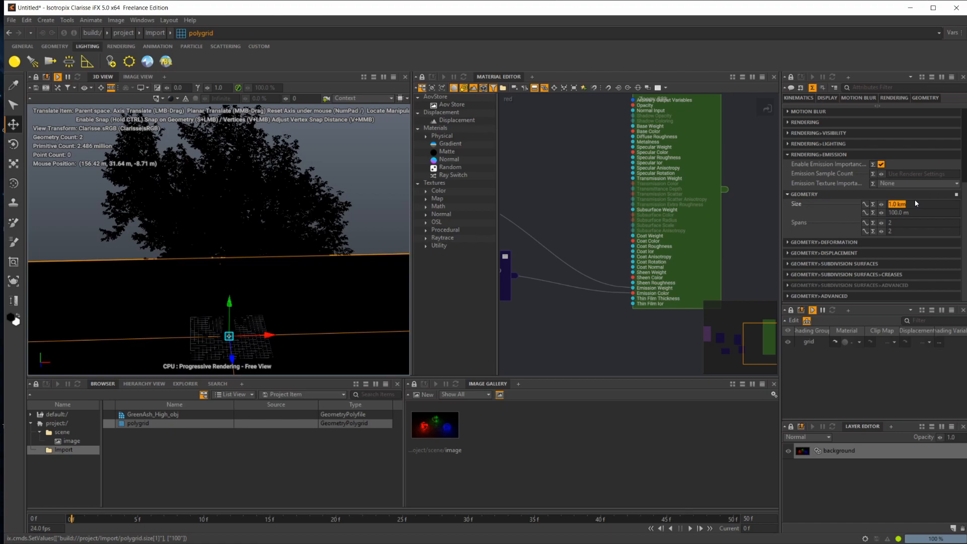
{"action": "key", "text": "Tab"}
{"action": "type", "text": "1"}
{"action": "key", "text": "Return"}
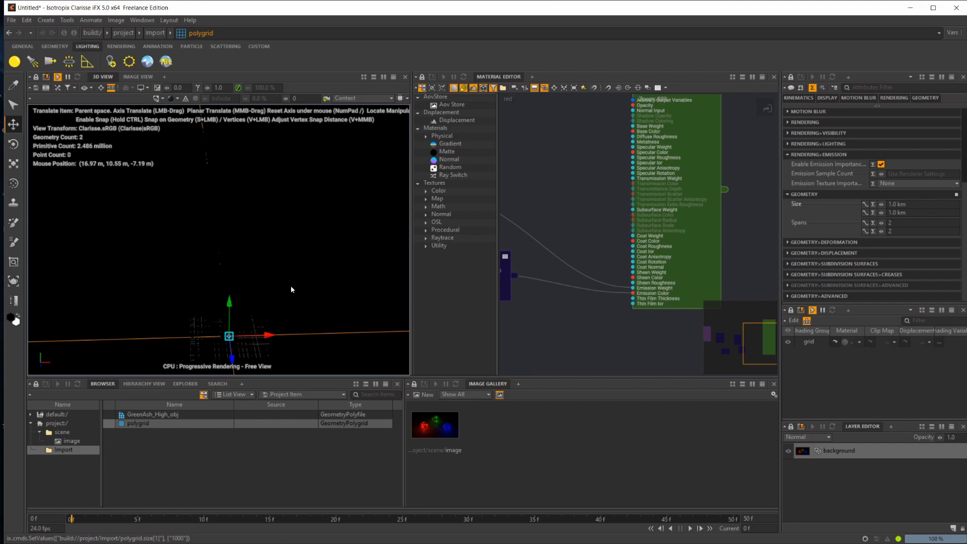
{"action": "left_click", "coordinate": [177, 99]}
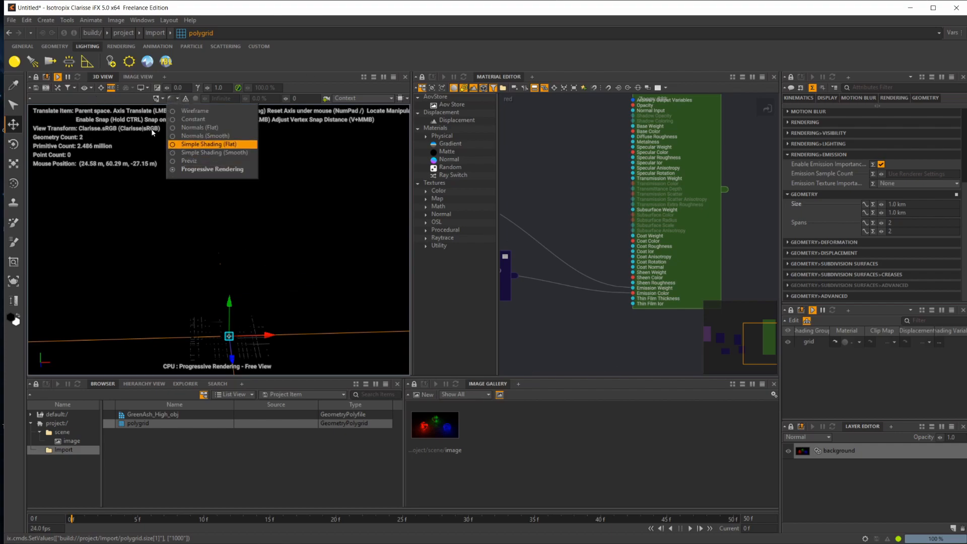
{"action": "left_click", "coordinate": [112, 105]}
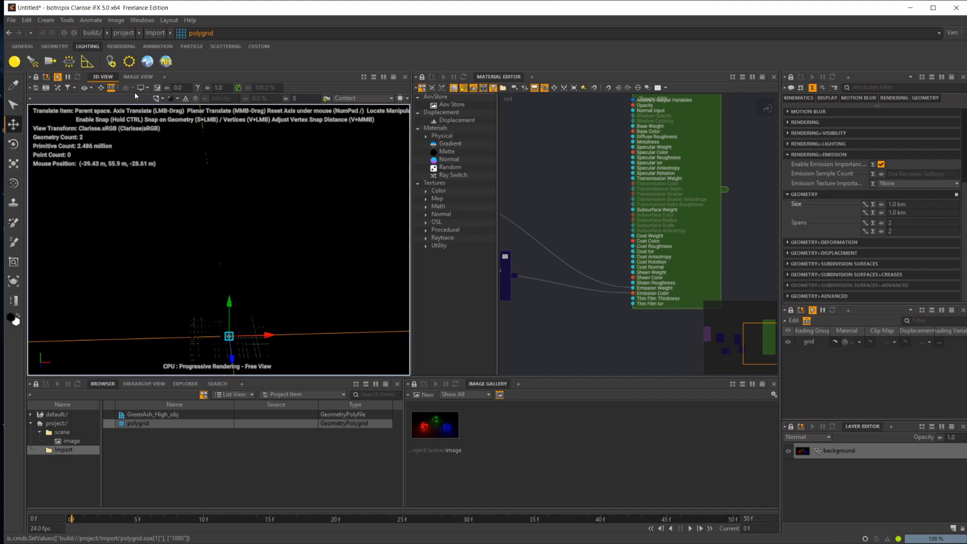
{"action": "mouse_move", "coordinate": [412, 185]}
{"action": "left_mouse_down"}
{"action": "mouse_move", "coordinate": [637, 185]}
{"action": "mouse_move", "coordinate": [406, 176]}
{"action": "left_mouse_up"}
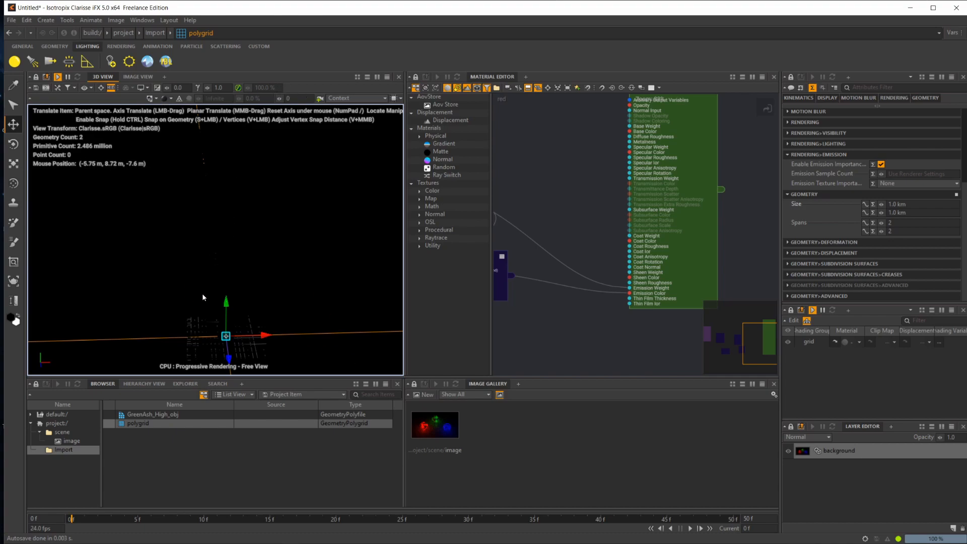
- Create a physical geometry light from the GreenAsh_High_obj tree and select the new light
{"action": "left_click", "coordinate": [151, 415]}
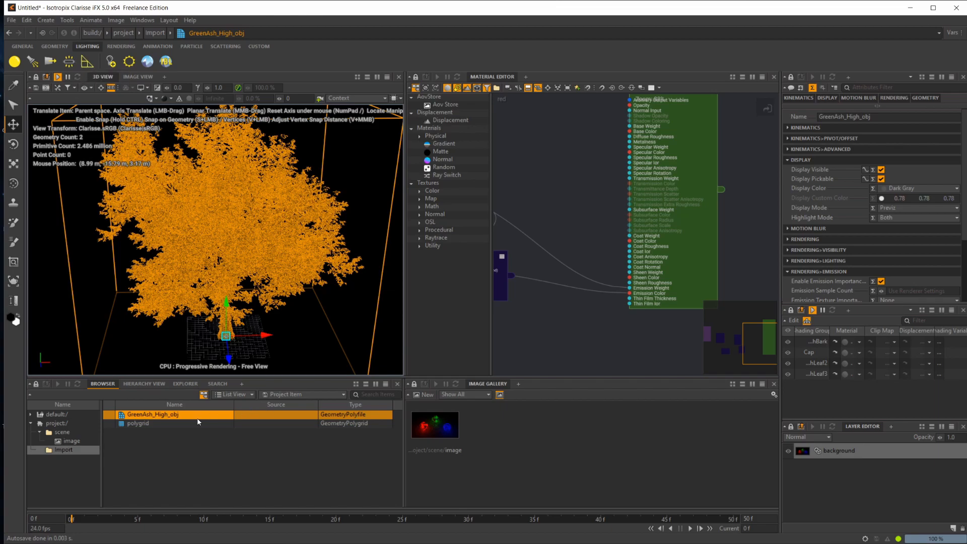
{"action": "left_click", "coordinate": [86, 62]}
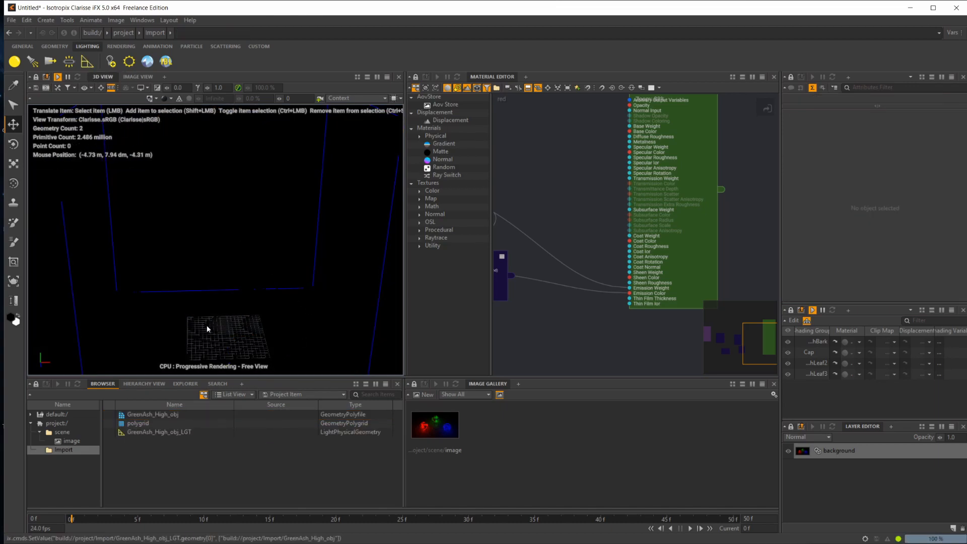
{"action": "left_click", "coordinate": [231, 431]}
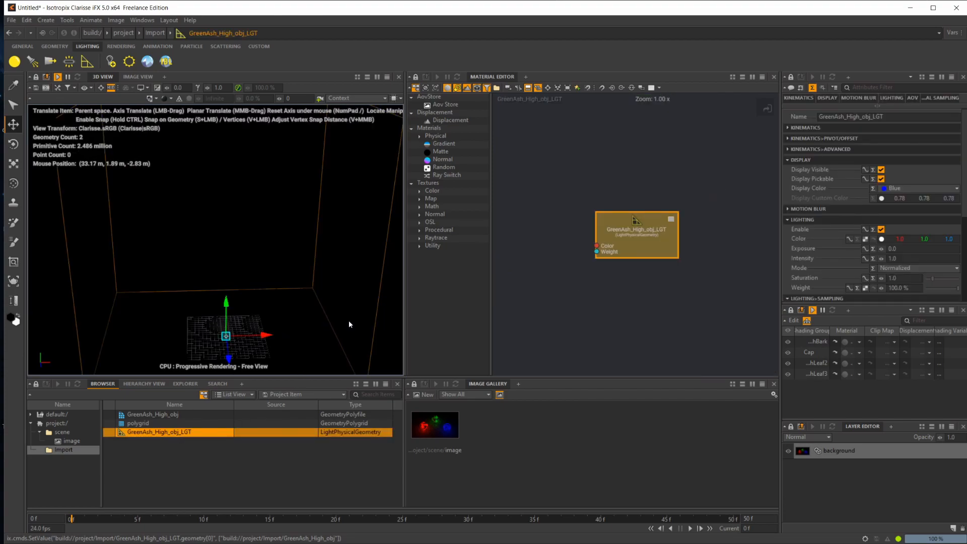
- Raise the exposure of the tree's geometry light to 16.8
{"action": "left_click", "coordinate": [332, 323]}
{"action": "right_click_drag", "start_coordinate": [338, 311], "coordinate": [314, 292], "text": "alt"}
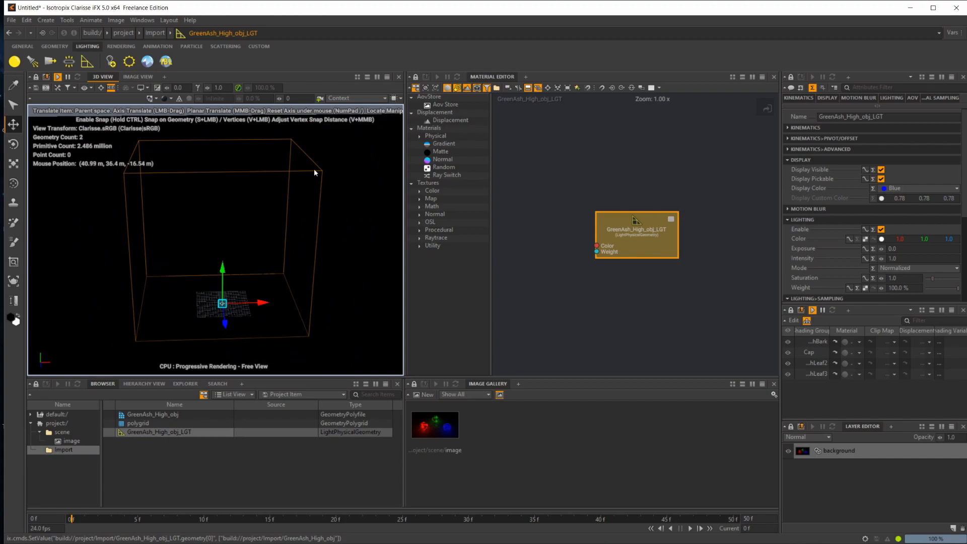
{"action": "left_click", "coordinate": [165, 100]}
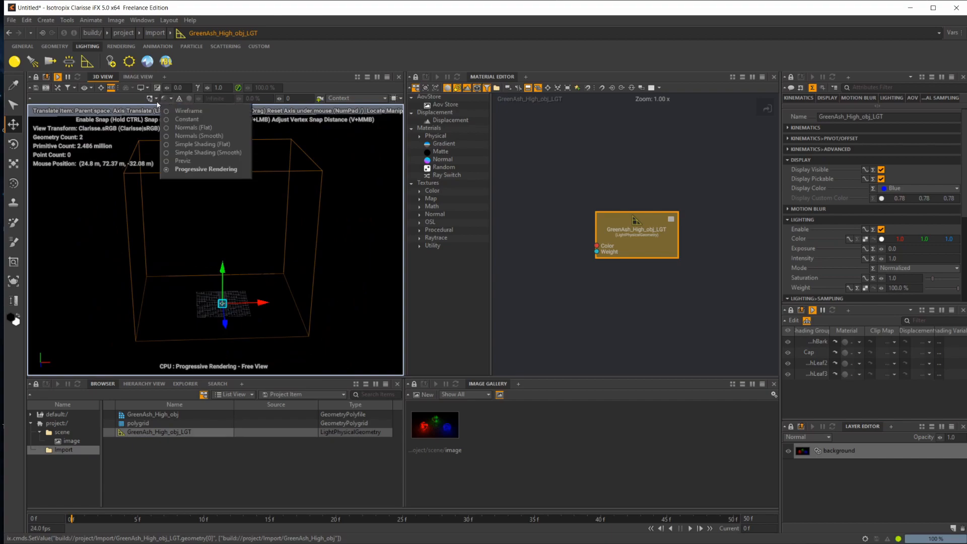
{"action": "left_click", "coordinate": [138, 101]}
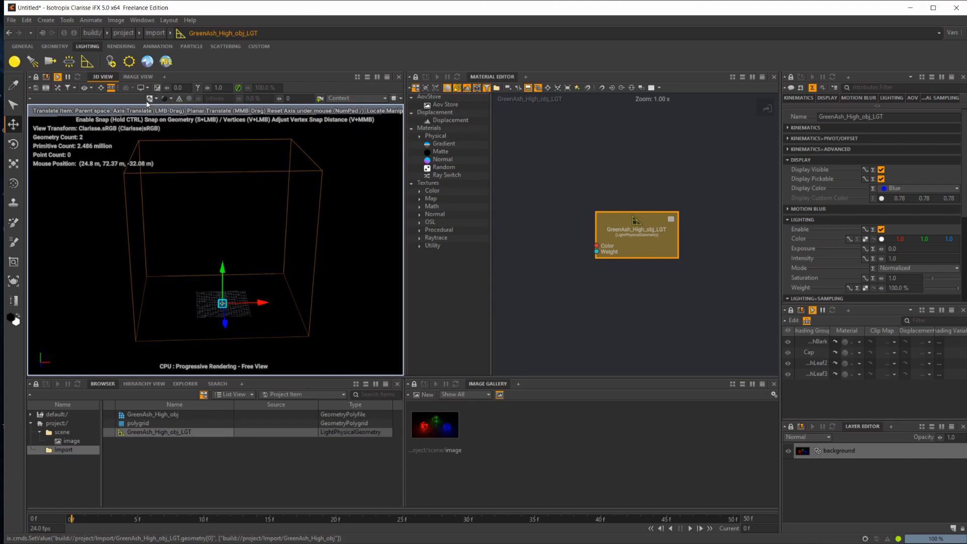
{"action": "left_click_drag", "start_coordinate": [197, 207], "coordinate": [249, 247], "text": "alt"}
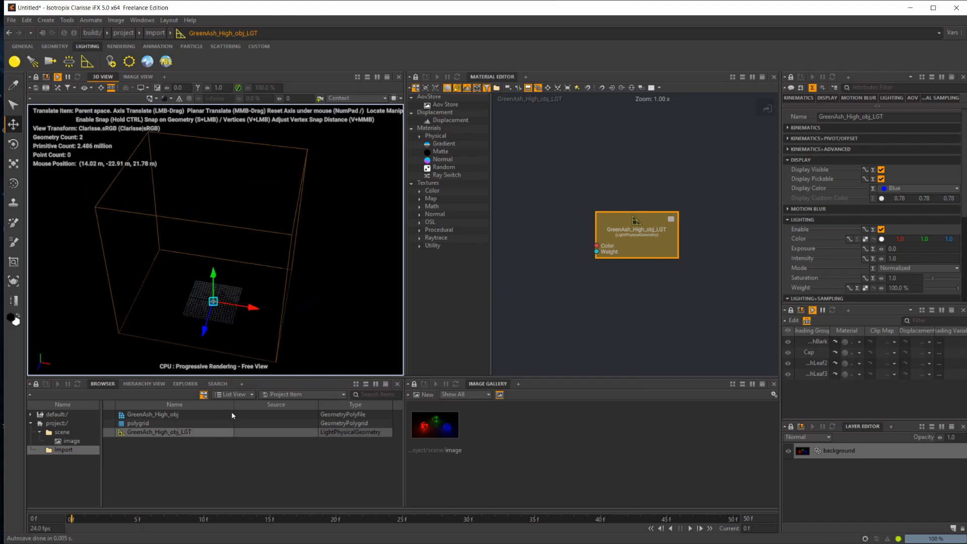
{"action": "left_click", "coordinate": [174, 432]}
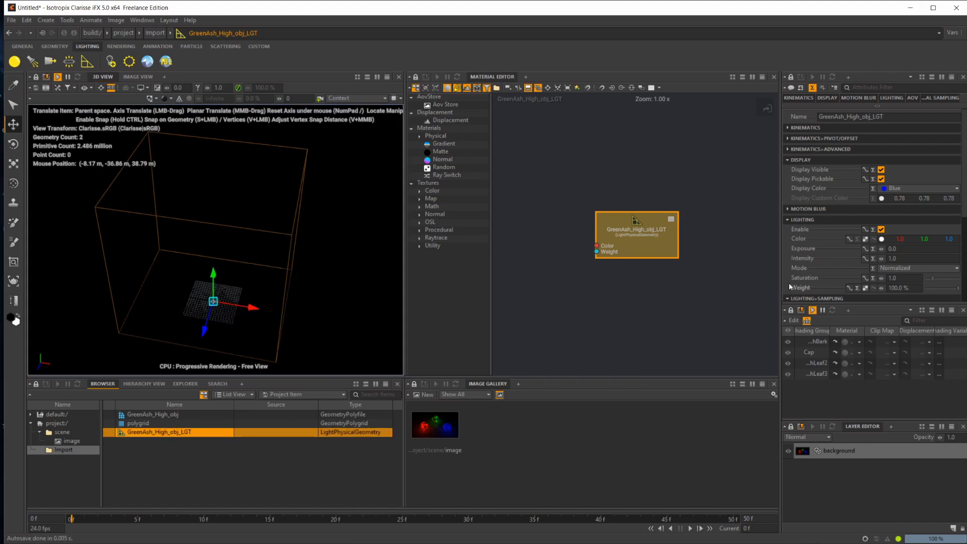
{"action": "left_click_drag", "start_coordinate": [882, 249], "coordinate": [960, 249]}
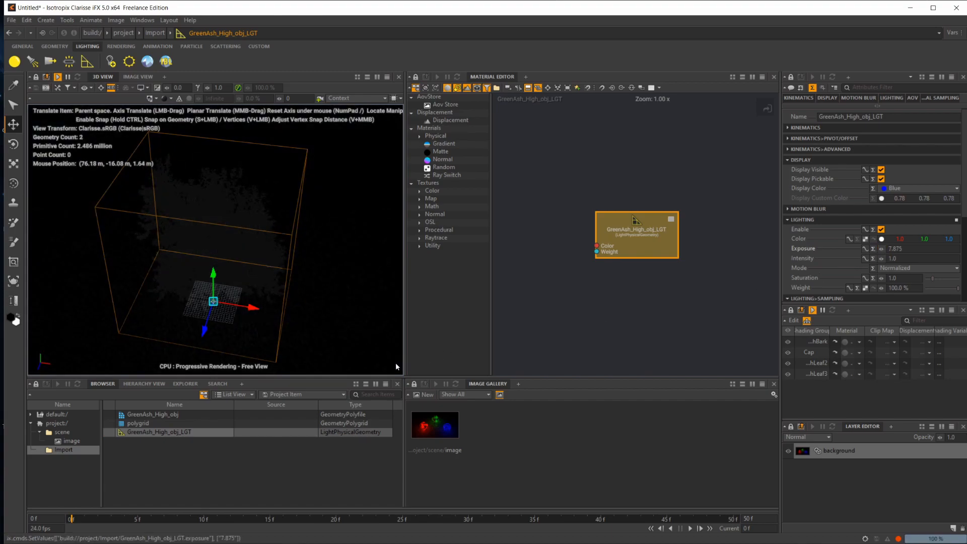
{"action": "left_click_drag", "start_coordinate": [884, 250], "coordinate": [966, 250]}
{"action": "left_click_drag", "start_coordinate": [881, 249], "coordinate": [849, 248]}
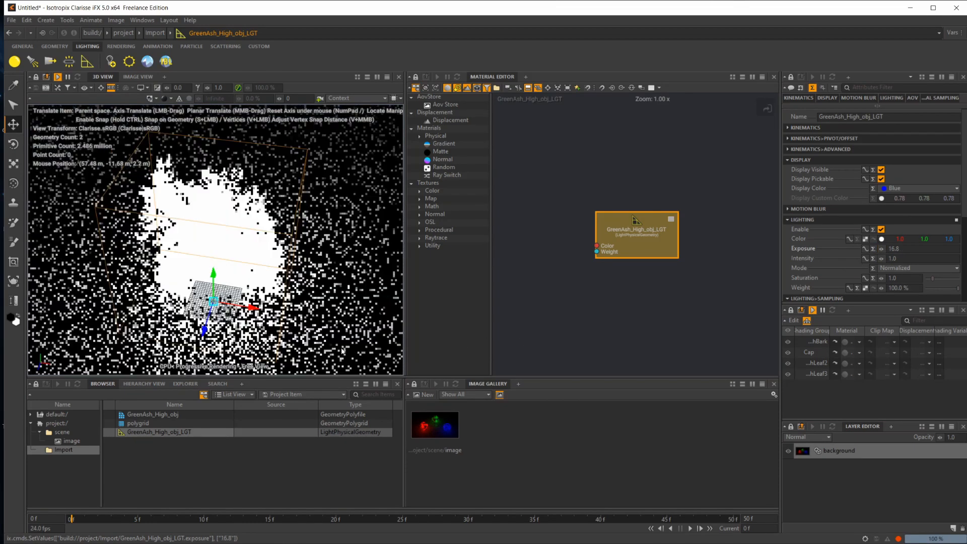
- Move the Import context into the scene context so the tree and its light are part of the rendered image
{"action": "left_click_drag", "start_coordinate": [176, 342], "coordinate": [206, 319], "text": "alt"}
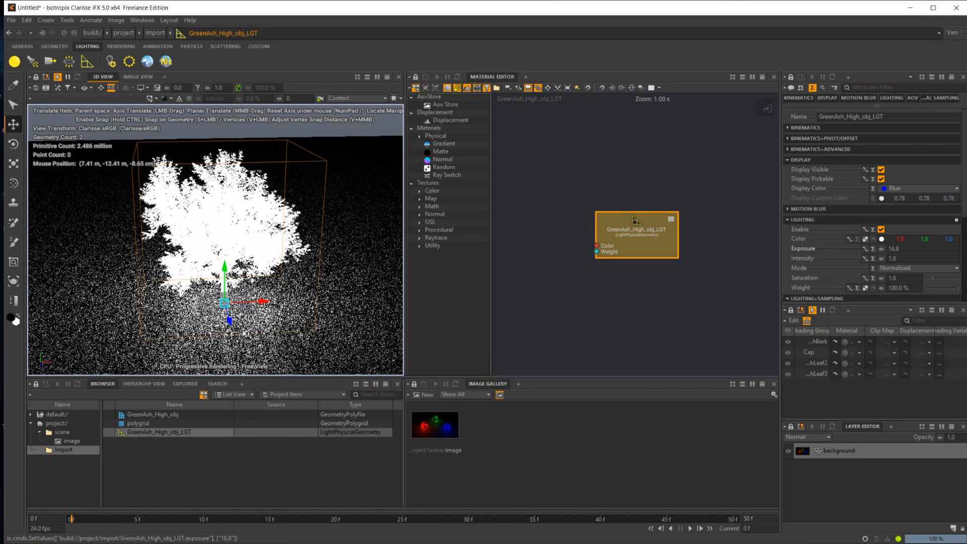
{"action": "left_click", "coordinate": [136, 77]}
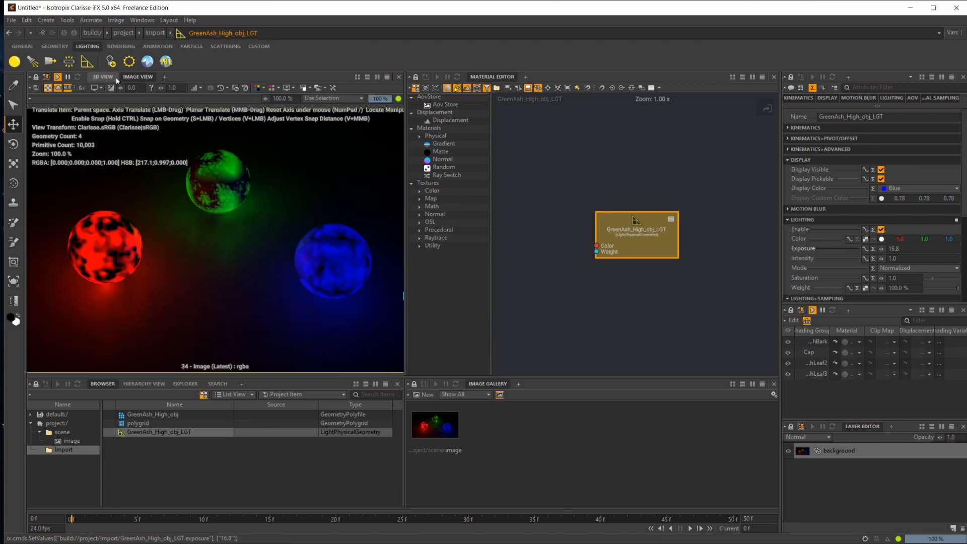
{"action": "left_click", "coordinate": [113, 77]}
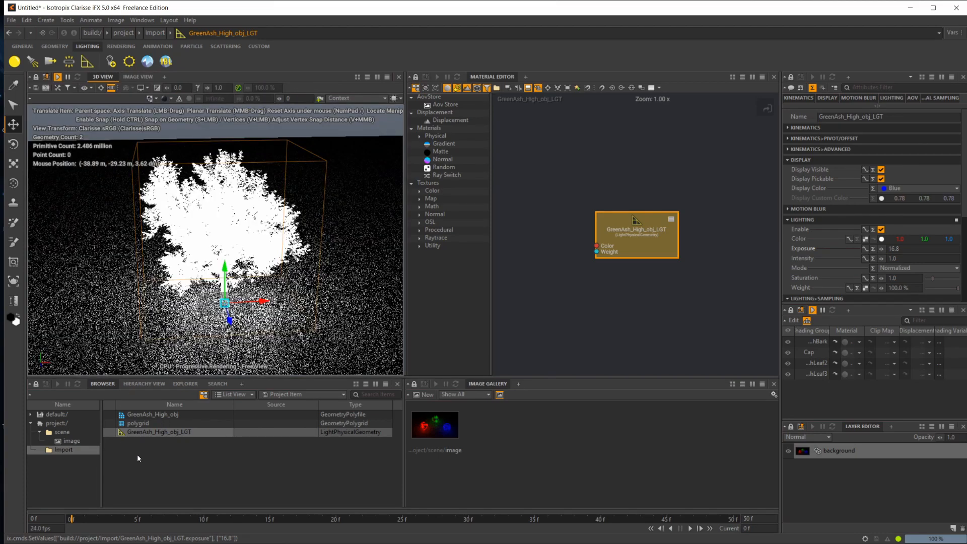
{"action": "left_click", "coordinate": [65, 449]}
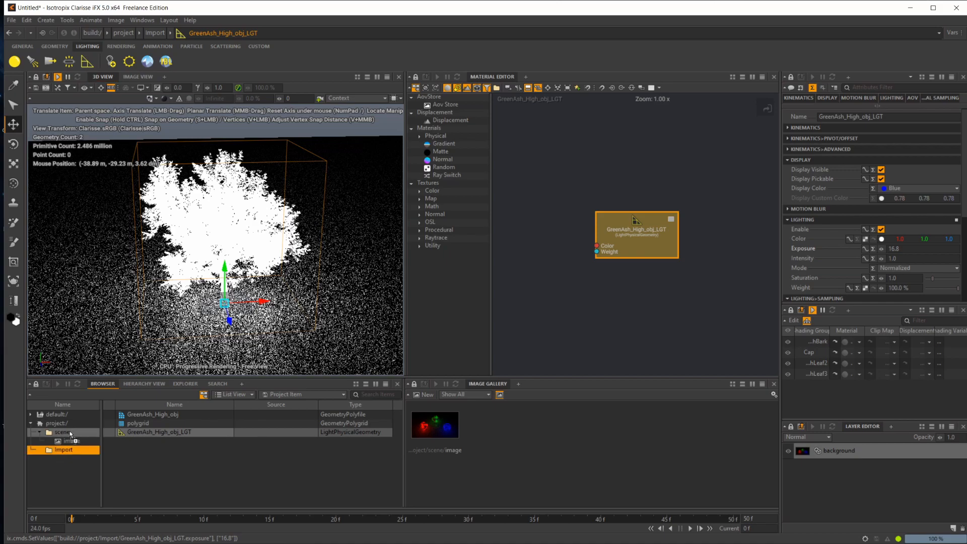
{"action": "left_click_drag", "start_coordinate": [65, 450], "coordinate": [77, 433]}
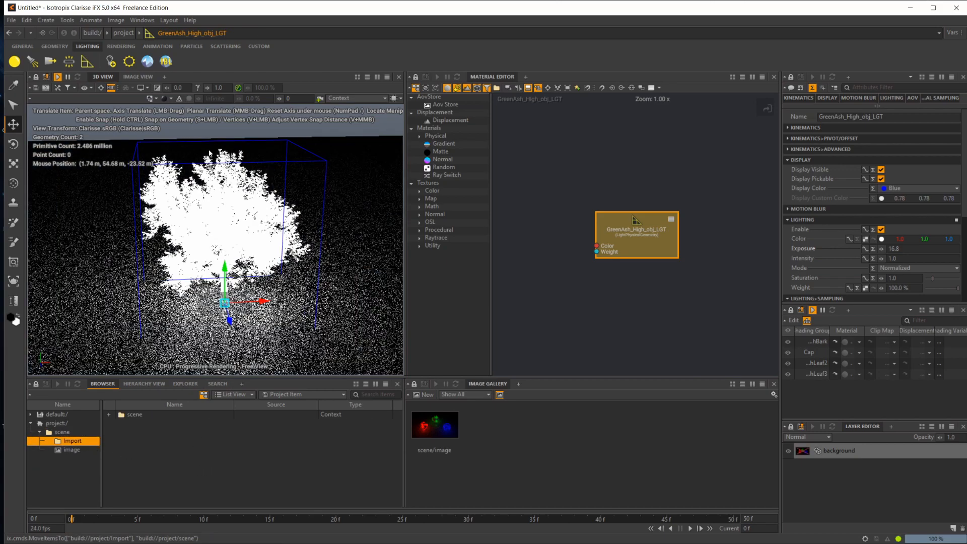
- Reframe the scene camera in the Image View so the whole glowing tree and the ground around it are in shot
{"action": "left_click", "coordinate": [147, 79]}
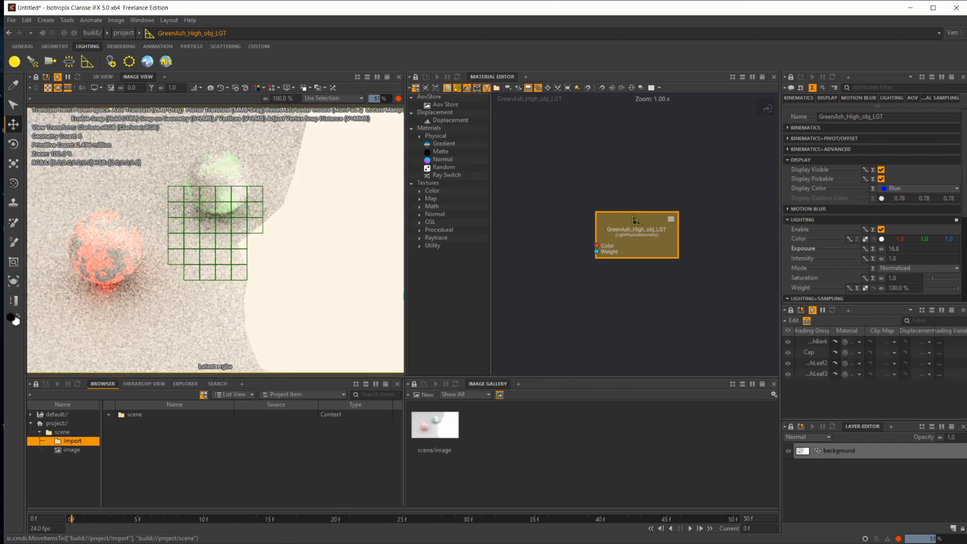
{"action": "right_click_drag", "start_coordinate": [272, 241], "coordinate": [217, 242], "text": "alt"}
{"action": "middle_click_drag", "start_coordinate": [282, 247], "coordinate": [217, 228], "text": "alt"}
{"action": "right_click_drag", "start_coordinate": [262, 237], "coordinate": [212, 237], "text": "alt"}
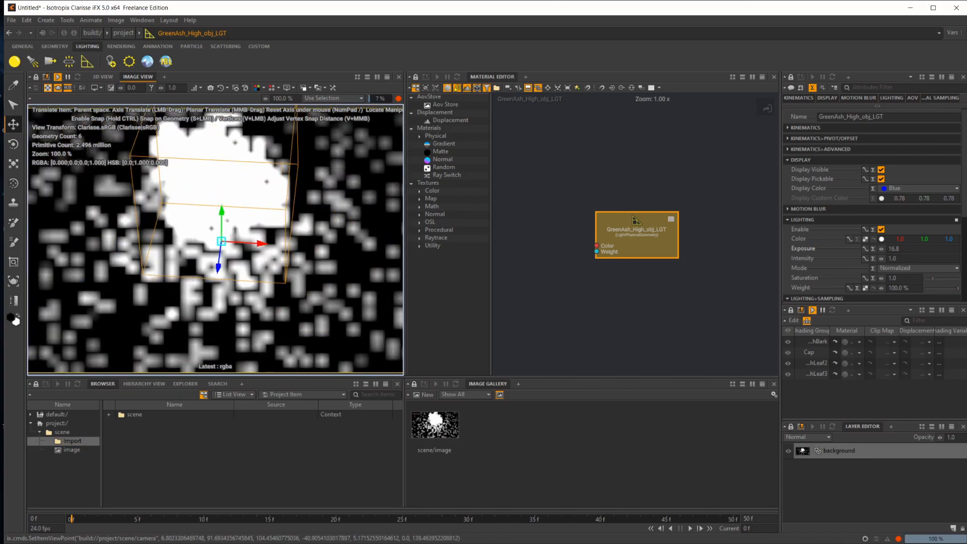
{"action": "middle_click_drag", "start_coordinate": [212, 206], "coordinate": [221, 236], "text": "alt"}
{"action": "left_click_drag", "start_coordinate": [222, 236], "coordinate": [230, 216], "text": "alt"}
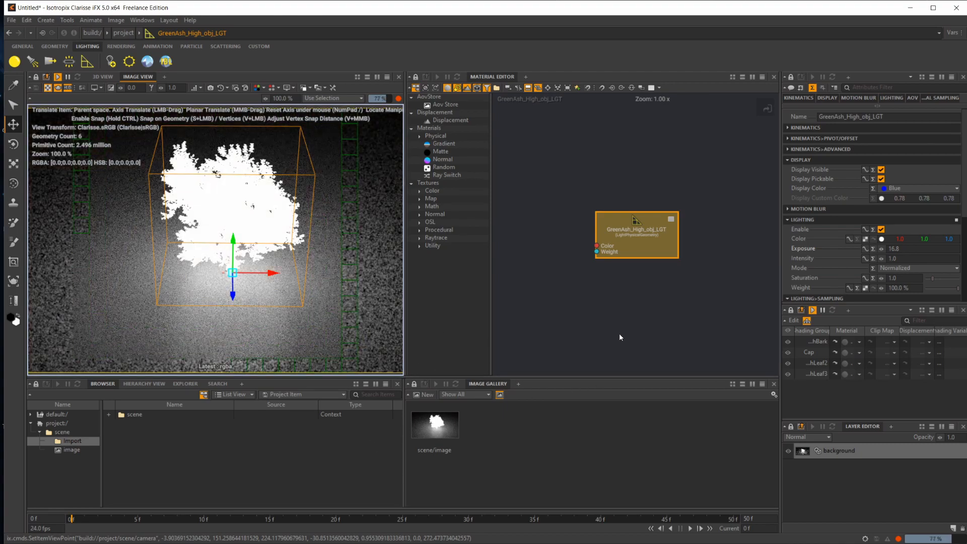
{"action": "left_click_drag", "start_coordinate": [239, 312], "coordinate": [233, 293], "text": "alt"}
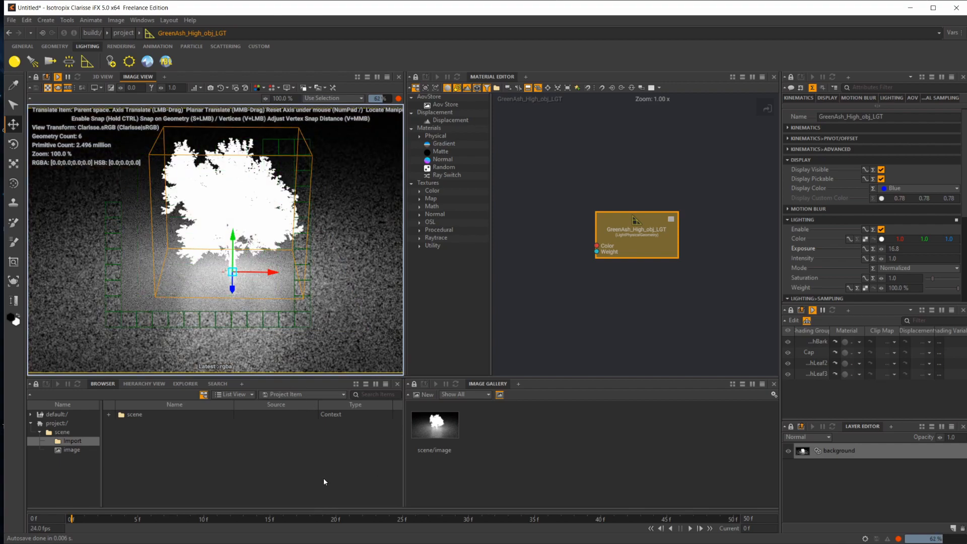
- Create a point cloud in the Import context
{"action": "left_click", "coordinate": [76, 442]}
{"action": "right_click", "coordinate": [181, 458]}
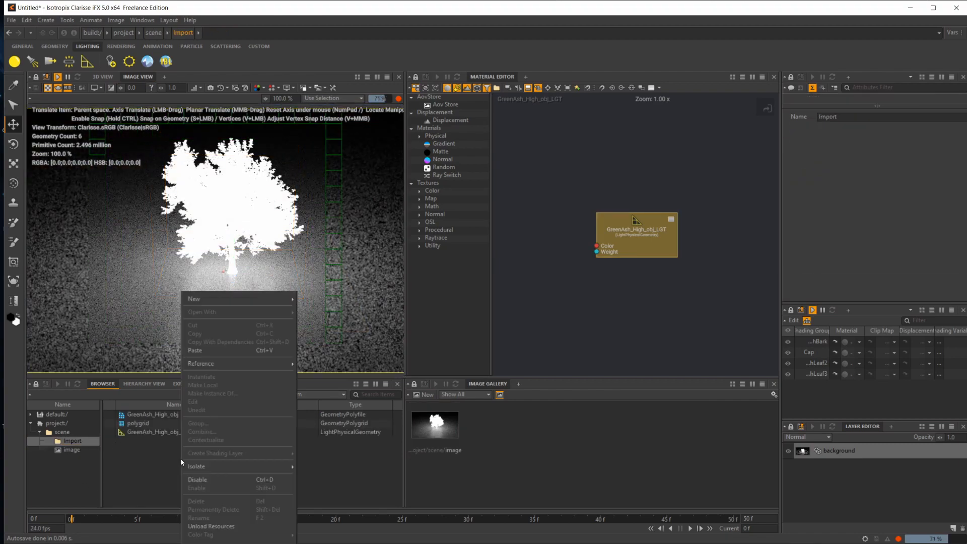
{"action": "type", "text": "poi"}
{"action": "key", "text": "Down"}
{"action": "key", "text": "Return"}
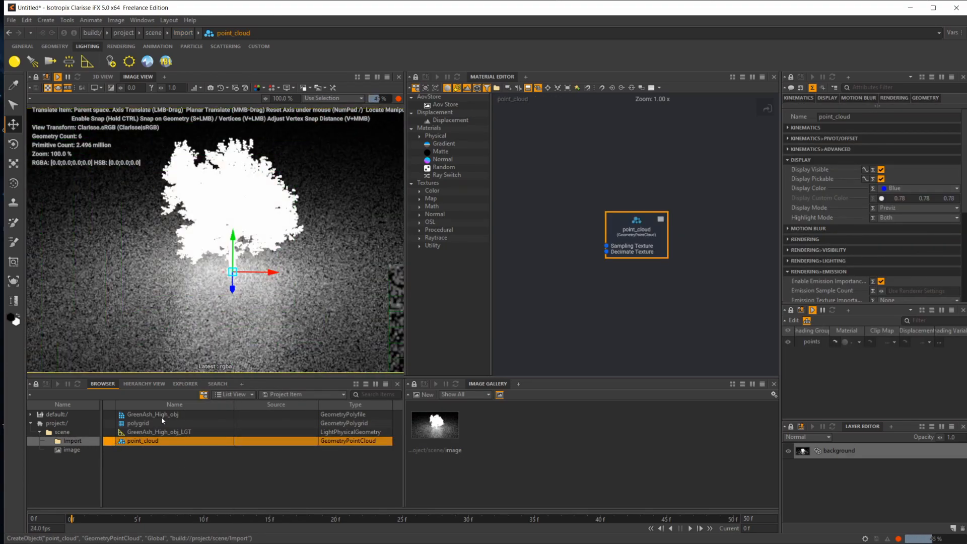
- Examine the displacement, subdivision and advanced geometry attributes of GreenAsh_High_obj
{"action": "left_click", "coordinate": [175, 432]}
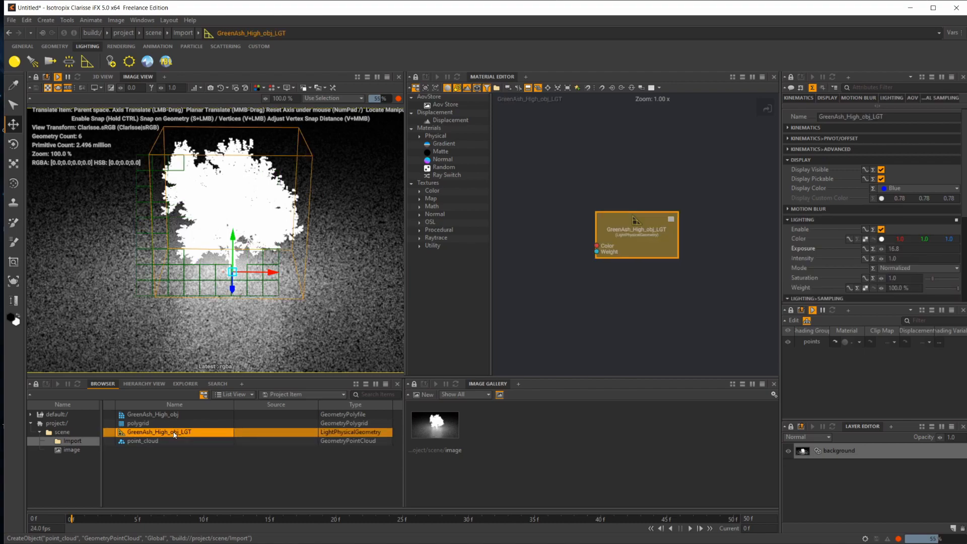
{"action": "left_click", "coordinate": [153, 416]}
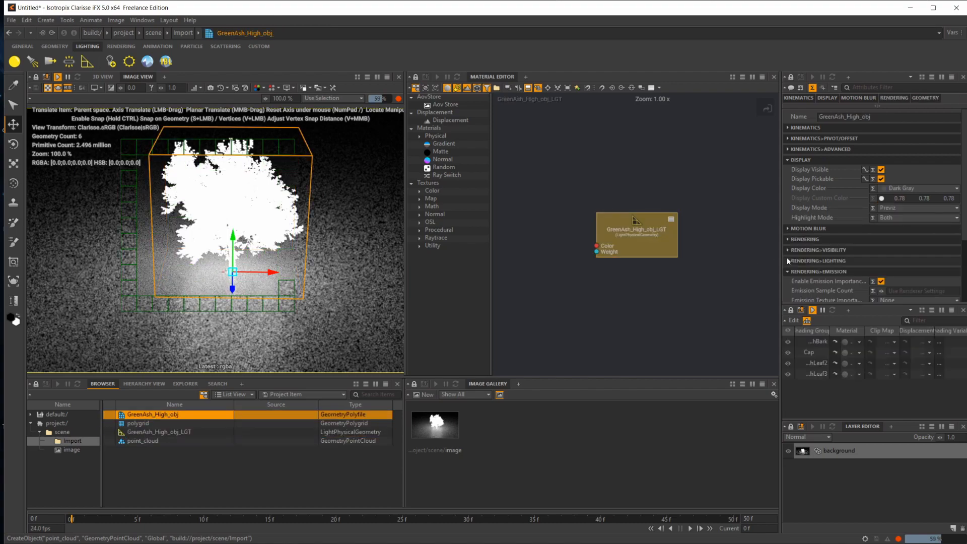
{"action": "scroll", "coordinate": [834, 224], "scroll_direction": "down", "scroll_amount": 3}
{"action": "scroll", "coordinate": [834, 225], "scroll_direction": "up", "scroll_amount": 3}
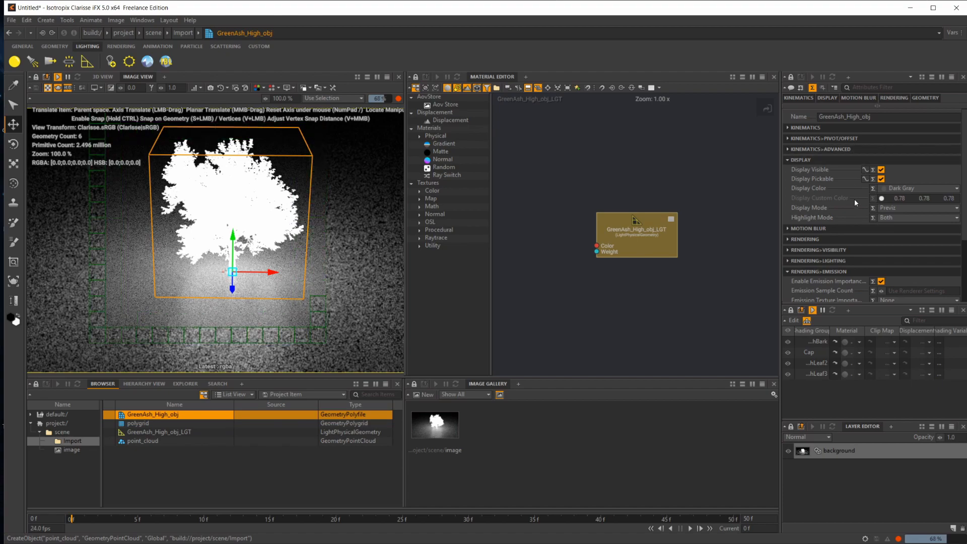
{"action": "scroll", "coordinate": [854, 198], "scroll_direction": "down", "scroll_amount": 3}
{"action": "left_click", "coordinate": [873, 245]}
{"action": "left_click", "coordinate": [874, 244]}
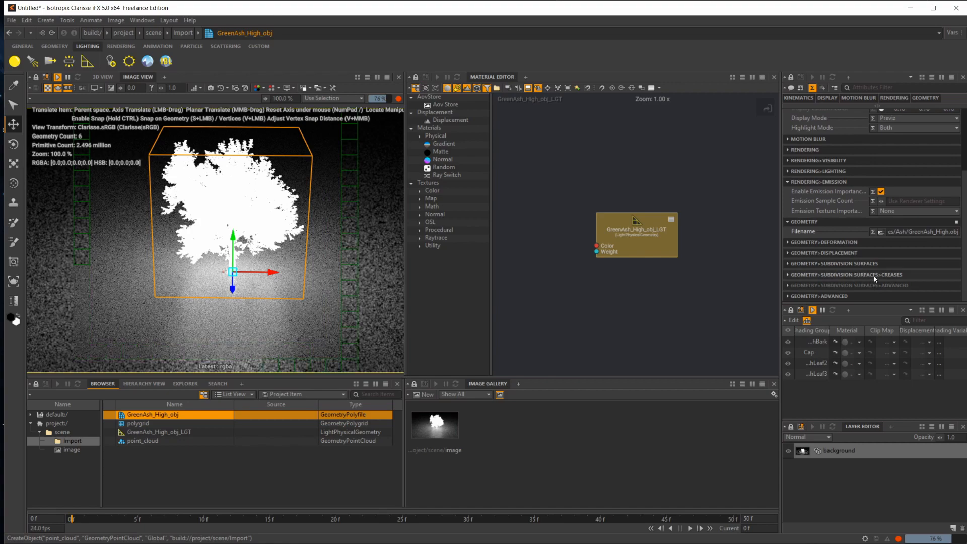
{"action": "scroll", "coordinate": [856, 294], "scroll_direction": "down", "scroll_amount": 1}
{"action": "left_click", "coordinate": [863, 224]}
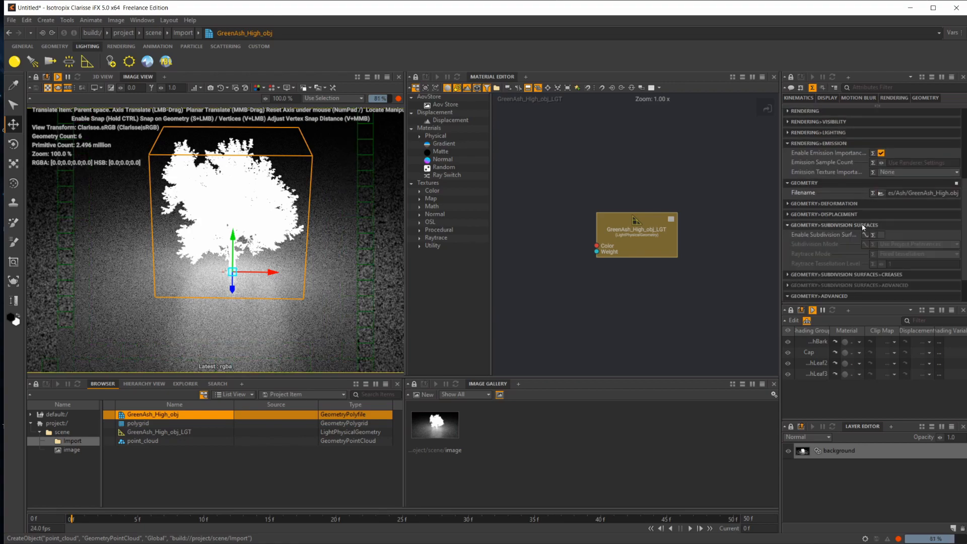
{"action": "left_click", "coordinate": [859, 272]}
{"action": "scroll", "coordinate": [858, 270], "scroll_direction": "down", "scroll_amount": 2}
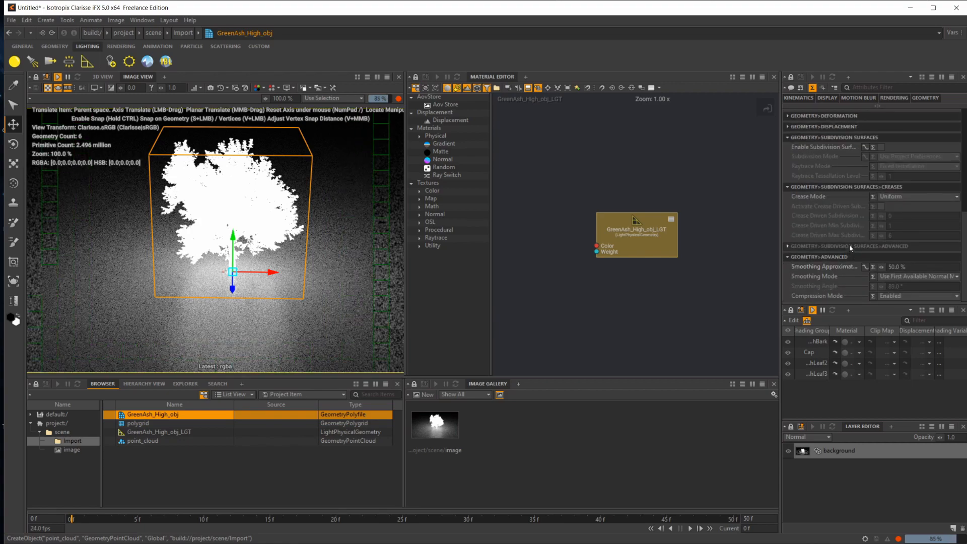
{"action": "scroll", "coordinate": [848, 189], "scroll_direction": "up", "scroll_amount": 2}
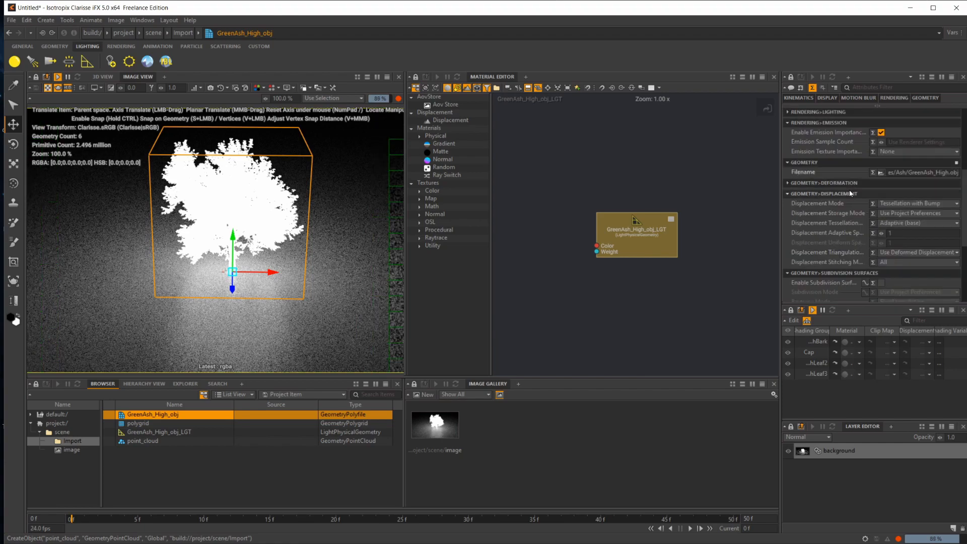
- Set the Scale Offset of GreenAsh_High_obj to 0.2 on all three axes
{"action": "scroll", "coordinate": [858, 186], "scroll_direction": "up", "scroll_amount": 4}
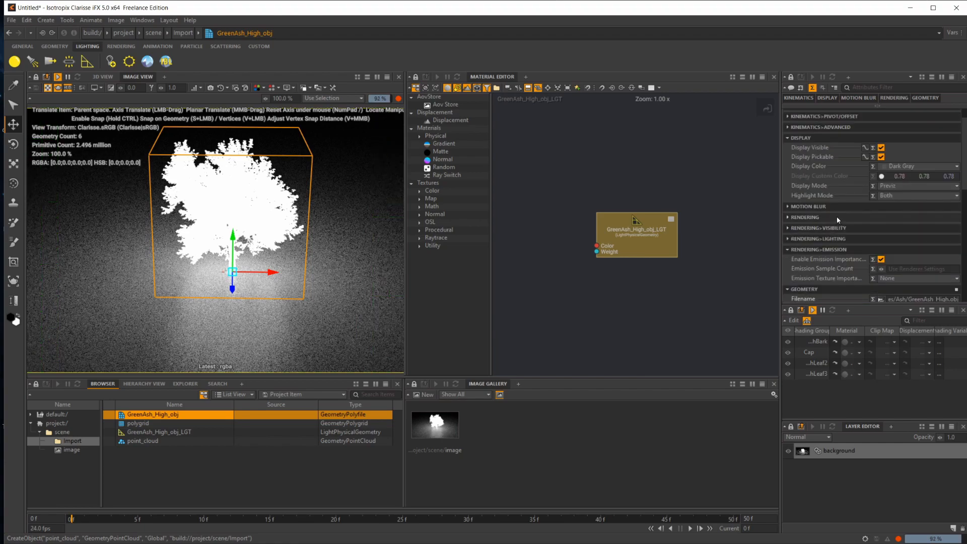
{"action": "scroll", "coordinate": [839, 216], "scroll_direction": "up", "scroll_amount": 1}
{"action": "left_click", "coordinate": [836, 150]}
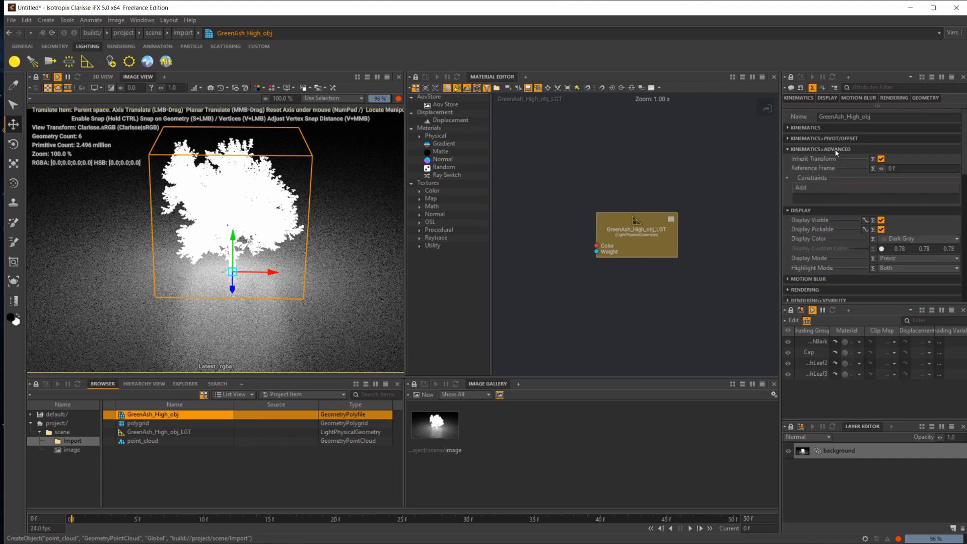
{"action": "left_click", "coordinate": [863, 137]}
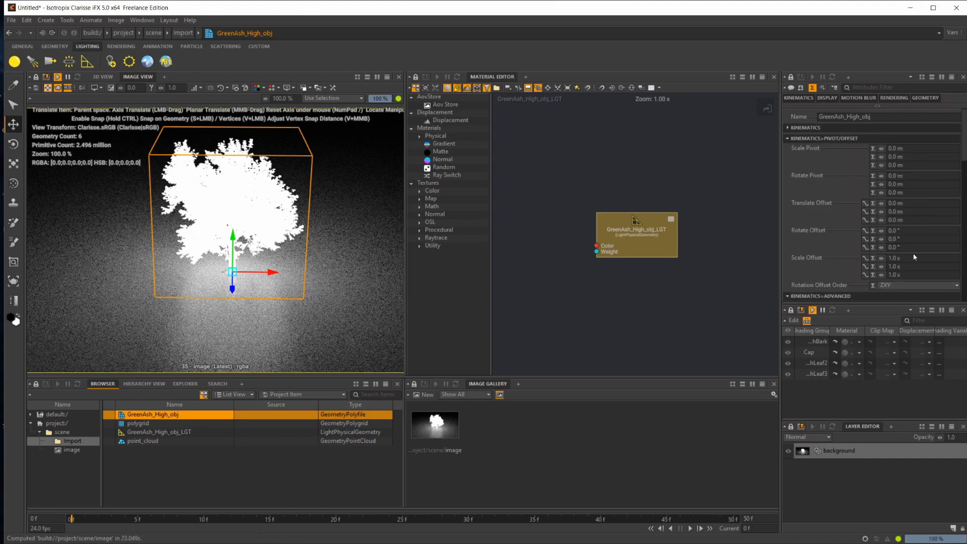
{"action": "left_click_drag", "start_coordinate": [914, 258], "coordinate": [726, 260]}
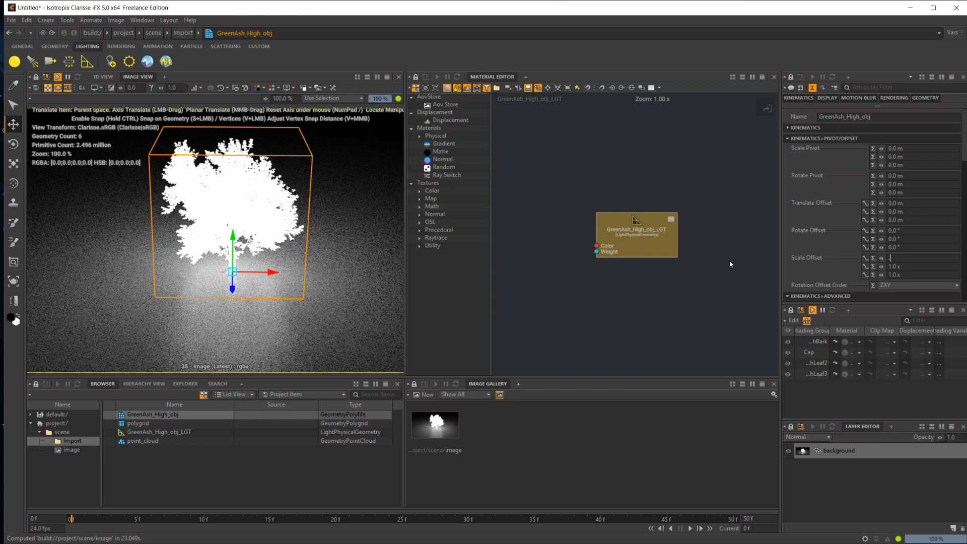
{"action": "key", "text": "Return"}
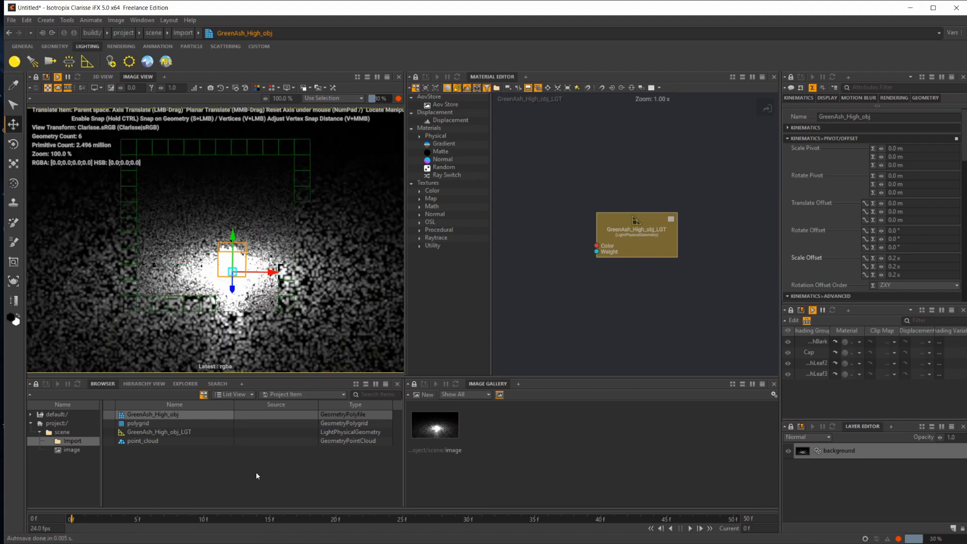
- Clear the selection and move the camera closer to the scaled-down tree
{"action": "left_click", "coordinate": [253, 468]}
{"action": "right_click_drag", "start_coordinate": [211, 282], "coordinate": [265, 302], "text": "alt"}
{"action": "middle_click_drag", "start_coordinate": [265, 302], "coordinate": [252, 270], "text": "alt"}
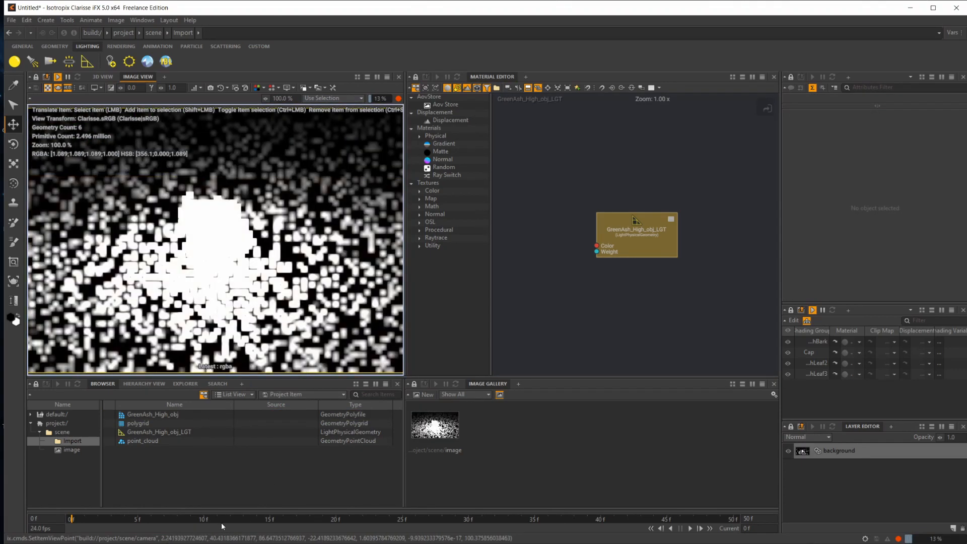
- Assign the polygrid as the point cloud's source geometry
{"action": "left_click", "coordinate": [165, 441]}
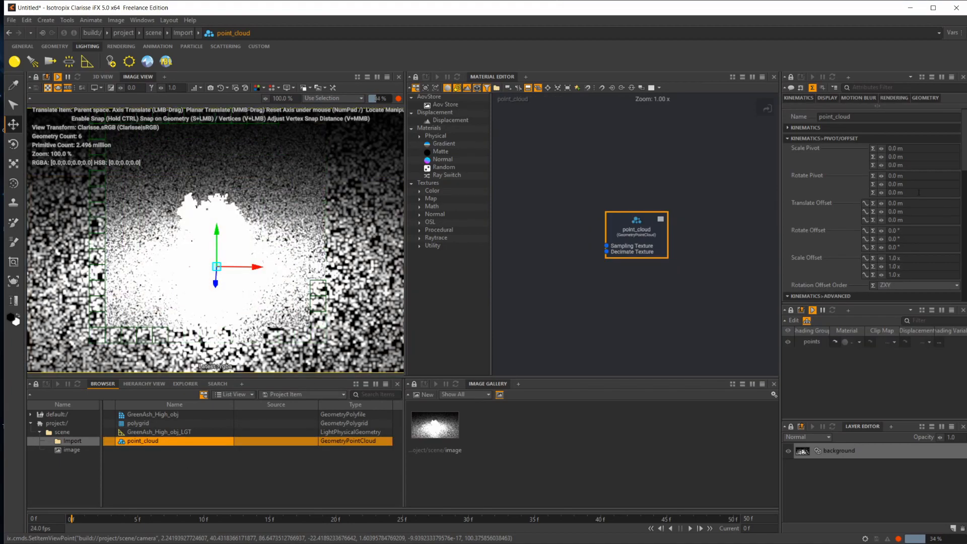
{"action": "scroll", "coordinate": [928, 246], "scroll_direction": "down", "scroll_amount": 8}
{"action": "scroll", "coordinate": [855, 280], "scroll_direction": "down", "scroll_amount": 3}
{"action": "left_click", "coordinate": [896, 166]}
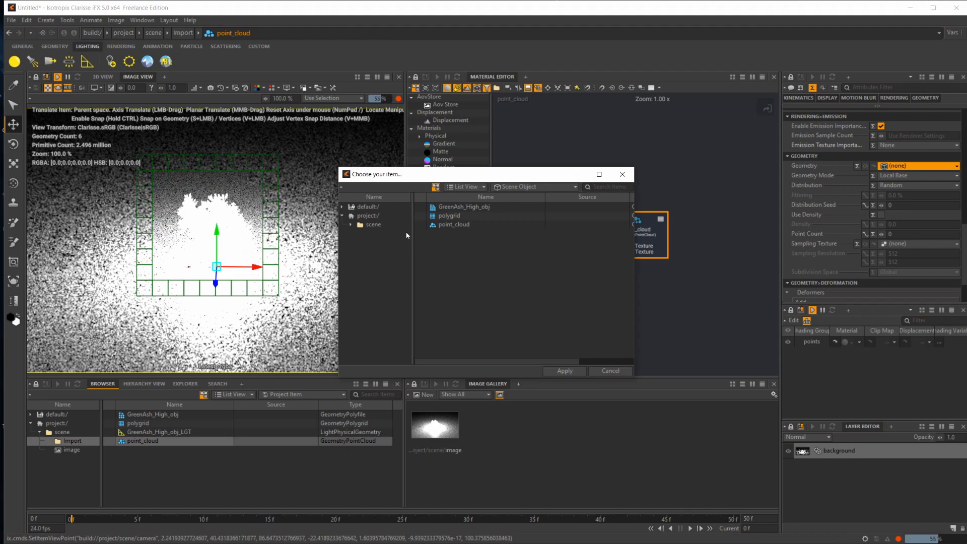
{"action": "left_click", "coordinate": [449, 215]}
{"action": "left_click", "coordinate": [564, 371]}
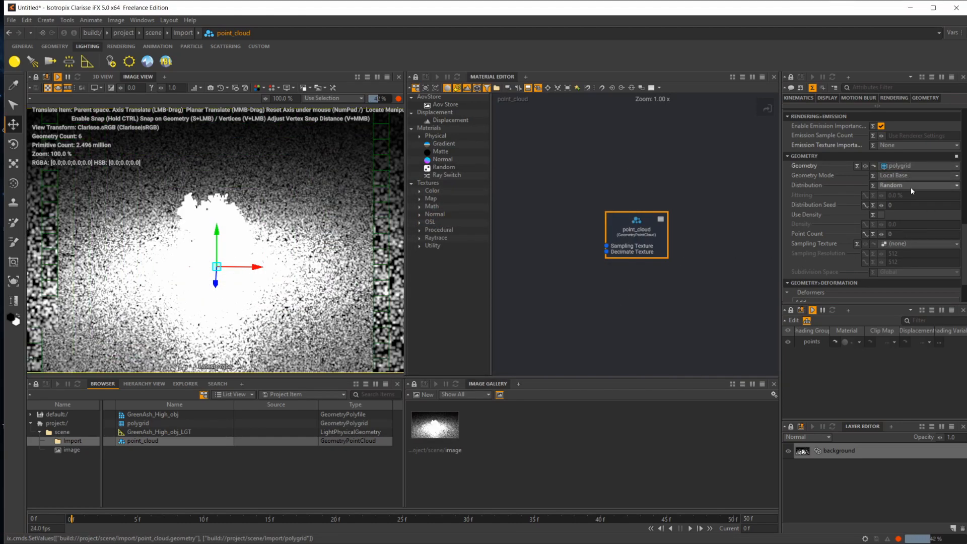
- Set the point cloud's point count to 20
{"action": "left_click", "coordinate": [905, 234]}
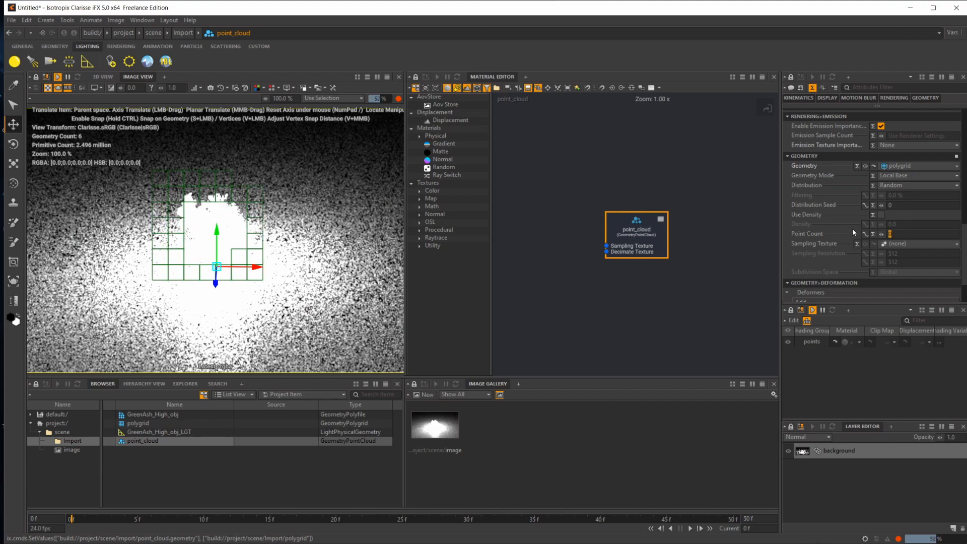
{"action": "type", "text": "20"}
{"action": "key", "text": "Return"}
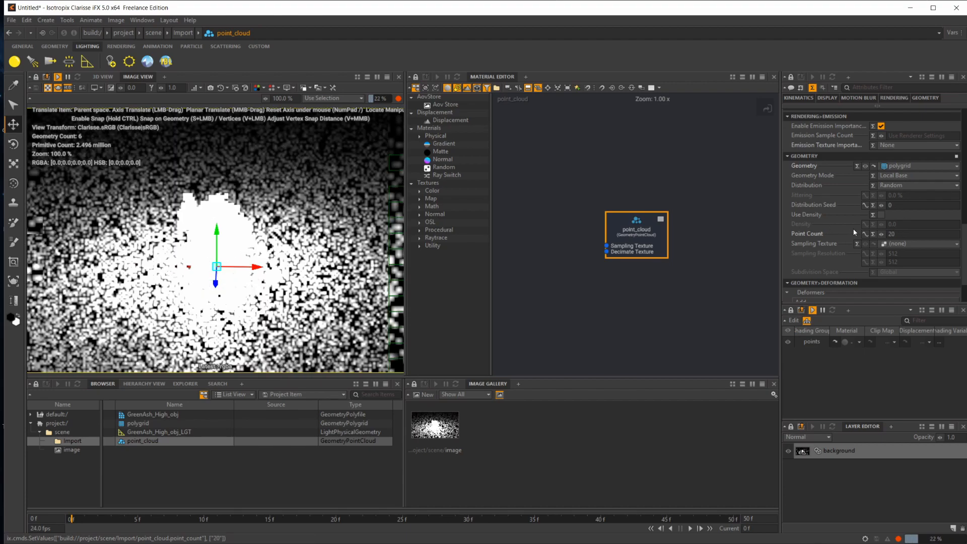
- Set both size dimensions of the polygrid to 50 m and frame the ground plane in the 3D View
{"action": "left_click", "coordinate": [103, 76]}
{"action": "left_click_drag", "start_coordinate": [305, 262], "coordinate": [300, 303], "text": "alt"}
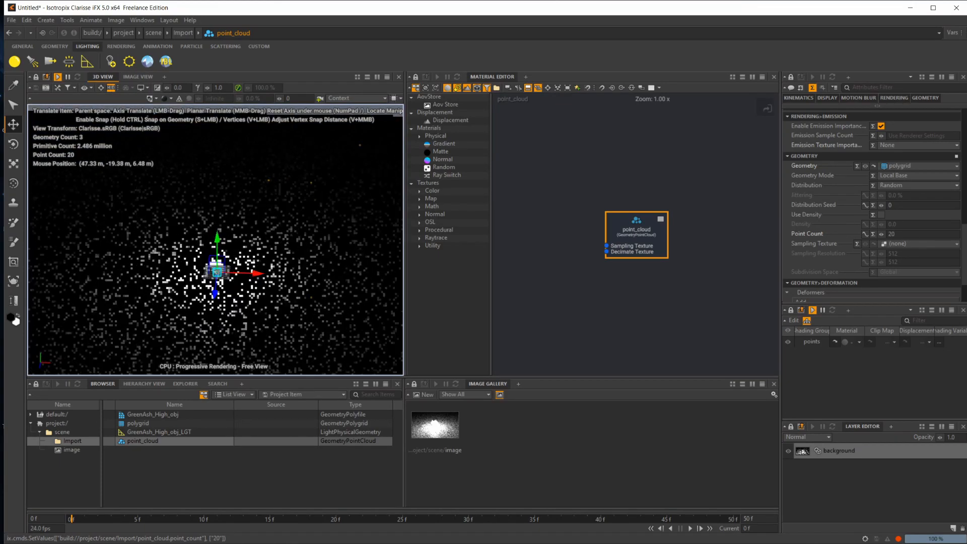
{"action": "left_click", "coordinate": [153, 423]}
{"action": "scroll", "coordinate": [856, 227], "scroll_direction": "down", "scroll_amount": 8}
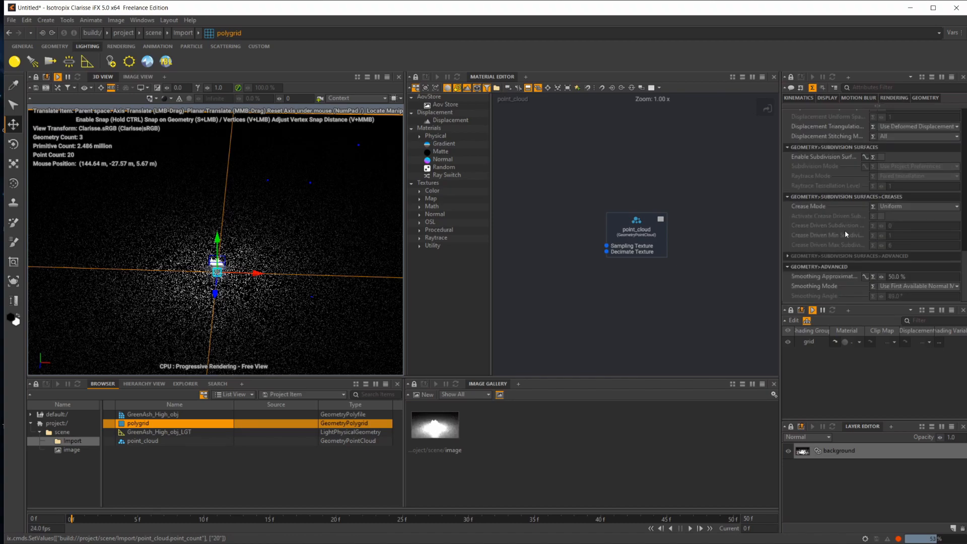
{"action": "scroll", "coordinate": [854, 237], "scroll_direction": "up", "scroll_amount": 9}
{"action": "scroll", "coordinate": [855, 237], "scroll_direction": "down", "scroll_amount": 4}
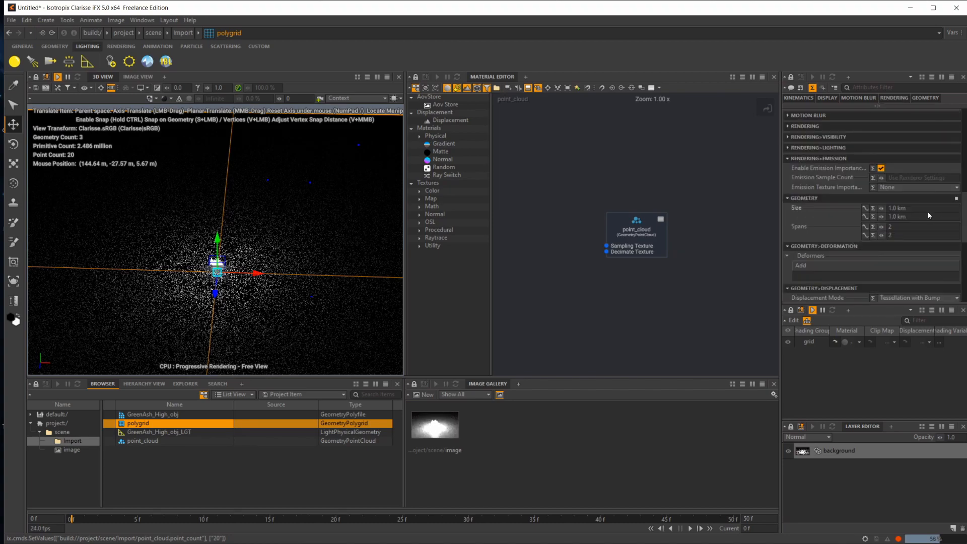
{"action": "left_click_drag", "start_coordinate": [928, 210], "coordinate": [774, 195]}
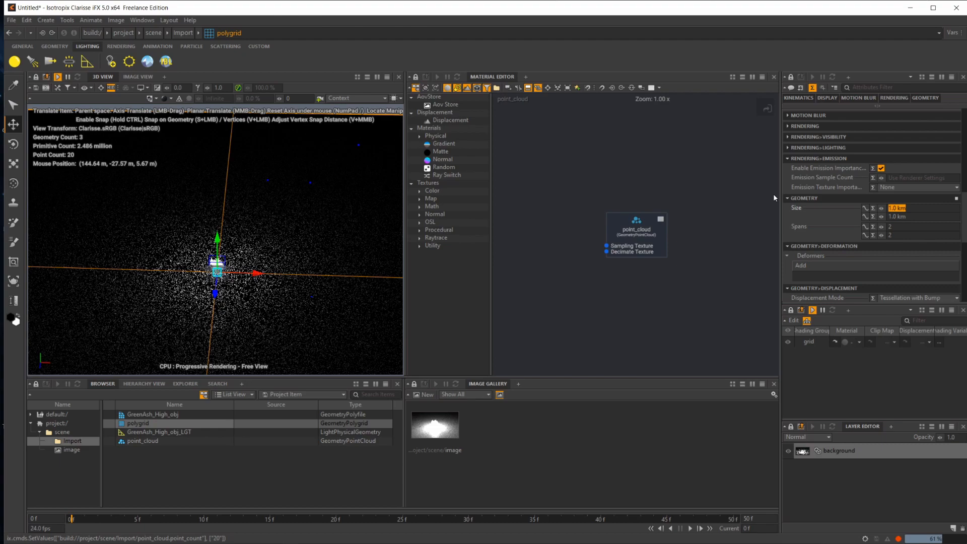
{"action": "type", "text": "50"}
{"action": "key", "text": "Return"}
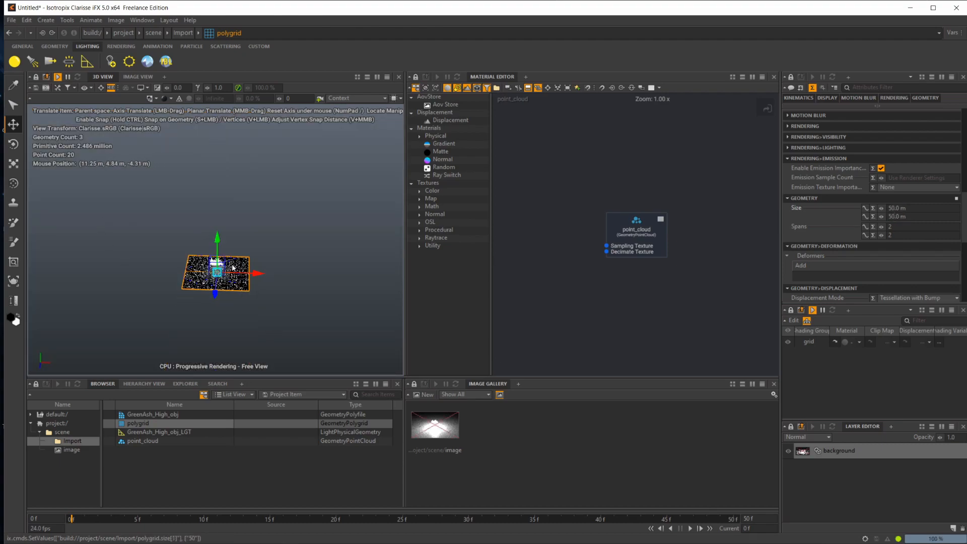
{"action": "key", "text": "f"}
{"action": "scroll", "coordinate": [281, 211], "scroll_direction": "up", "scroll_amount": 4}
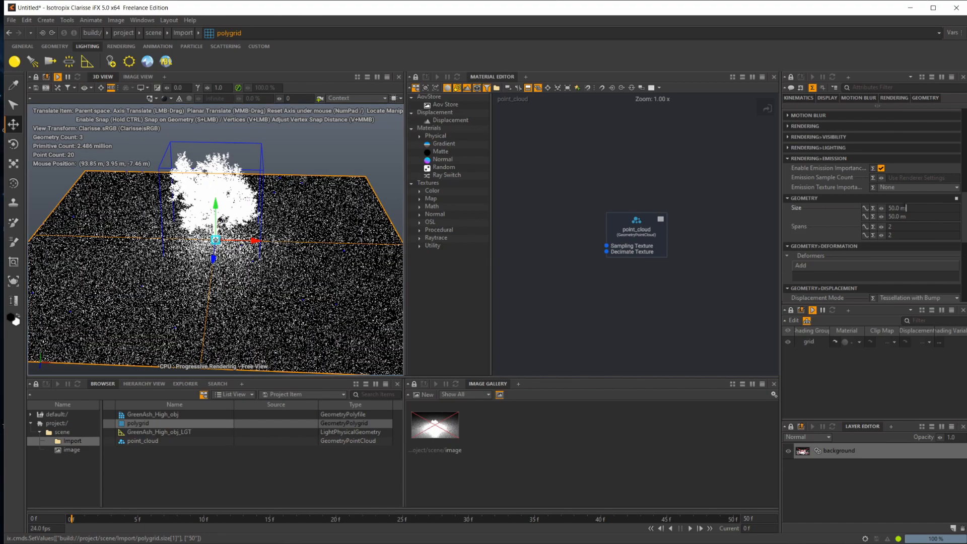
- Set both size dimensions of the polygrid to 100 m and frame the enlarged ground plane in the 3D View
{"action": "type", "text": "100"}
{"action": "key", "text": "Tab"}
{"action": "type", "text": "100"}
{"action": "key", "text": "Return"}
{"action": "scroll", "coordinate": [285, 342], "scroll_direction": "down", "scroll_amount": 5}
- Create a scatterer in the Import context and assign point_cloud as its geometry support
{"action": "left_click", "coordinate": [163, 442]}
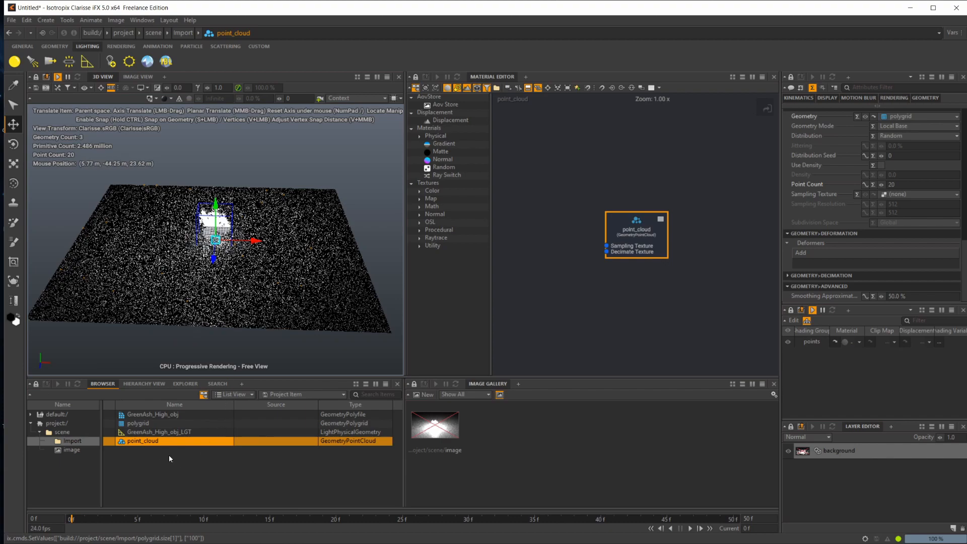
{"action": "right_click", "coordinate": [169, 458]}
{"action": "type", "text": "scat"}
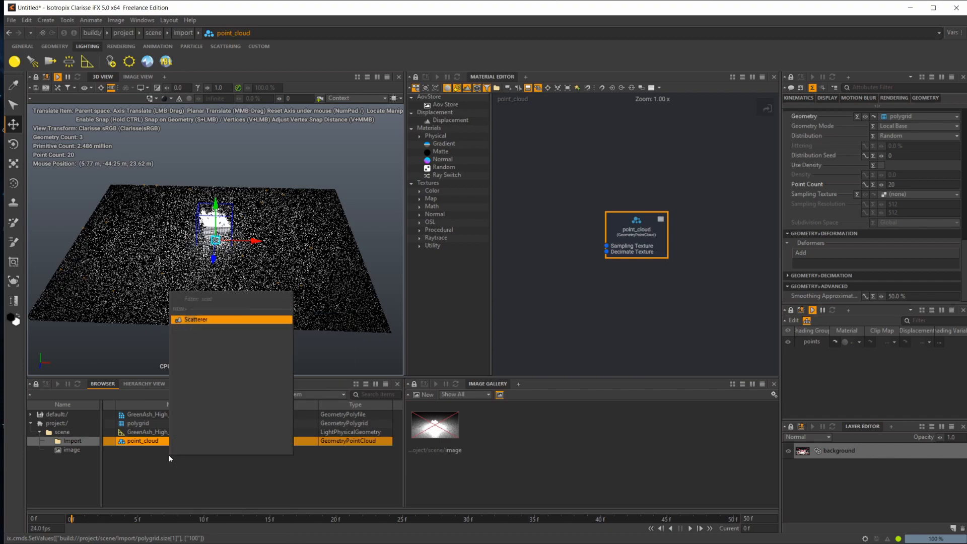
{"action": "key", "text": "Return"}
{"action": "scroll", "coordinate": [865, 253], "scroll_direction": "down", "scroll_amount": 8}
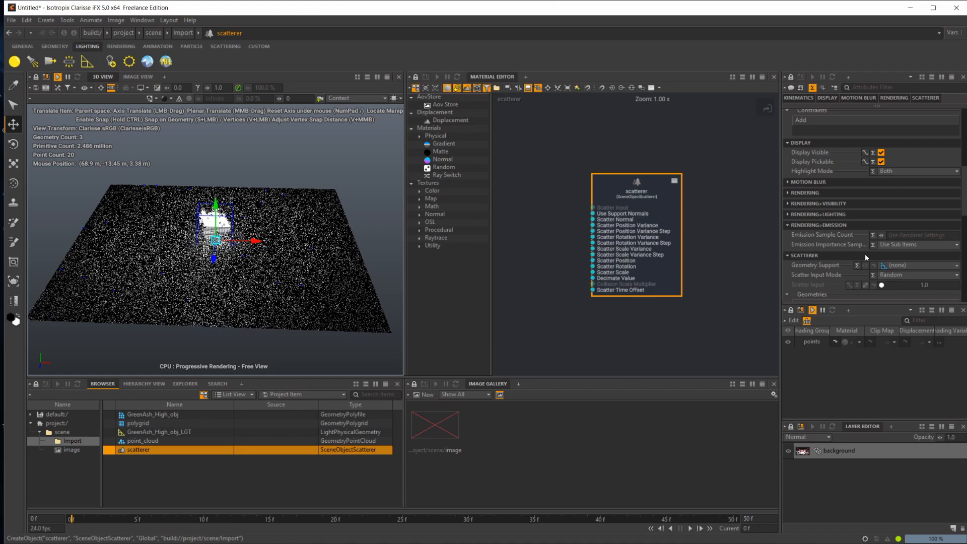
{"action": "left_click", "coordinate": [914, 211]}
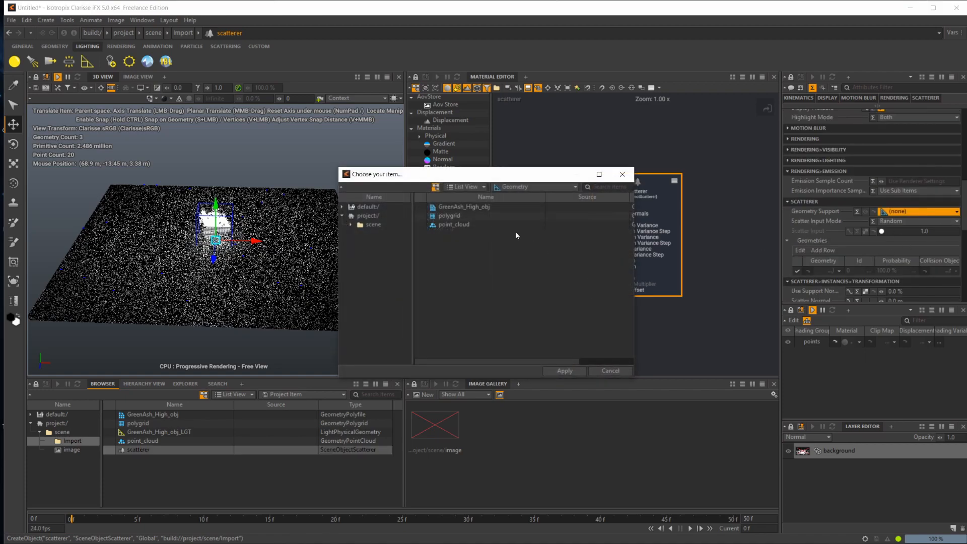
{"action": "left_click", "coordinate": [504, 225]}
{"action": "left_click", "coordinate": [564, 372]}
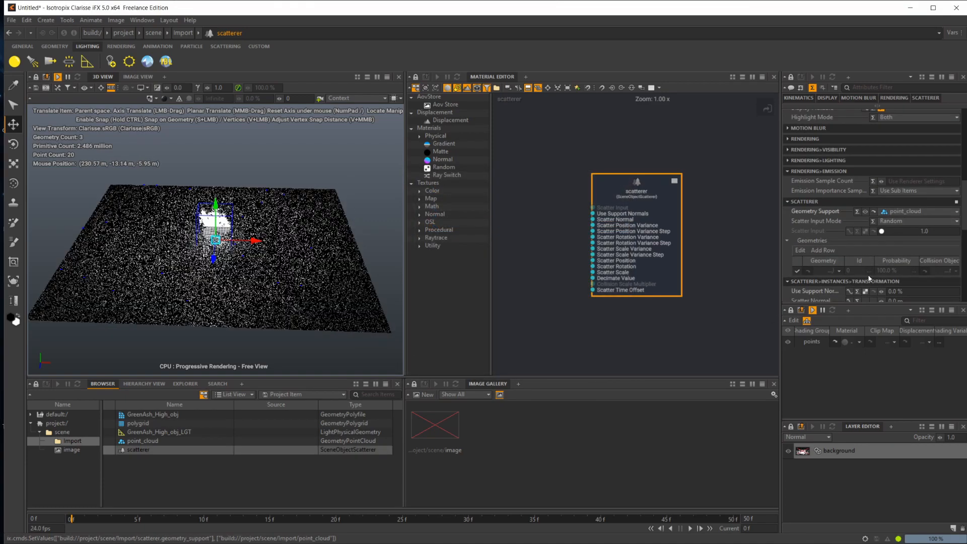
- Assign GreenAsh_High_obj as the scatterer's geometry and clear the selection
{"action": "left_click", "coordinate": [839, 272]}
{"action": "left_click", "coordinate": [467, 207]}
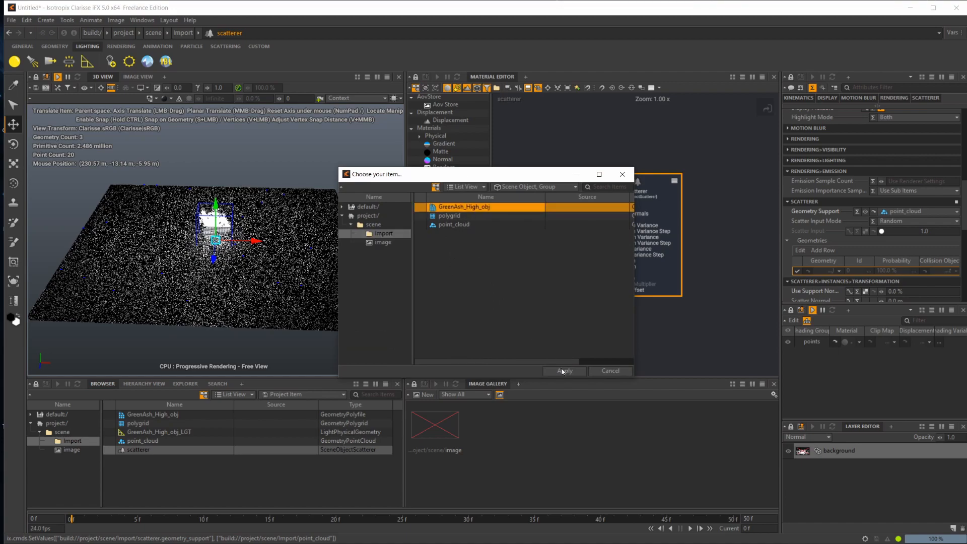
{"action": "left_click", "coordinate": [565, 371]}
{"action": "left_click", "coordinate": [205, 371]}
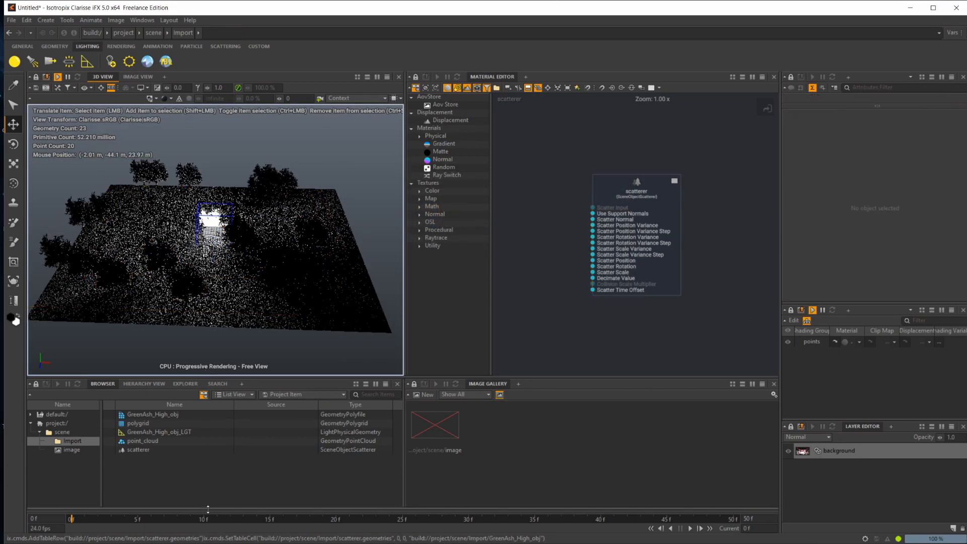
- Try the whole Import context as the scatterer's first geometry entry
{"action": "left_click", "coordinate": [162, 452]}
{"action": "left_click", "coordinate": [819, 272]}
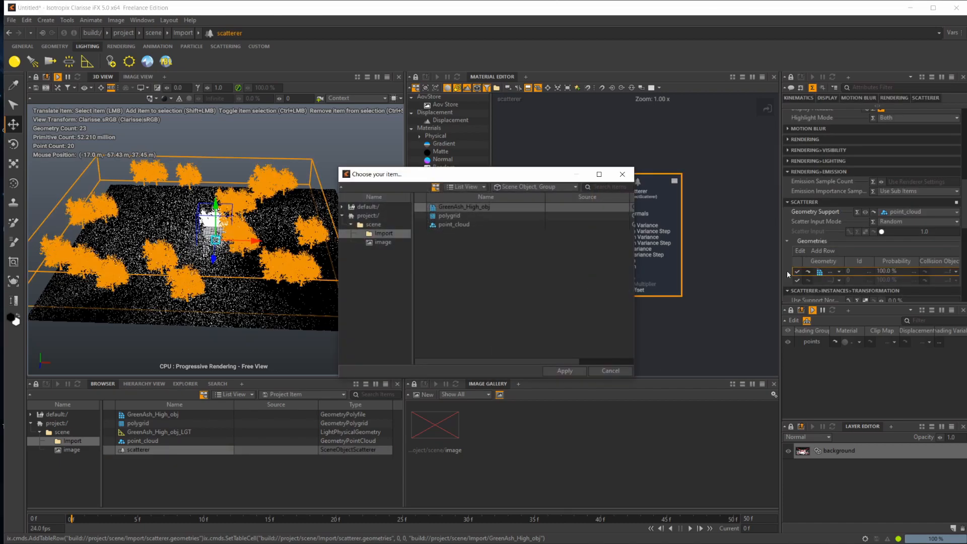
{"action": "left_click", "coordinate": [384, 233]}
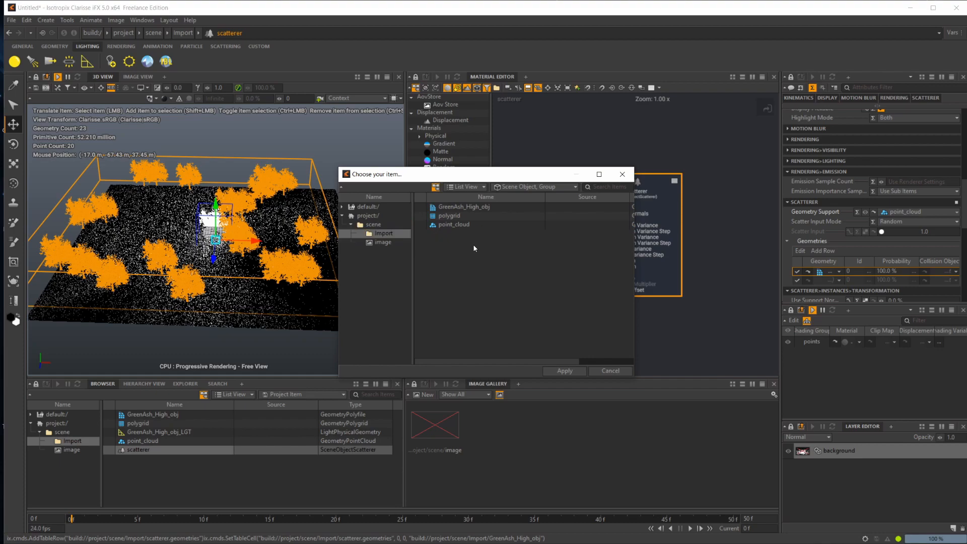
{"action": "left_click", "coordinate": [579, 371]}
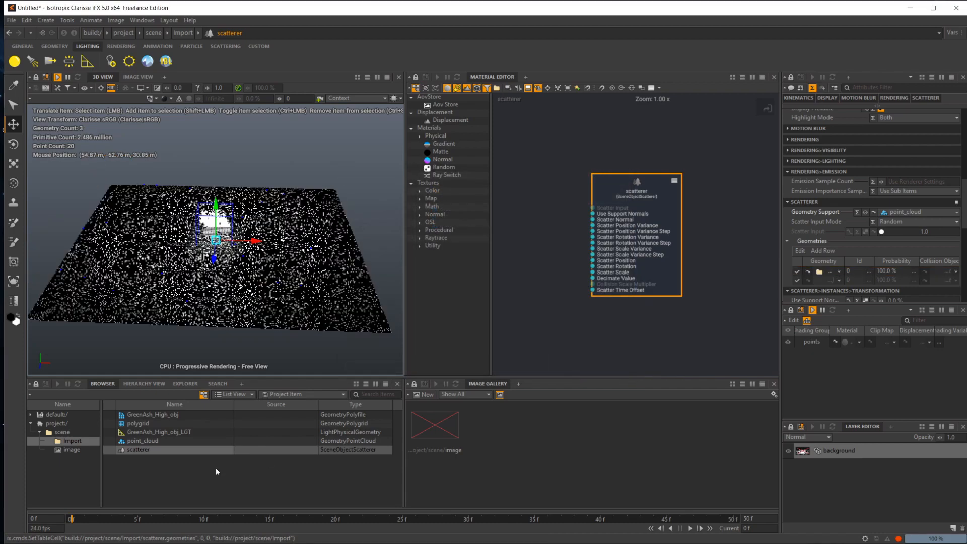
{"action": "left_click", "coordinate": [164, 434]}
{"action": "left_click", "coordinate": [150, 450]}
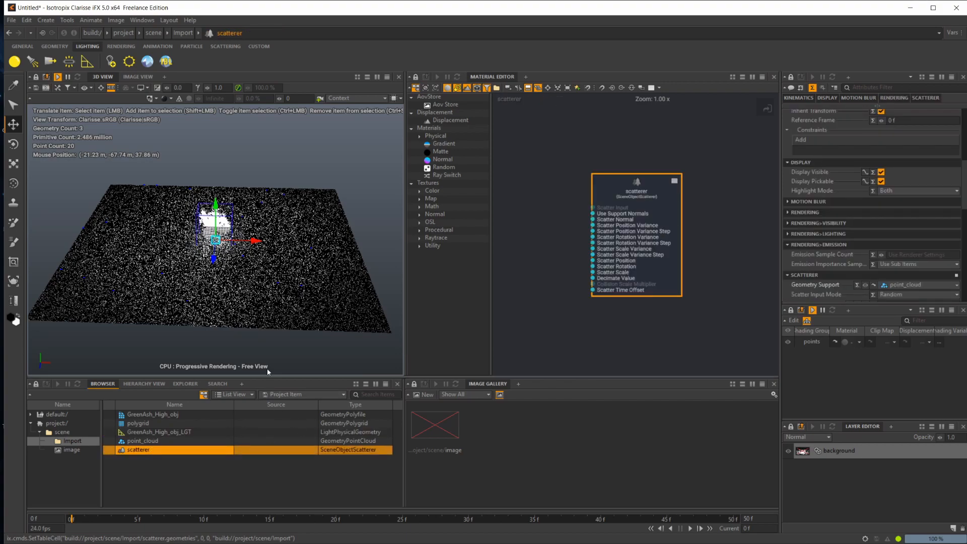
{"action": "left_click", "coordinate": [256, 503]}
{"action": "left_click", "coordinate": [169, 453]}
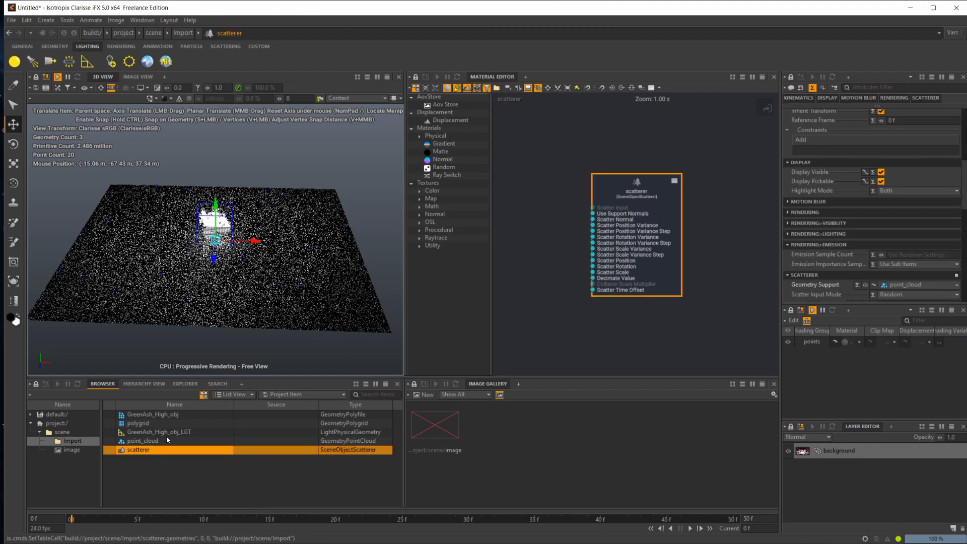
{"action": "left_click", "coordinate": [166, 436]}
- Replace the Import context with GreenAsh_High_obj in the scatterer's geometries table
{"action": "left_click", "coordinate": [167, 449]}
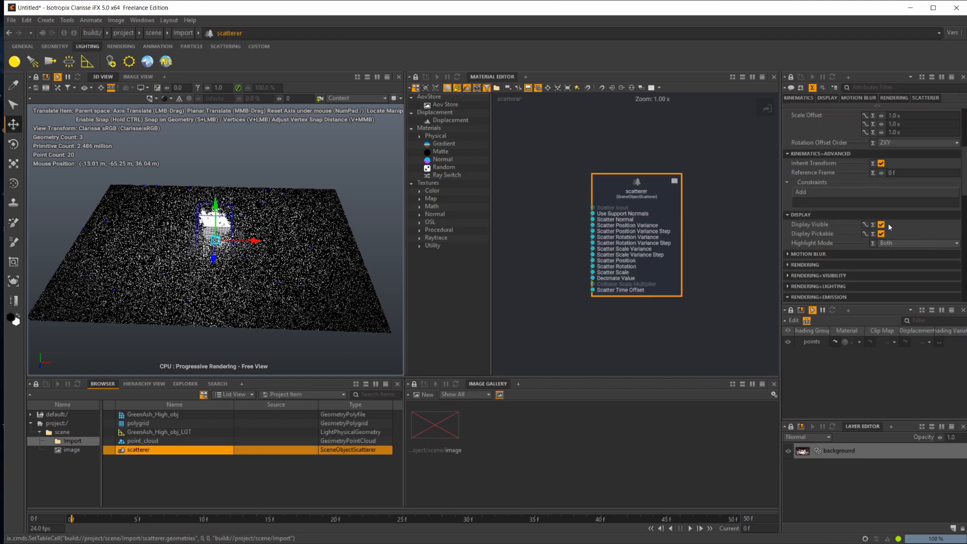
{"action": "scroll", "coordinate": [865, 209], "scroll_direction": "down", "scroll_amount": 5}
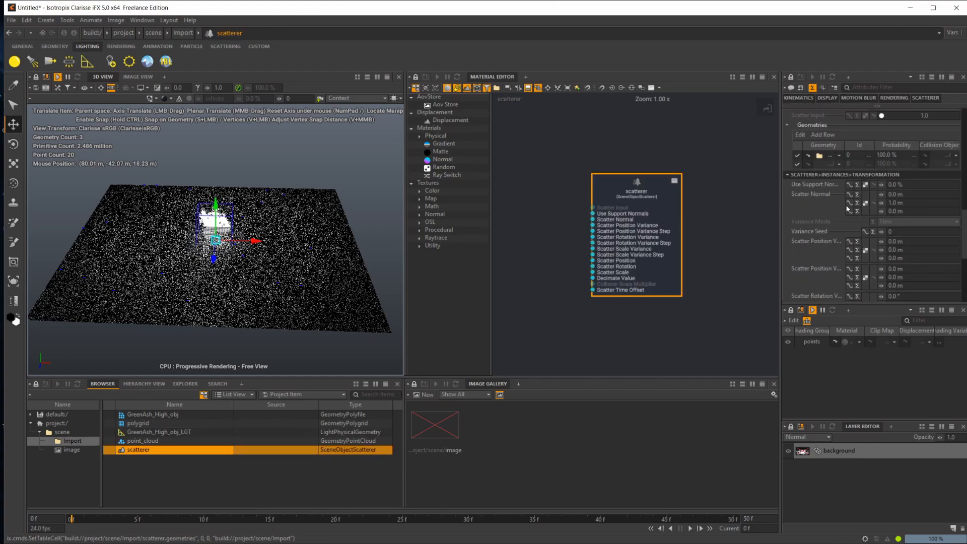
{"action": "left_click", "coordinate": [839, 210]}
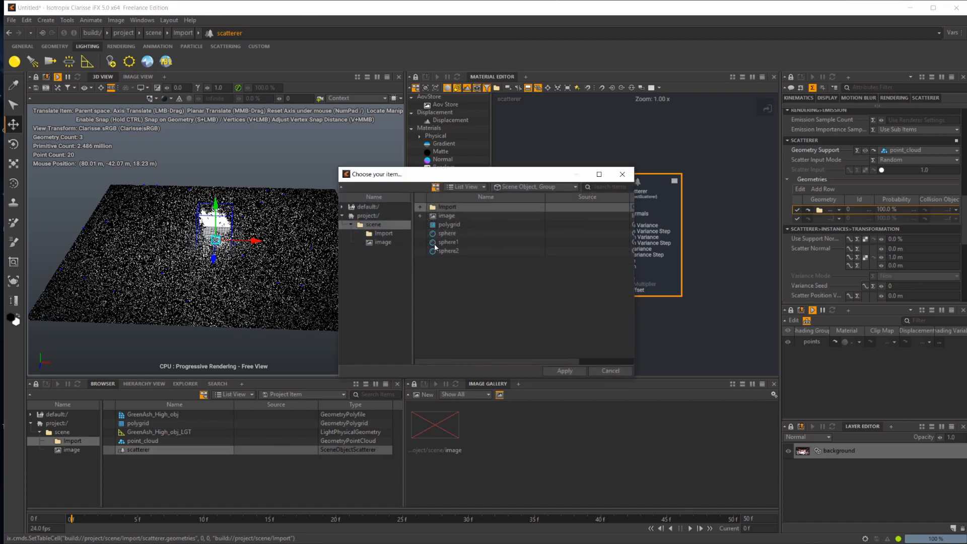
{"action": "double_click", "coordinate": [450, 208]}
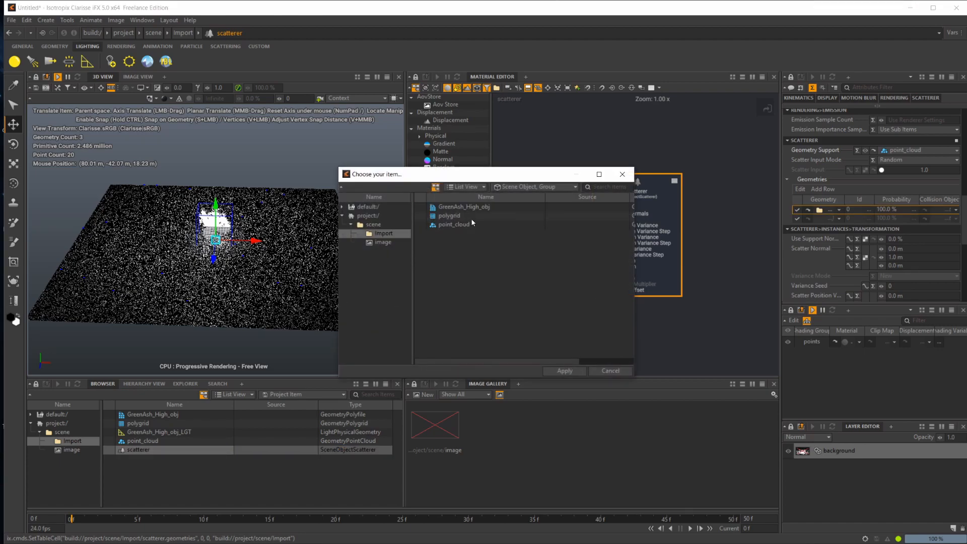
{"action": "left_click", "coordinate": [472, 207]}
{"action": "left_click", "coordinate": [564, 370]}
- Create a physical geometry light from the scatterer and view the scattered trees up close in the 3D View
{"action": "left_click", "coordinate": [158, 450]}
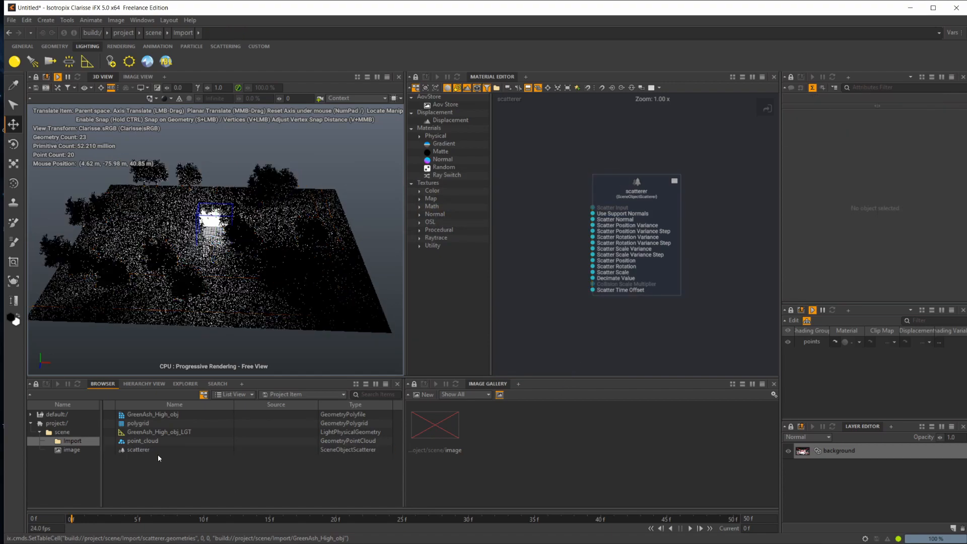
{"action": "left_click", "coordinate": [89, 62]}
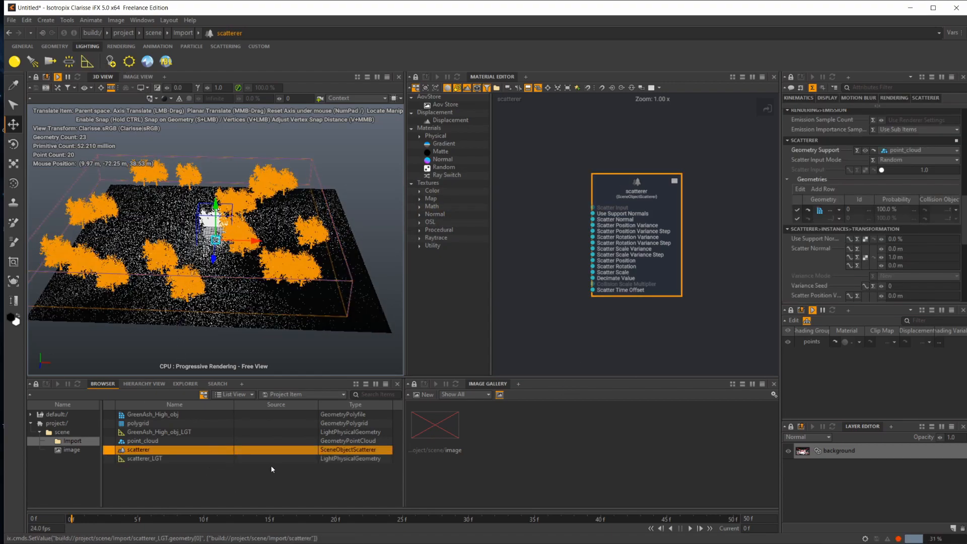
{"action": "left_click", "coordinate": [188, 482]}
{"action": "left_click_drag", "start_coordinate": [275, 276], "coordinate": [304, 290], "text": "alt"}
{"action": "right_click_drag", "start_coordinate": [305, 290], "coordinate": [212, 290], "text": "alt"}
{"action": "mouse_move", "coordinate": [212, 289]}
{"action": "left_mouse_down", "text": "alt"}
{"action": "mouse_move", "coordinate": [247, 255]}
{"action": "mouse_move", "coordinate": [212, 275]}
{"action": "left_mouse_up", "text": "alt"}
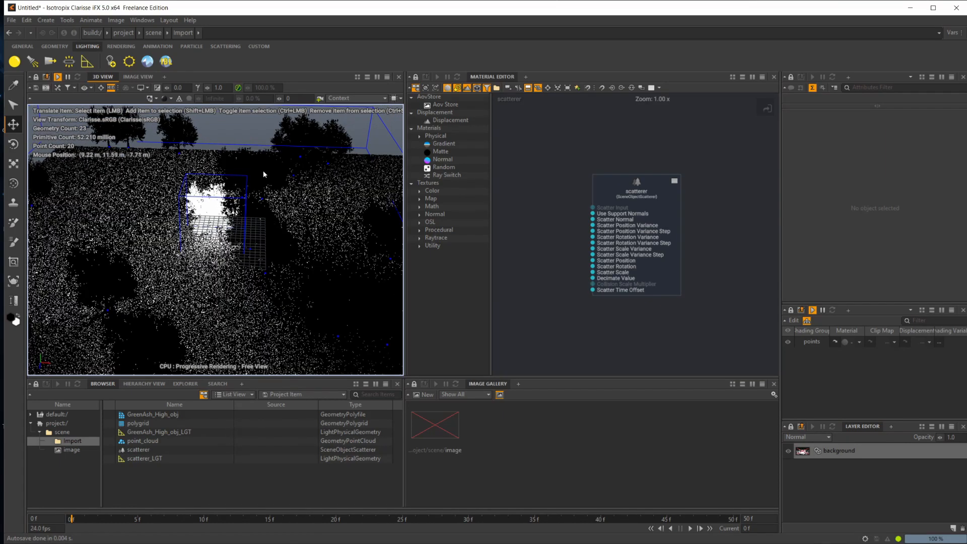
{"action": "left_click", "coordinate": [208, 263]}
- Delete the scatterer_LGT physical geometry light
{"action": "left_click", "coordinate": [162, 475]}
{"action": "left_click", "coordinate": [161, 459]}
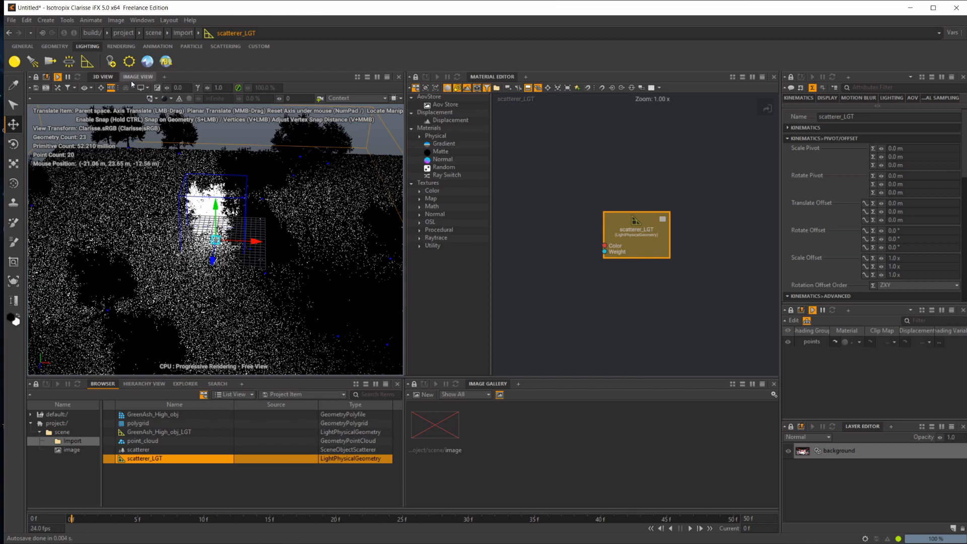
{"action": "left_click", "coordinate": [174, 464]}
{"action": "left_click", "coordinate": [167, 457]}
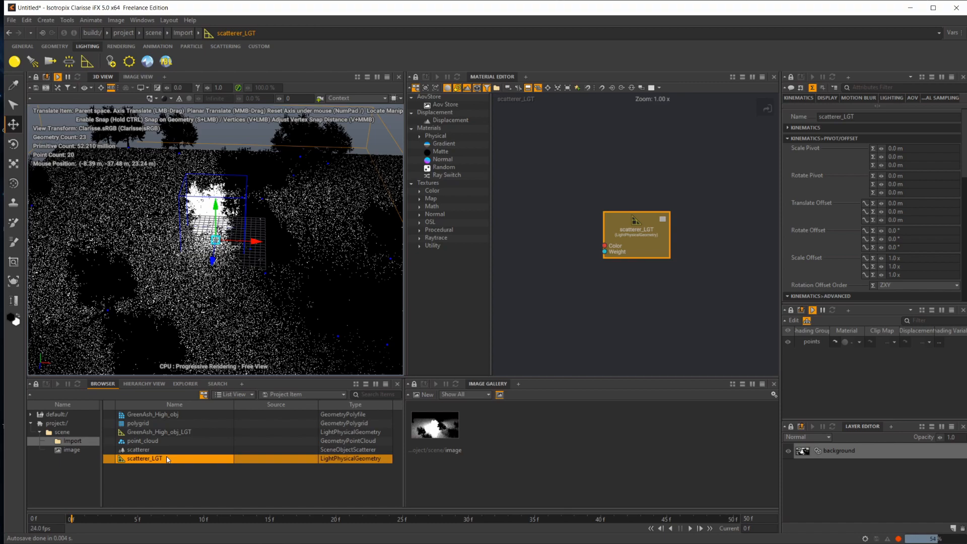
{"action": "key", "text": "Delete"}
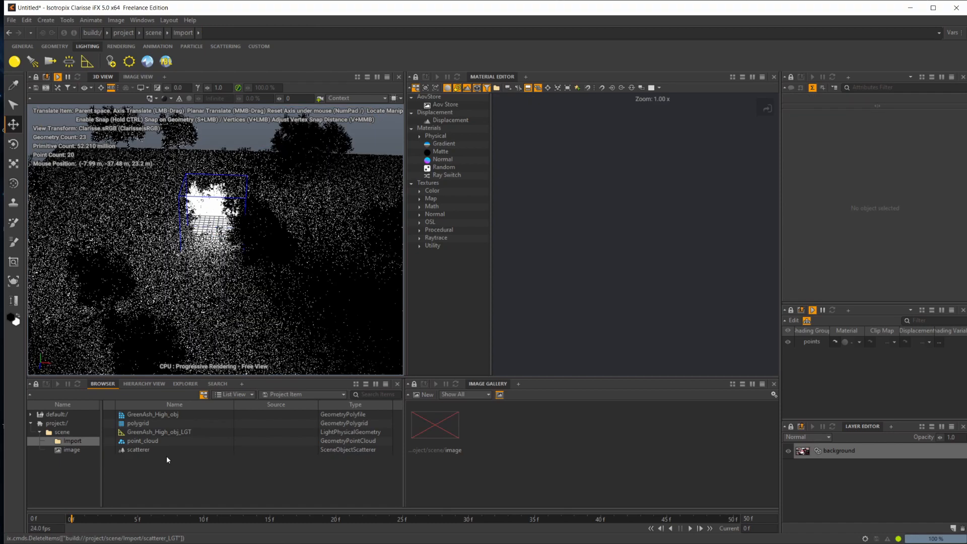
- Delete the scatterer and point_cloud items from the Import context
{"action": "left_click", "coordinate": [175, 433]}
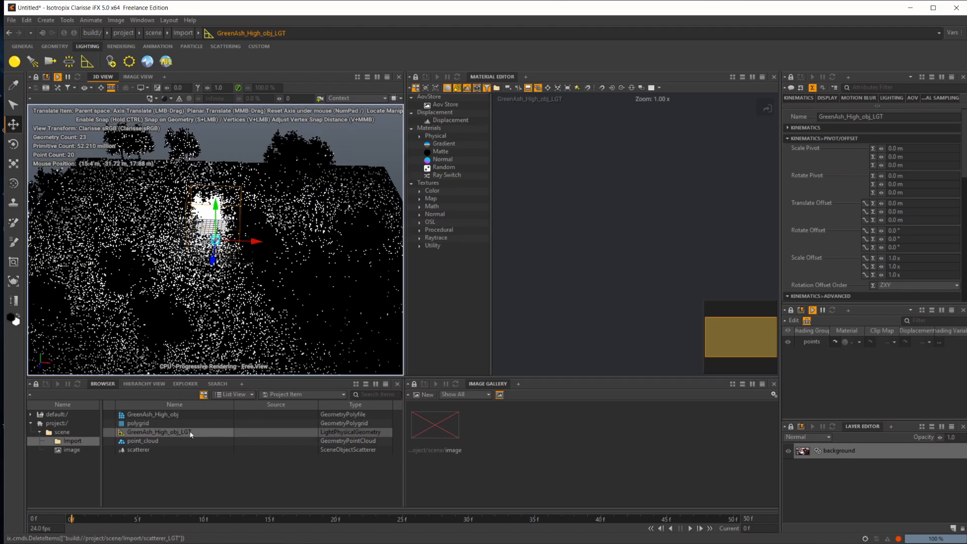
{"action": "left_click", "coordinate": [152, 449]}
{"action": "left_click", "coordinate": [153, 441], "text": "shift"}
{"action": "key", "text": "Delete"}
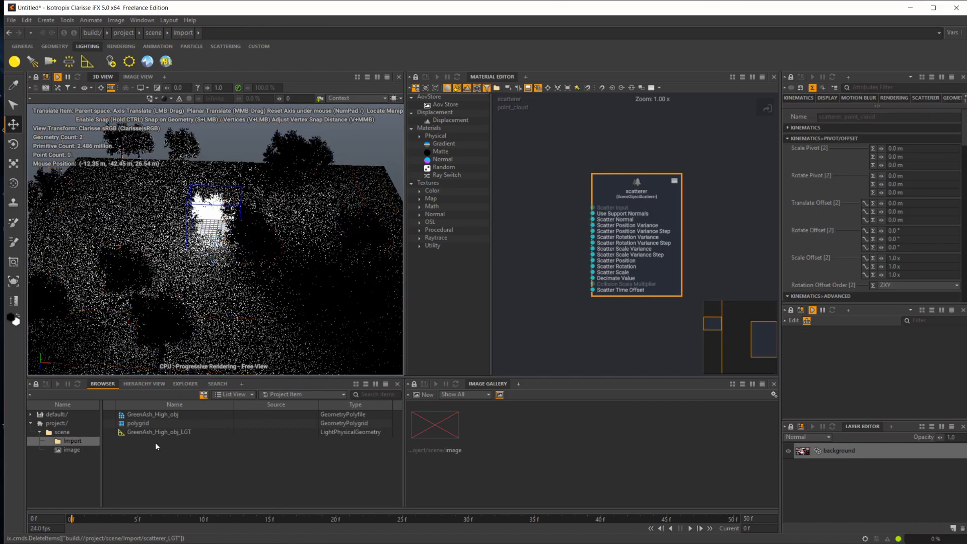
{"action": "scroll", "coordinate": [255, 234], "scroll_direction": "up", "scroll_amount": 8}
{"action": "left_click_drag", "start_coordinate": [241, 294], "coordinate": [261, 273], "text": "alt"}
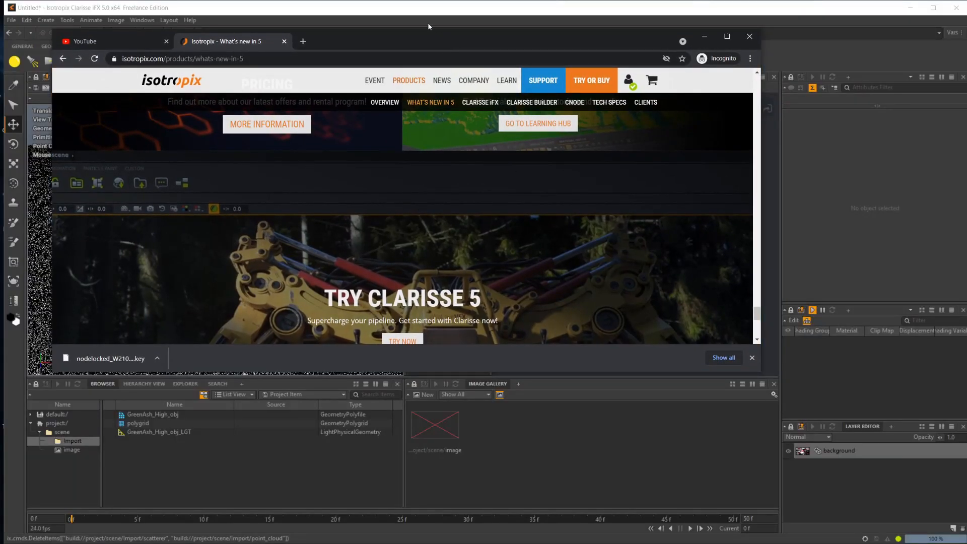
- Switch to the browser, maximize its window and return to the introduction of Isotropix's What's New in 5 page
{"action": "left_click_drag", "start_coordinate": [400, 48], "coordinate": [437, 0]}
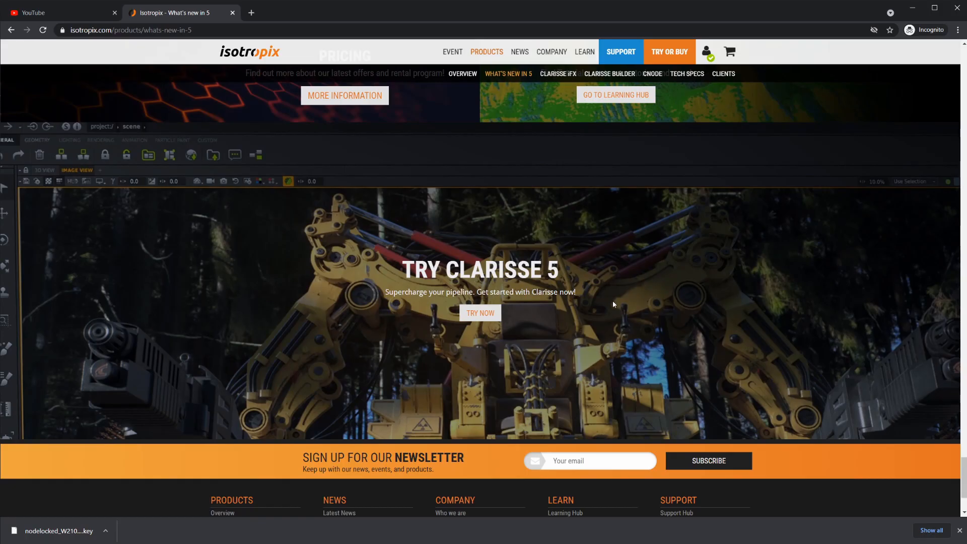
{"action": "scroll", "coordinate": [628, 323], "scroll_direction": "up", "scroll_amount": 20}
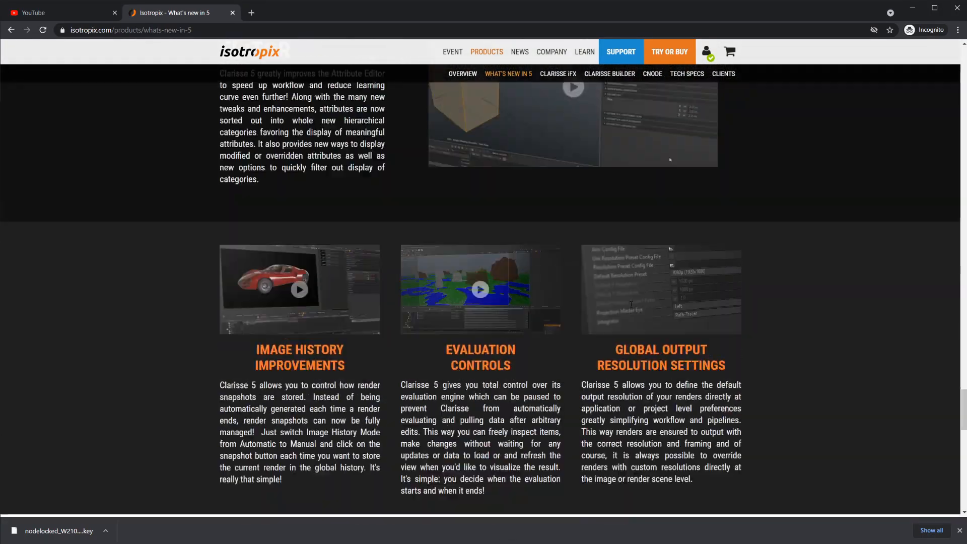
{"action": "scroll", "coordinate": [631, 305], "scroll_direction": "up", "scroll_amount": 20}
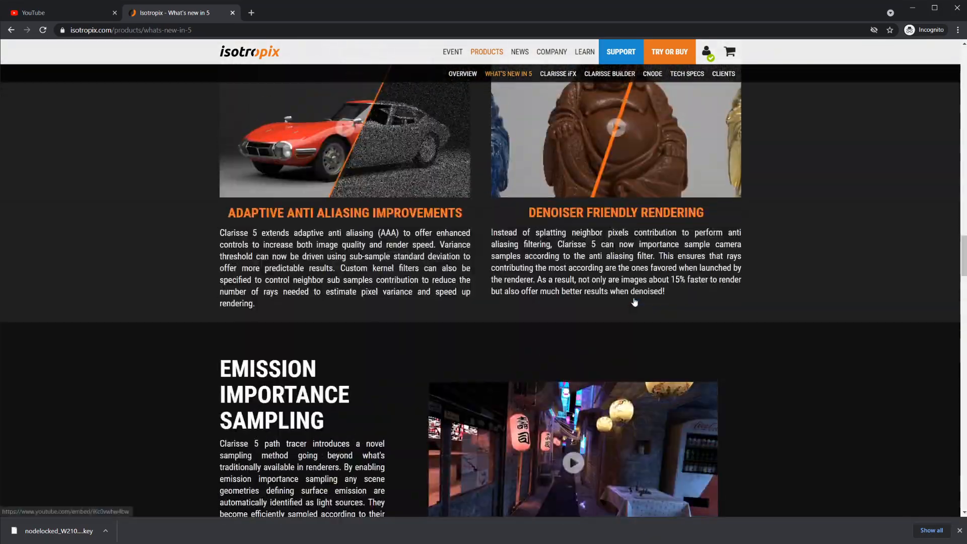
{"action": "scroll", "coordinate": [635, 301], "scroll_direction": "up", "scroll_amount": 20}
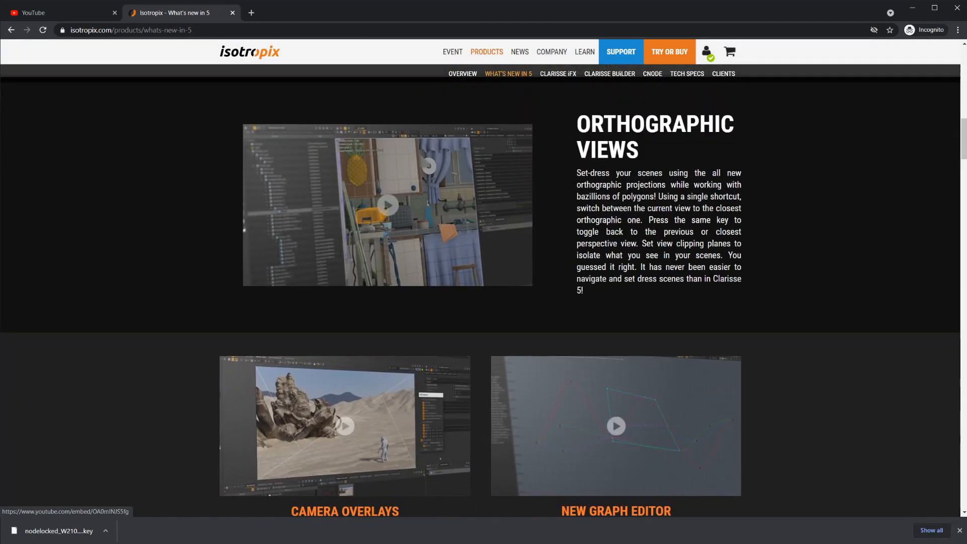
{"action": "scroll", "coordinate": [643, 142], "scroll_direction": "up", "scroll_amount": 4}
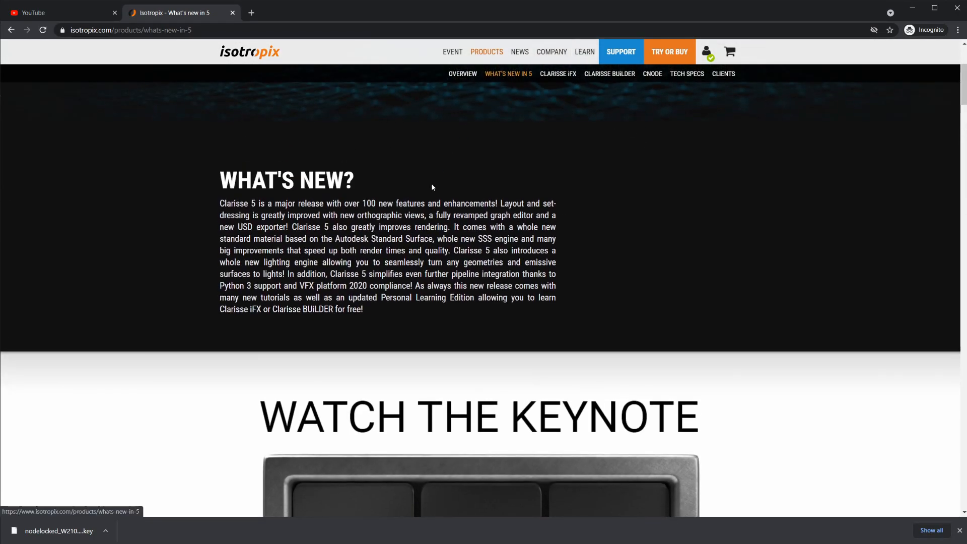
- Review the page's keynote, Orthographic Views, Camera Overlays, New Graph Editor and New USD Exporter sections
{"action": "scroll", "coordinate": [537, 337], "scroll_direction": "down", "scroll_amount": 3}
{"action": "scroll", "coordinate": [570, 276], "scroll_direction": "down", "scroll_amount": 4}
{"action": "scroll", "coordinate": [503, 218], "scroll_direction": "up", "scroll_amount": 2}
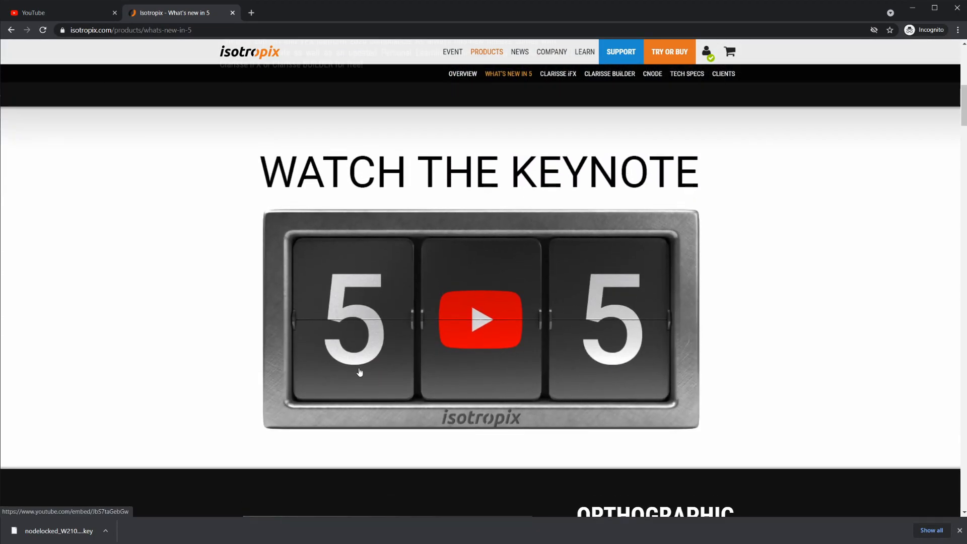
{"action": "scroll", "coordinate": [690, 412], "scroll_direction": "down", "scroll_amount": 4}
{"action": "scroll", "coordinate": [554, 244], "scroll_direction": "down", "scroll_amount": 7}
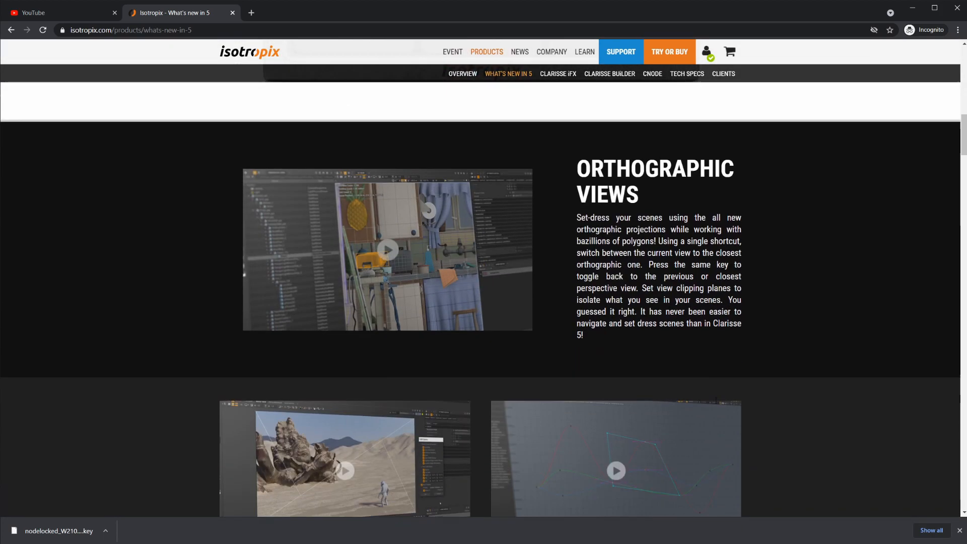
{"action": "scroll", "coordinate": [633, 210], "scroll_direction": "up", "scroll_amount": 1}
{"action": "scroll", "coordinate": [650, 238], "scroll_direction": "down", "scroll_amount": 2}
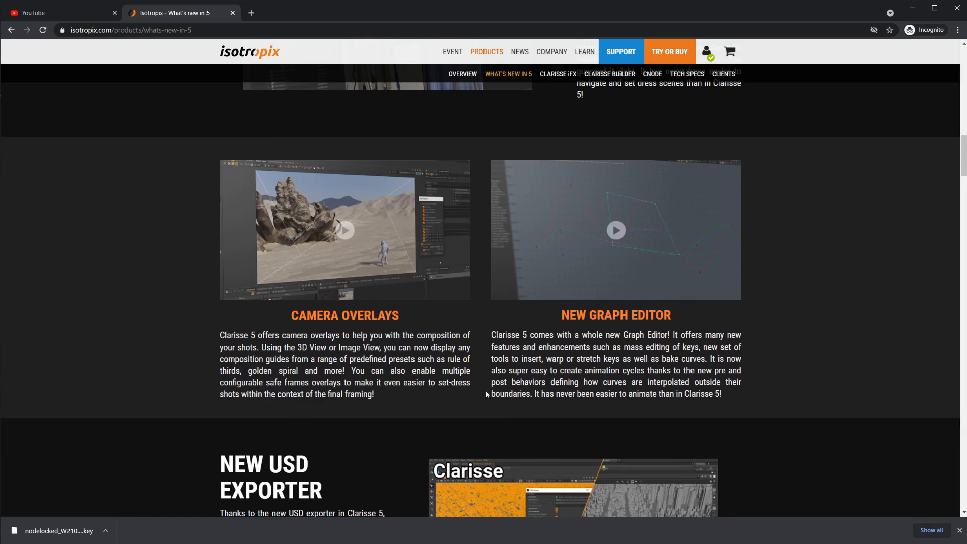
{"action": "scroll", "coordinate": [395, 201], "scroll_direction": "down", "scroll_amount": 3}
{"action": "scroll", "coordinate": [395, 183], "scroll_direction": "up", "scroll_amount": 1}
{"action": "scroll", "coordinate": [373, 376], "scroll_direction": "down", "scroll_amount": 1}
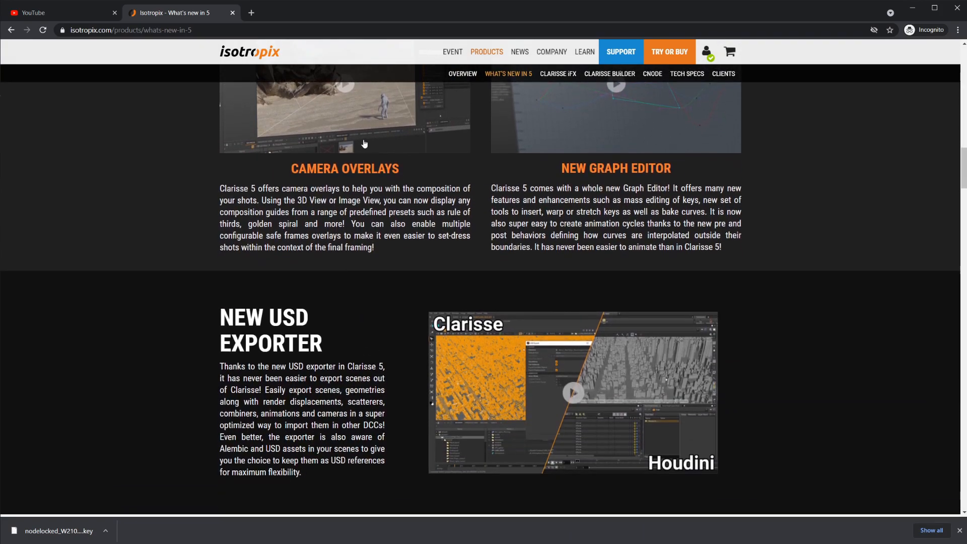
{"action": "scroll", "coordinate": [377, 388], "scroll_direction": "up", "scroll_amount": 1}
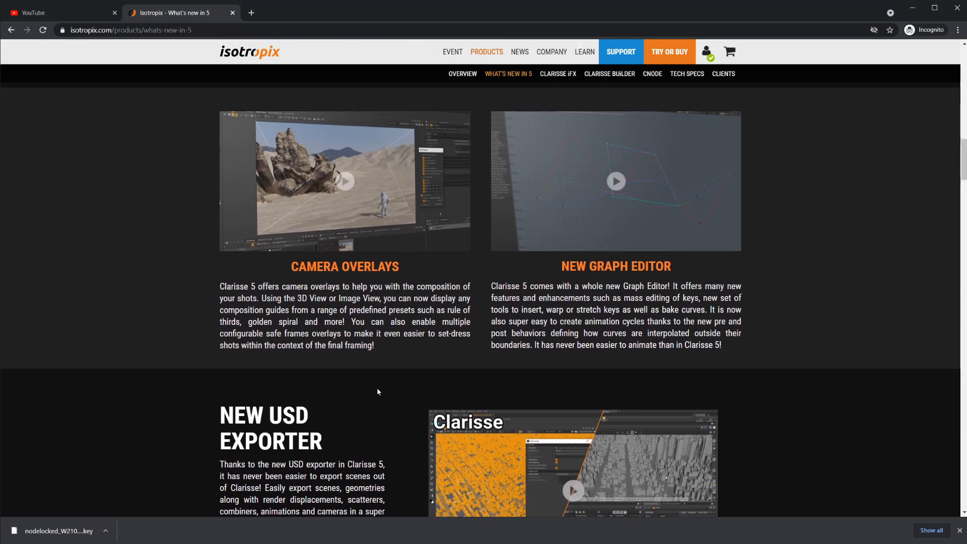
- Review the New USD Exporter, USD Variants and Purposes, and Improved Global Variables sections of the What's New in 5 page
{"action": "scroll", "coordinate": [376, 388], "scroll_direction": "down", "scroll_amount": 2}
{"action": "scroll", "coordinate": [388, 405], "scroll_direction": "down", "scroll_amount": 2}
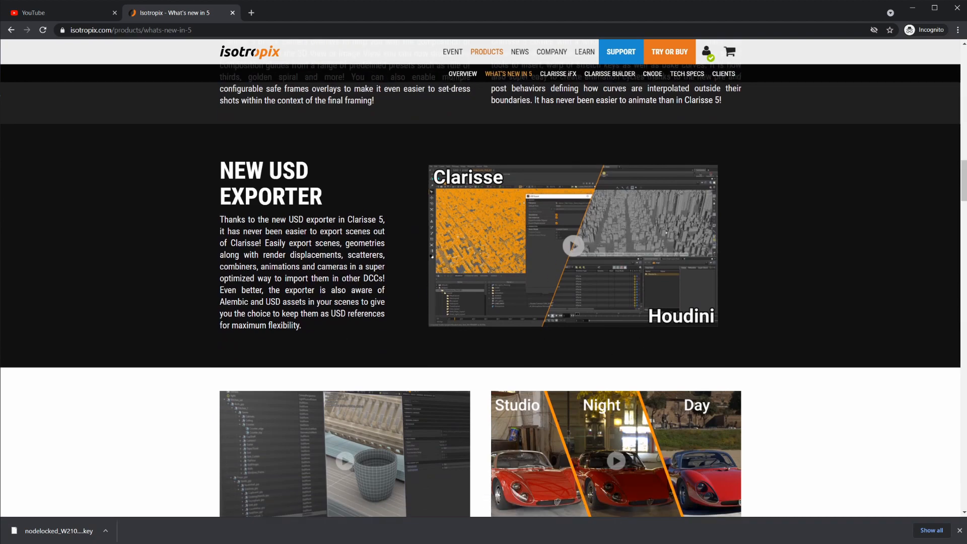
{"action": "scroll", "coordinate": [426, 309], "scroll_direction": "down", "scroll_amount": 5}
{"action": "scroll", "coordinate": [615, 125], "scroll_direction": "up", "scroll_amount": 3}
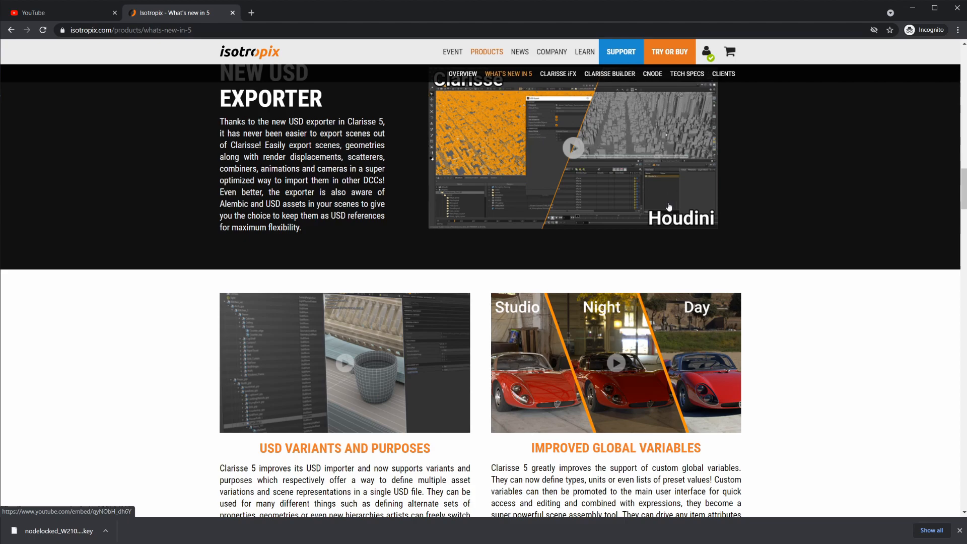
{"action": "scroll", "coordinate": [323, 245], "scroll_direction": "up", "scroll_amount": 1}
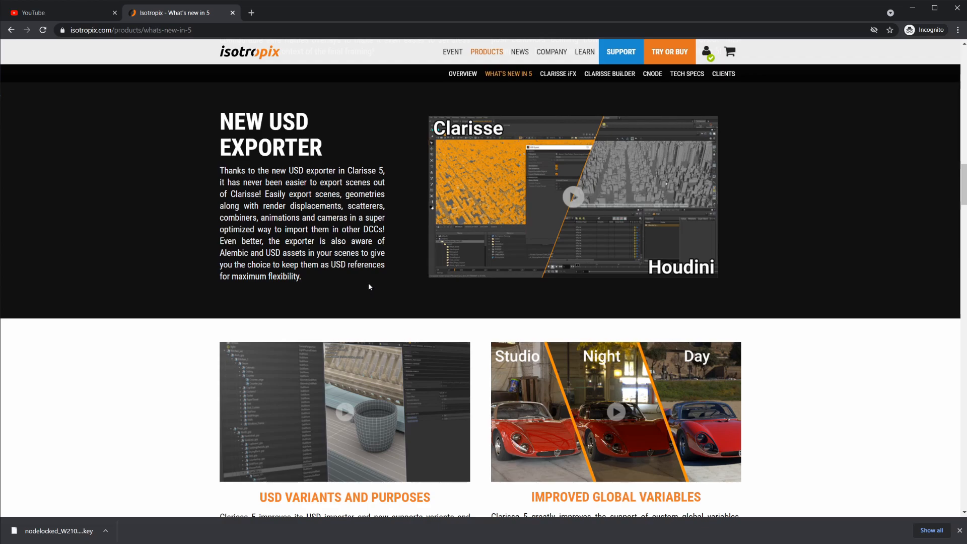
{"action": "scroll", "coordinate": [368, 286], "scroll_direction": "down", "scroll_amount": 3}
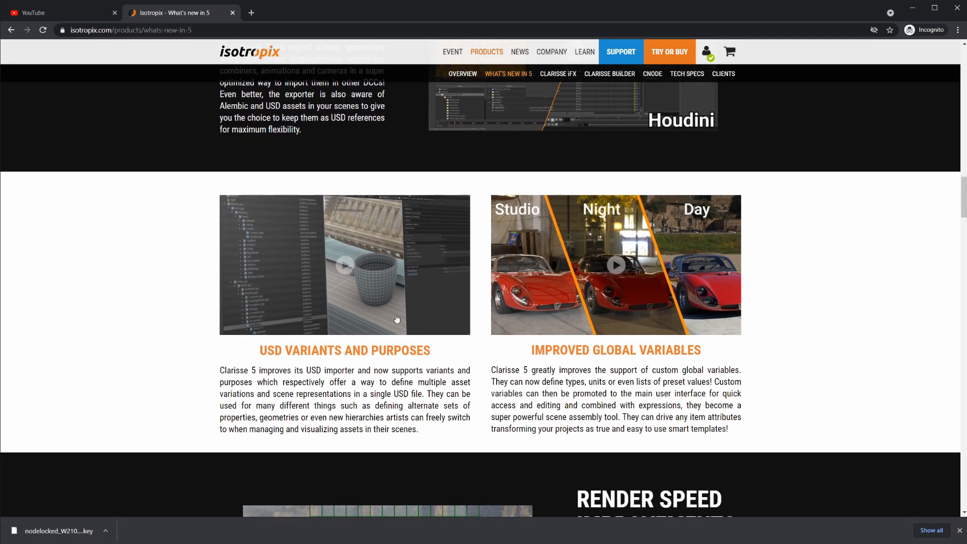
{"action": "scroll", "coordinate": [396, 317], "scroll_direction": "up", "scroll_amount": 3}
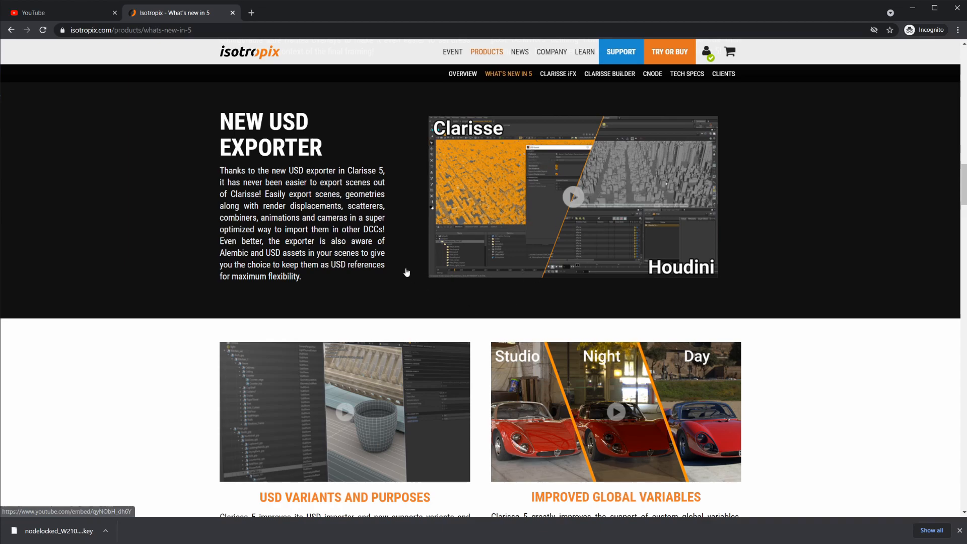
{"action": "scroll", "coordinate": [393, 309], "scroll_direction": "down", "scroll_amount": 3}
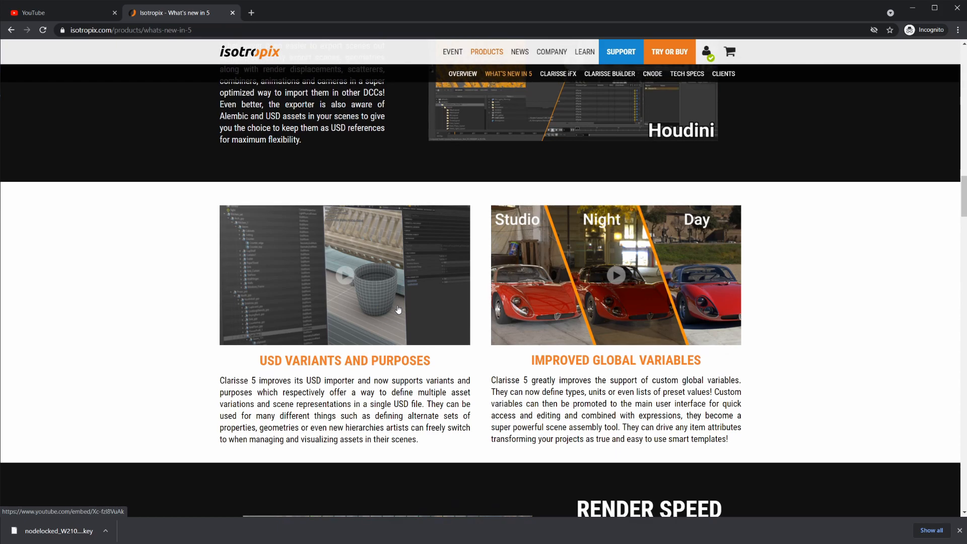
{"action": "scroll", "coordinate": [418, 324], "scroll_direction": "up", "scroll_amount": 4}
{"action": "scroll", "coordinate": [579, 334], "scroll_direction": "down", "scroll_amount": 4}
{"action": "scroll", "coordinate": [449, 272], "scroll_direction": "down", "scroll_amount": 3}
{"action": "scroll", "coordinate": [370, 253], "scroll_direction": "up", "scroll_amount": 2}
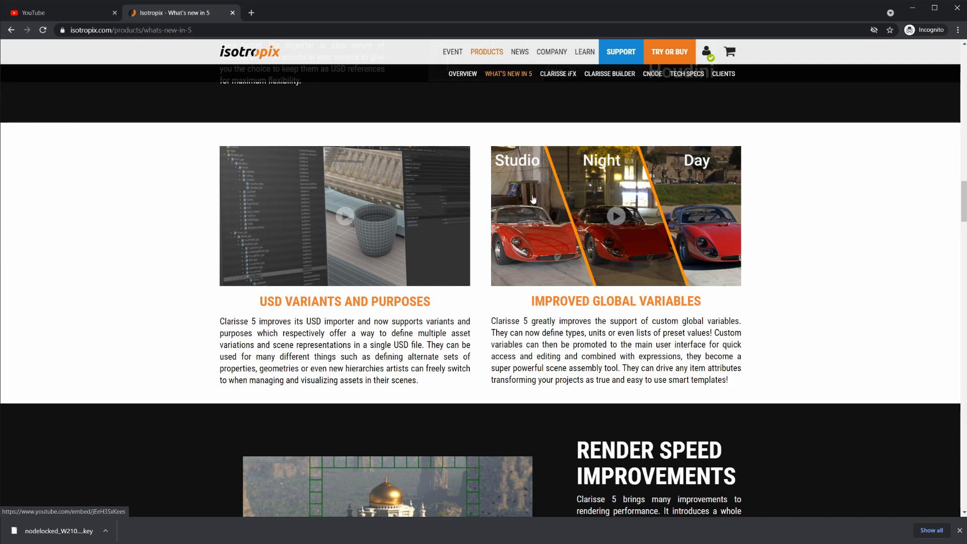
- Review the Render Speed Improvements, Adaptive Anti Aliasing Improvements and Denoiser Friendly Rendering sections, dismissing the downloads bar
{"action": "scroll", "coordinate": [627, 237], "scroll_direction": "down", "scroll_amount": 6}
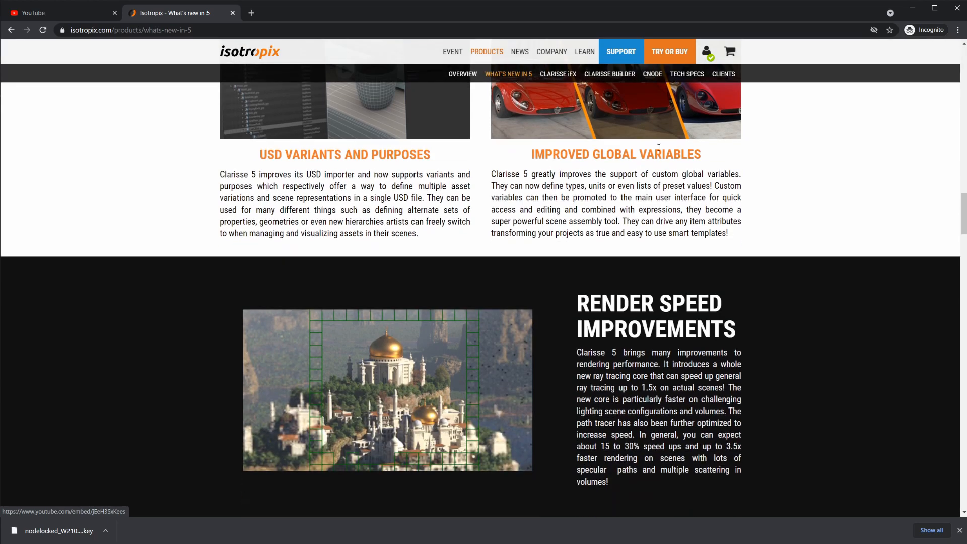
{"action": "scroll", "coordinate": [574, 269], "scroll_direction": "down", "scroll_amount": 3}
{"action": "scroll", "coordinate": [575, 269], "scroll_direction": "up", "scroll_amount": 3}
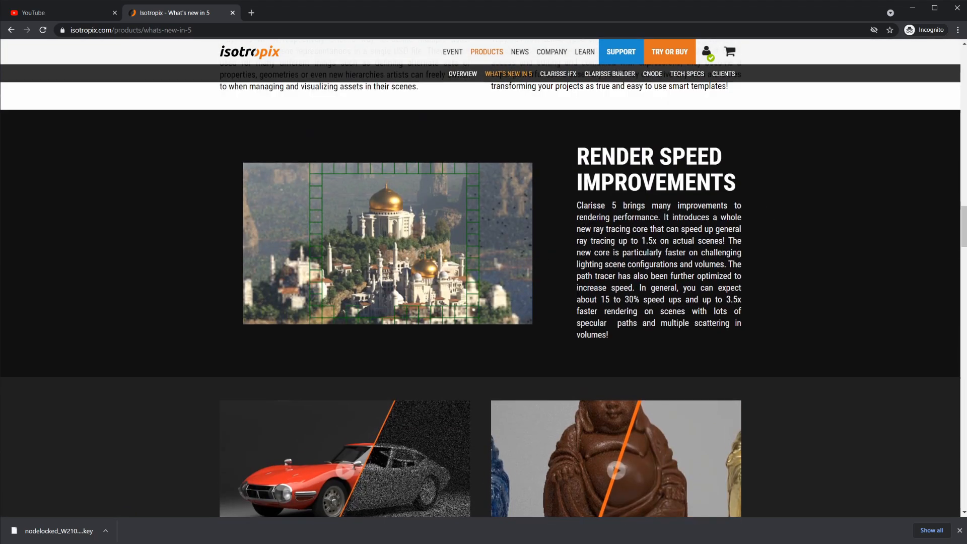
{"action": "scroll", "coordinate": [380, 228], "scroll_direction": "down", "scroll_amount": 5}
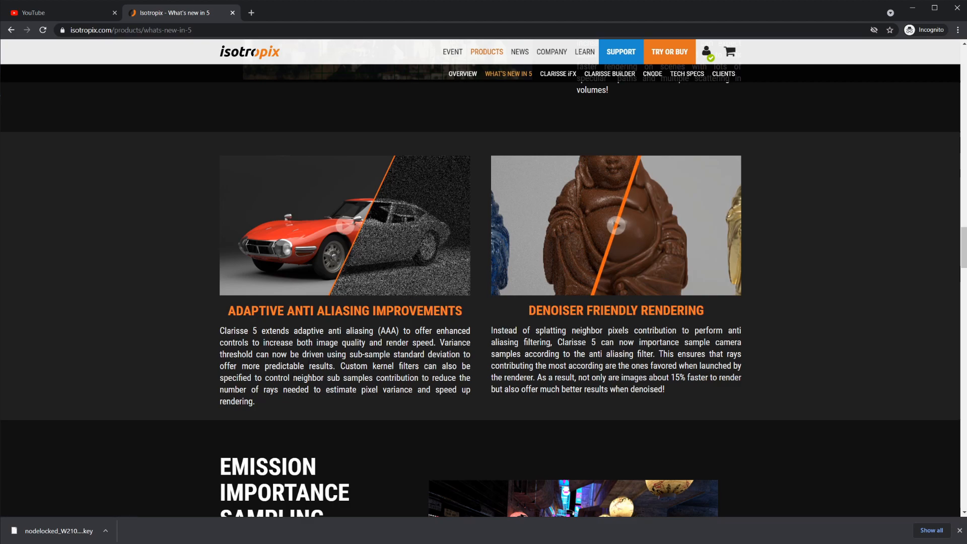
{"action": "left_click", "coordinate": [959, 531]}
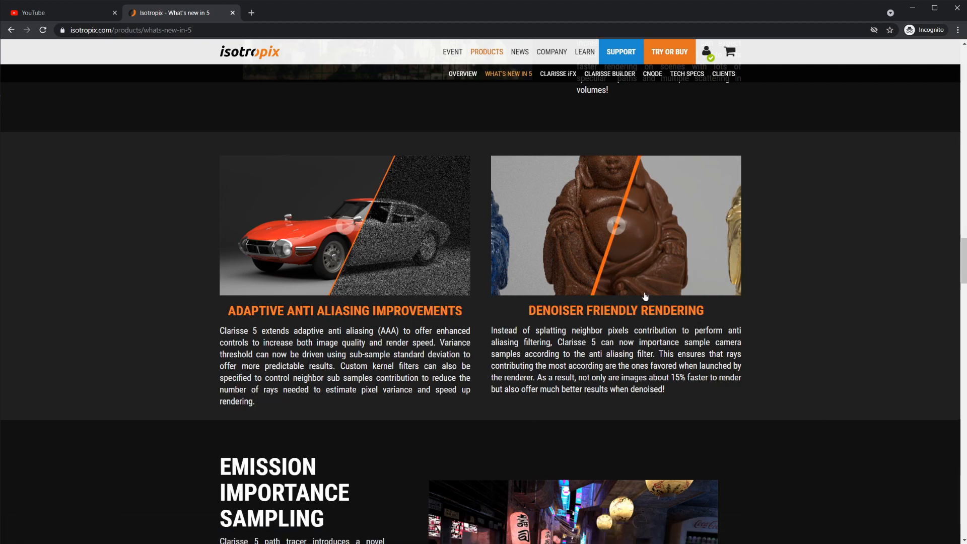
{"action": "scroll", "coordinate": [587, 296], "scroll_direction": "down", "scroll_amount": 1}
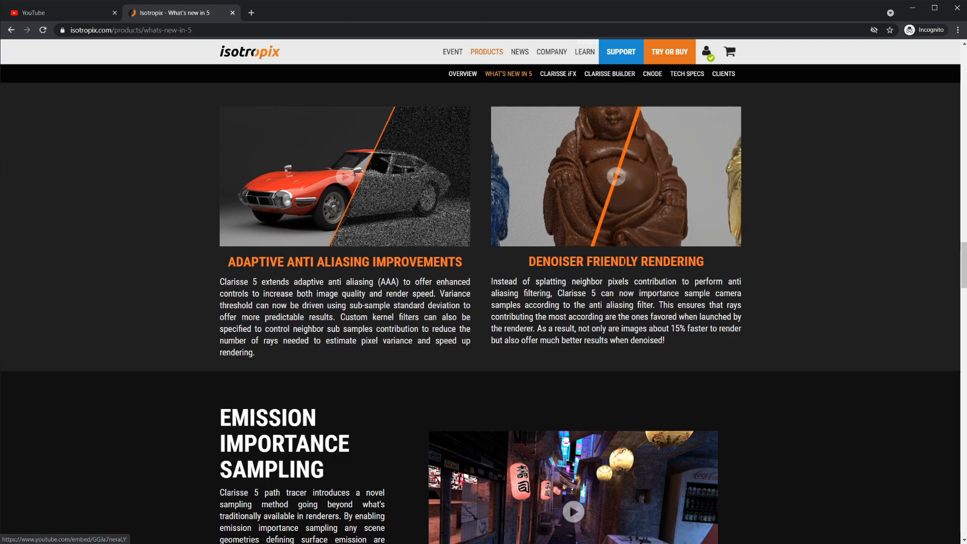
{"action": "scroll", "coordinate": [623, 262], "scroll_direction": "up", "scroll_amount": 1}
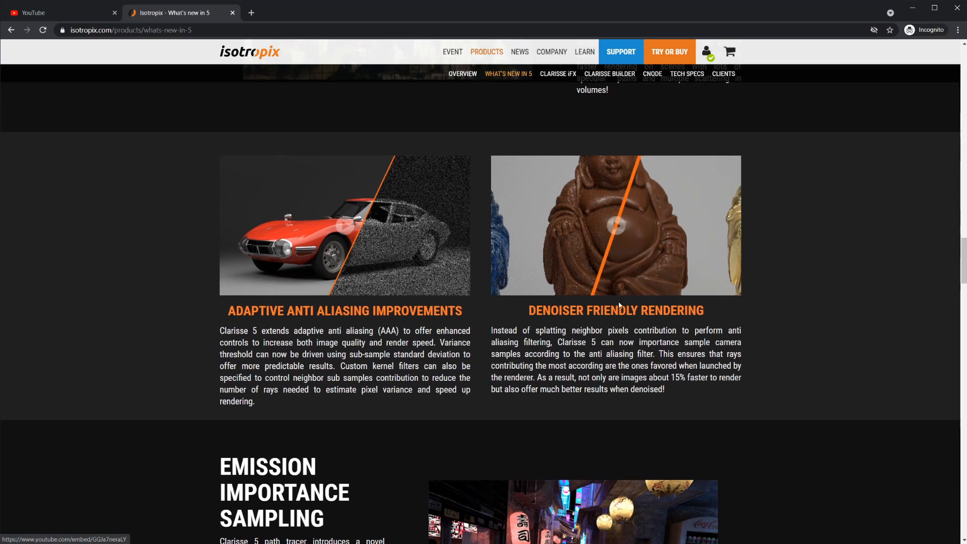
{"action": "scroll", "coordinate": [587, 219], "scroll_direction": "down", "scroll_amount": 2}
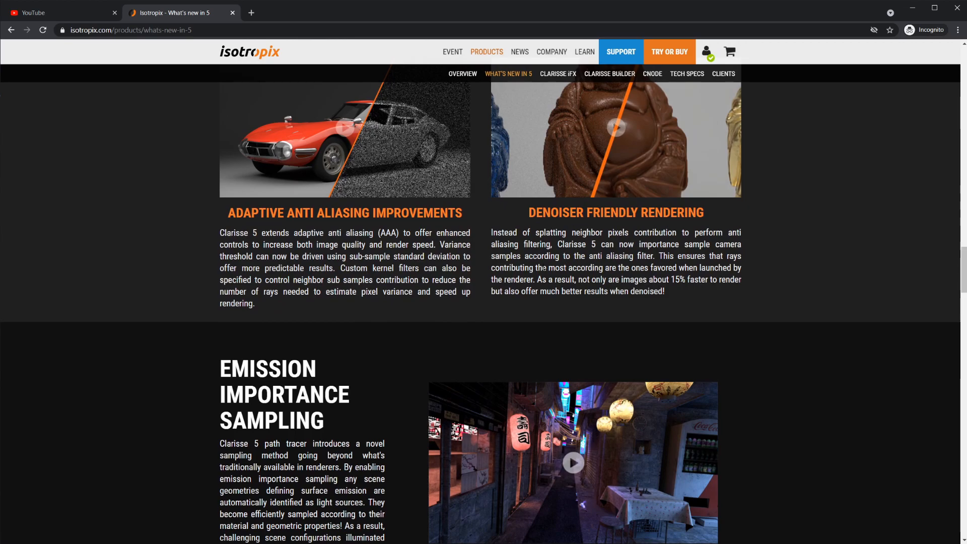
- Review the Emission Importance Sampling, Geometry Lights and More Light Improvements sections
{"action": "scroll", "coordinate": [479, 283], "scroll_direction": "down", "scroll_amount": 3}
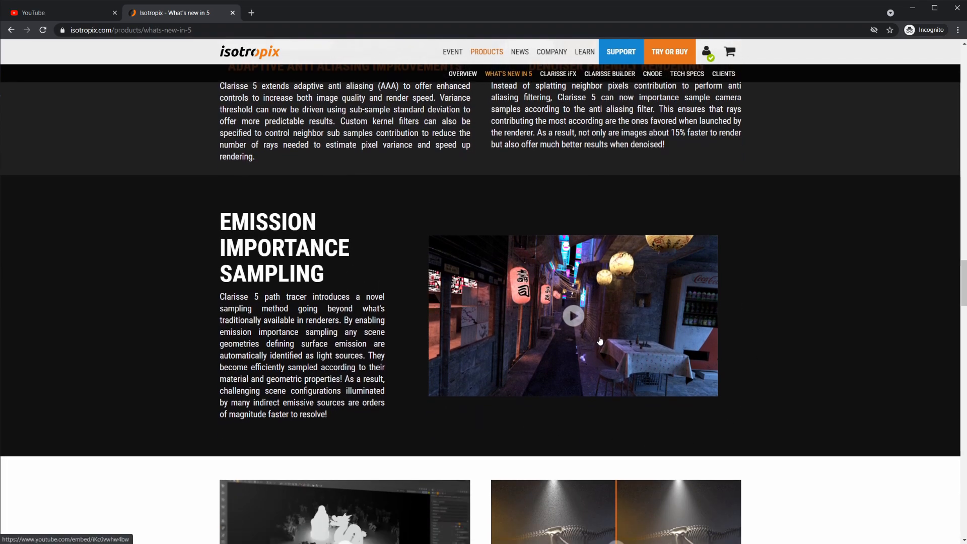
{"action": "scroll", "coordinate": [599, 341], "scroll_direction": "down", "scroll_amount": 3}
{"action": "scroll", "coordinate": [456, 234], "scroll_direction": "up", "scroll_amount": 1}
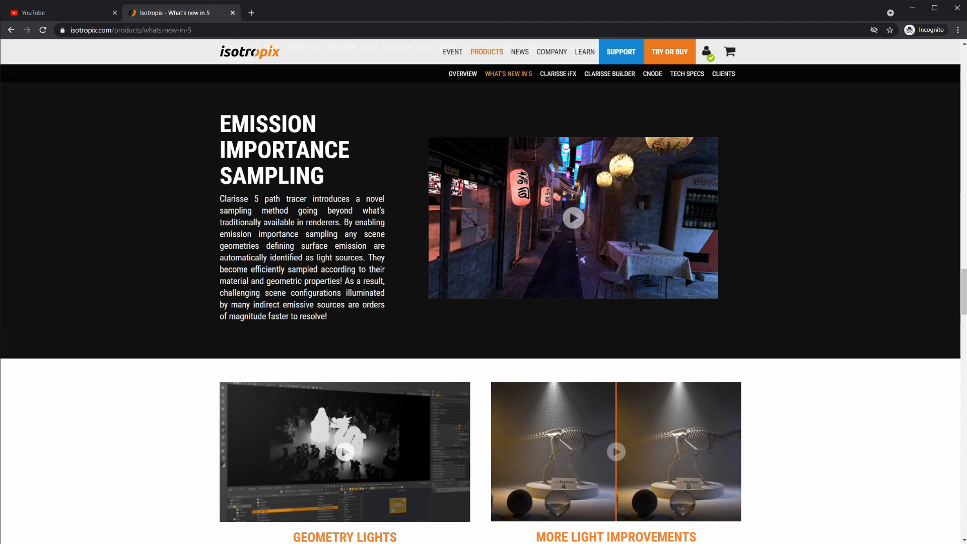
{"action": "scroll", "coordinate": [438, 272], "scroll_direction": "down", "scroll_amount": 2}
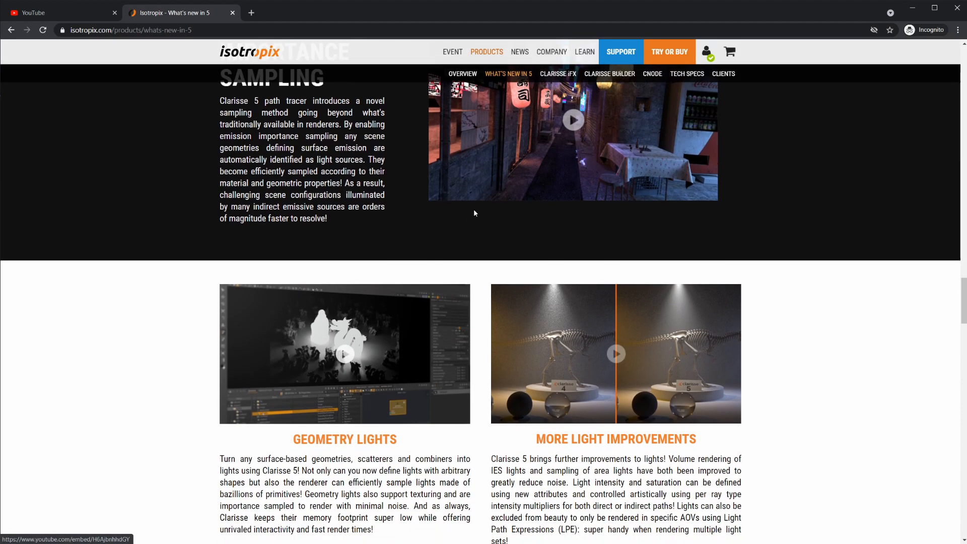
{"action": "scroll", "coordinate": [476, 300], "scroll_direction": "down", "scroll_amount": 1}
{"action": "scroll", "coordinate": [476, 300], "scroll_direction": "down", "scroll_amount": 1}
{"action": "scroll", "coordinate": [361, 218], "scroll_direction": "down", "scroll_amount": 3}
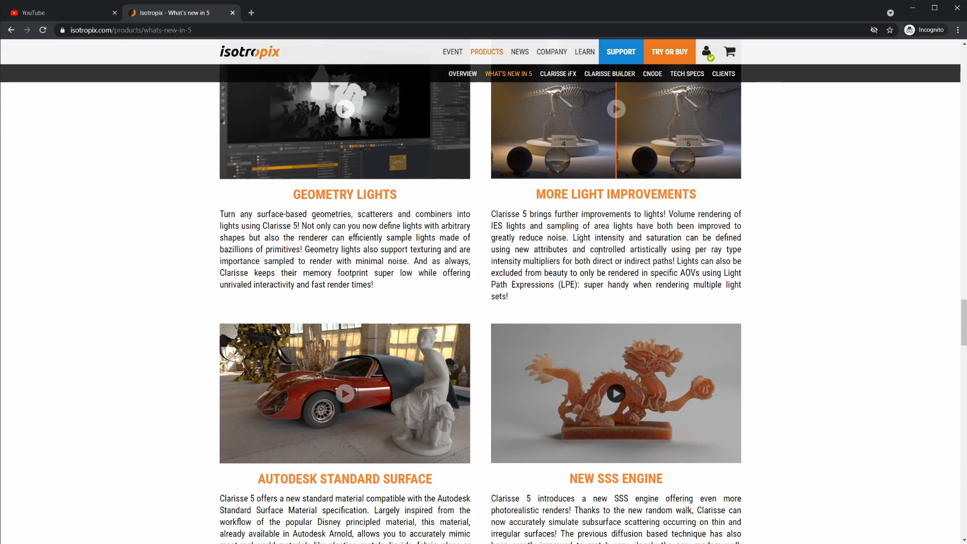
{"action": "scroll", "coordinate": [593, 247], "scroll_direction": "up", "scroll_amount": 1}
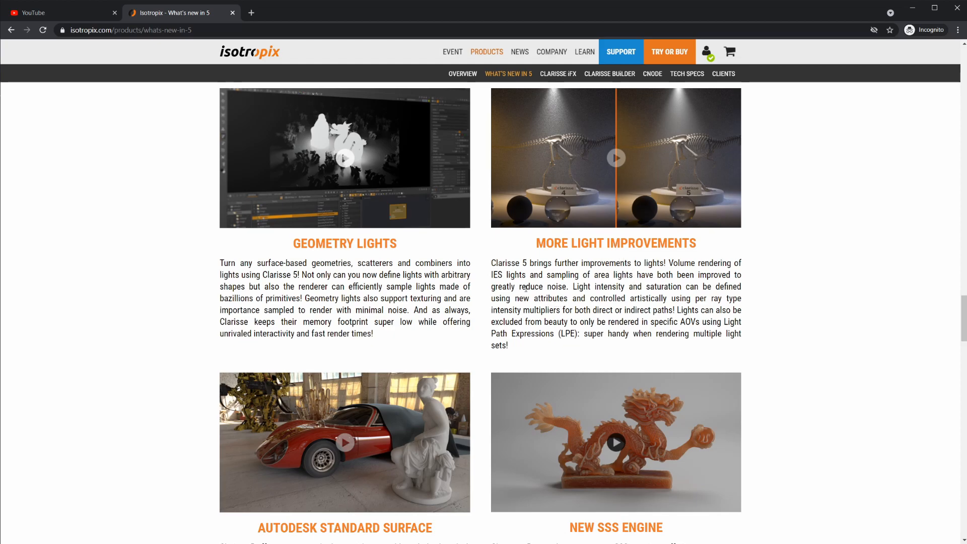
{"action": "scroll", "coordinate": [443, 280], "scroll_direction": "down", "scroll_amount": 5}
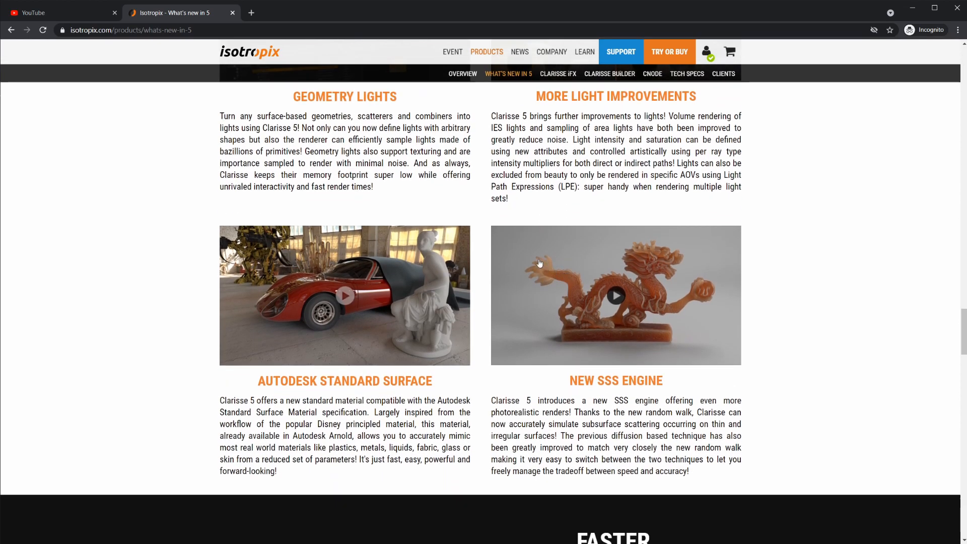
{"action": "scroll", "coordinate": [443, 280], "scroll_direction": "up", "scroll_amount": 6}
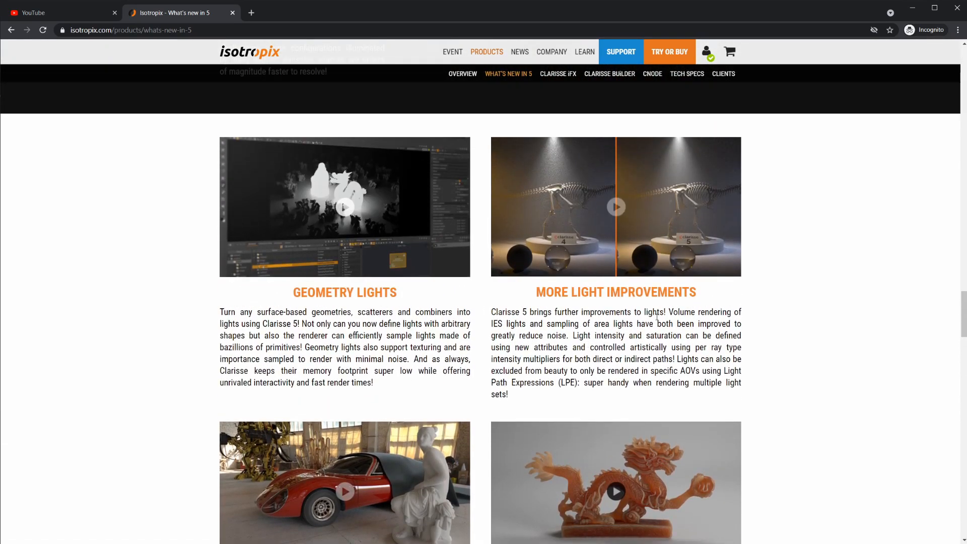
{"action": "scroll", "coordinate": [638, 334], "scroll_direction": "down", "scroll_amount": 4}
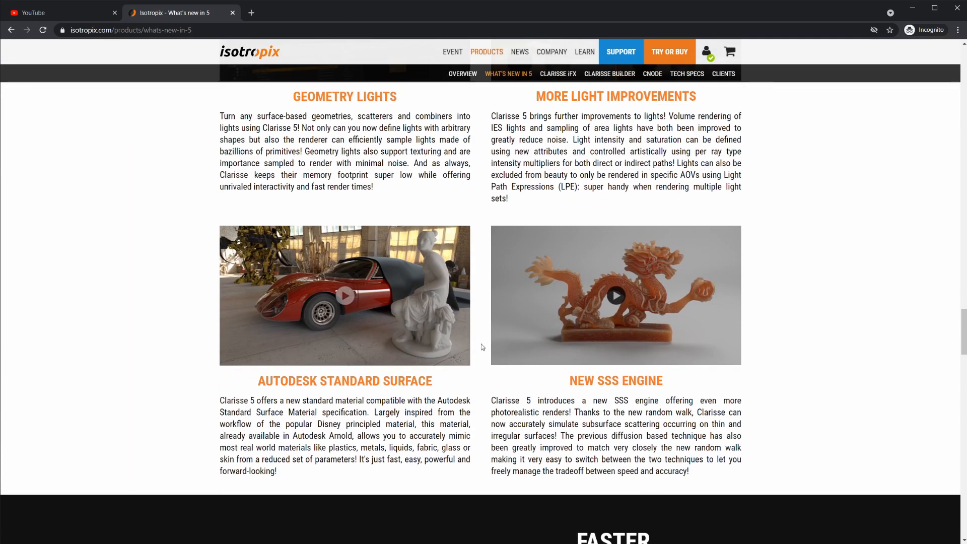
{"action": "scroll", "coordinate": [629, 318], "scroll_direction": "up", "scroll_amount": 3}
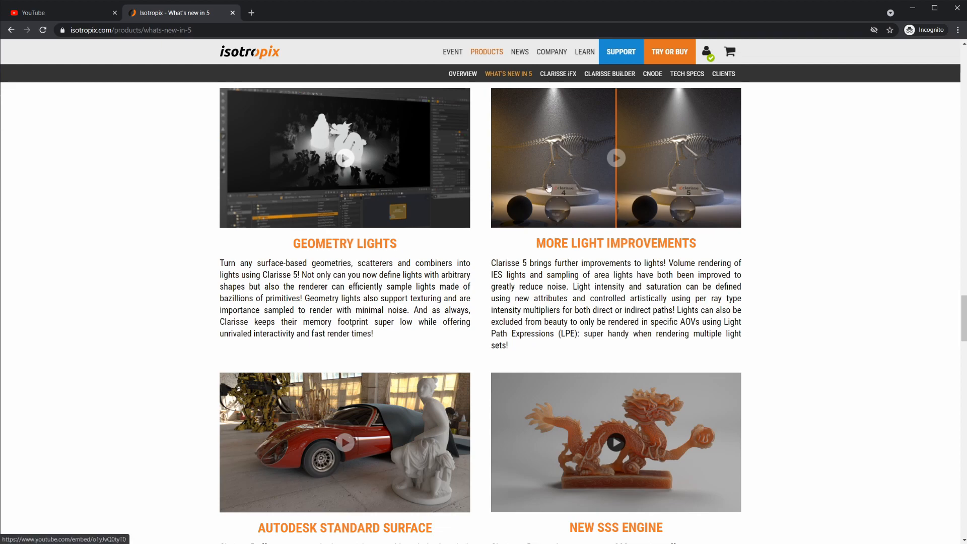
- Examine the Autodesk Standard Surface material and New SSS Engine sections
{"action": "scroll", "coordinate": [377, 357], "scroll_direction": "down", "scroll_amount": 3}
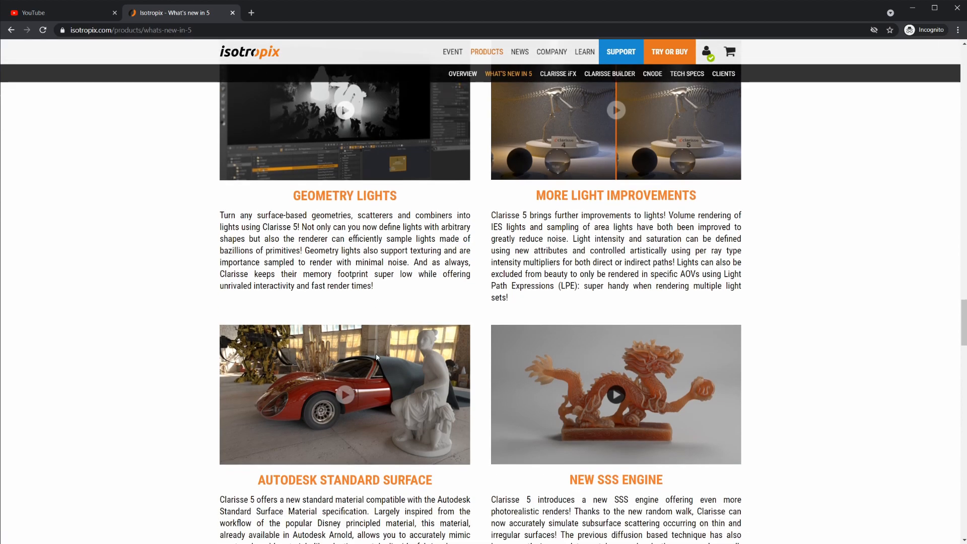
{"action": "scroll", "coordinate": [363, 355], "scroll_direction": "up", "scroll_amount": 2}
{"action": "scroll", "coordinate": [342, 353], "scroll_direction": "down", "scroll_amount": 1}
{"action": "scroll", "coordinate": [342, 352], "scroll_direction": "down", "scroll_amount": 1}
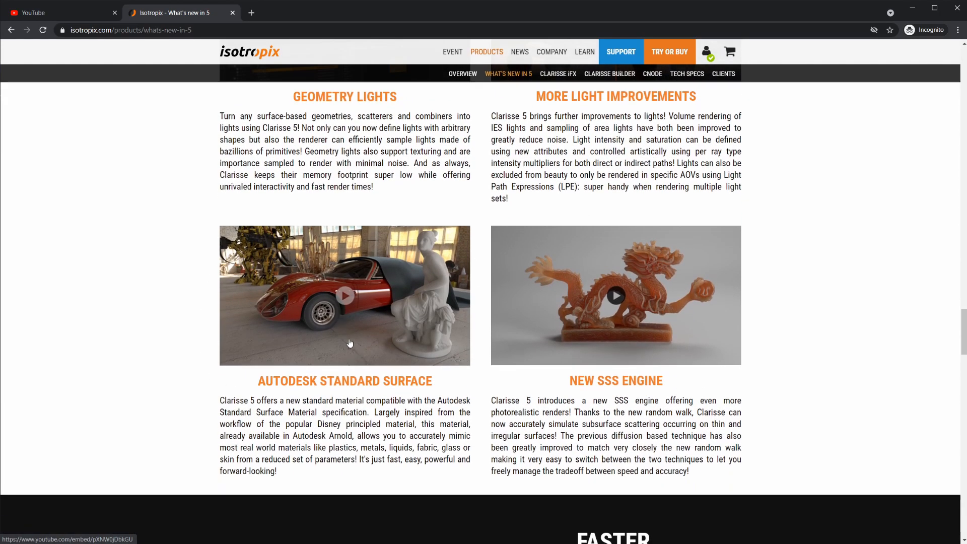
{"action": "scroll", "coordinate": [374, 321], "scroll_direction": "down", "scroll_amount": 1}
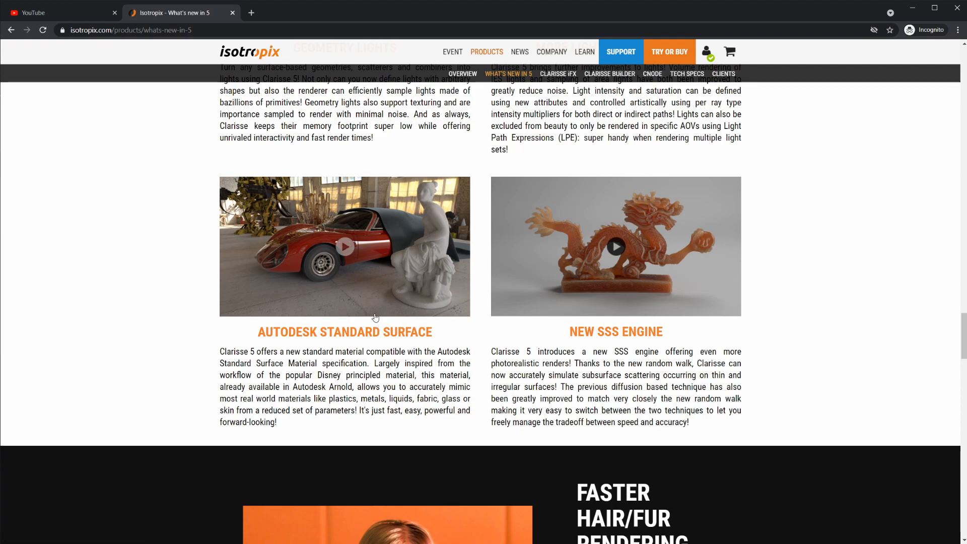
{"action": "scroll", "coordinate": [600, 312], "scroll_direction": "down", "scroll_amount": 3}
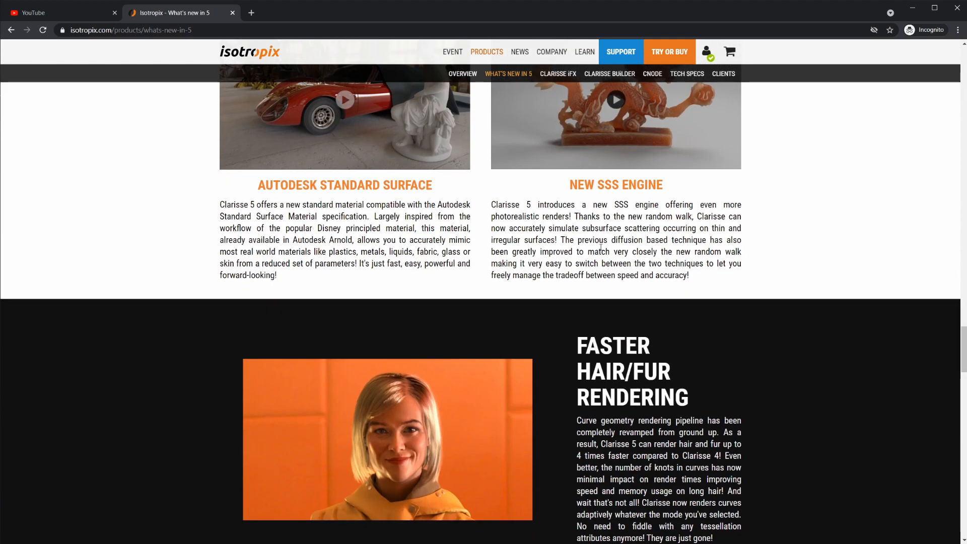
{"action": "scroll", "coordinate": [600, 247], "scroll_direction": "up", "scroll_amount": 2}
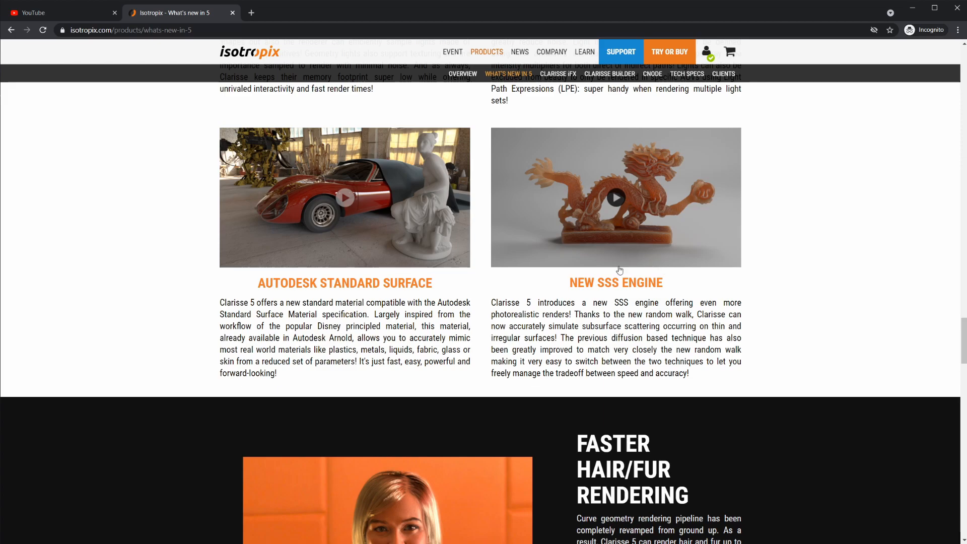
{"action": "scroll", "coordinate": [654, 281], "scroll_direction": "down", "scroll_amount": 2}
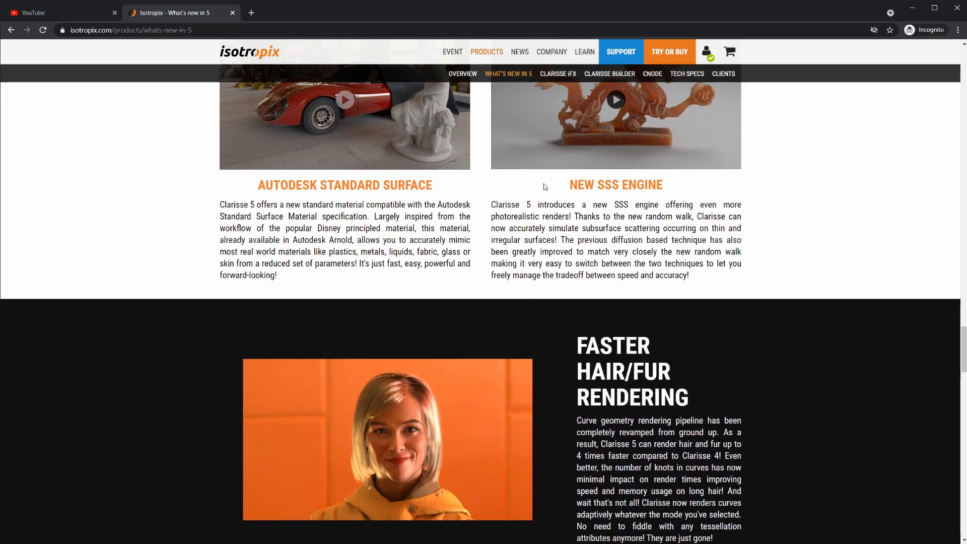
{"action": "scroll", "coordinate": [660, 209], "scroll_direction": "up", "scroll_amount": 2}
- Review the Faster Hair/Fur Rendering, Transmission Improvements, Custom LPE Constants and Enhanced Attribute Editor sections
{"action": "scroll", "coordinate": [586, 303], "scroll_direction": "down", "scroll_amount": 7}
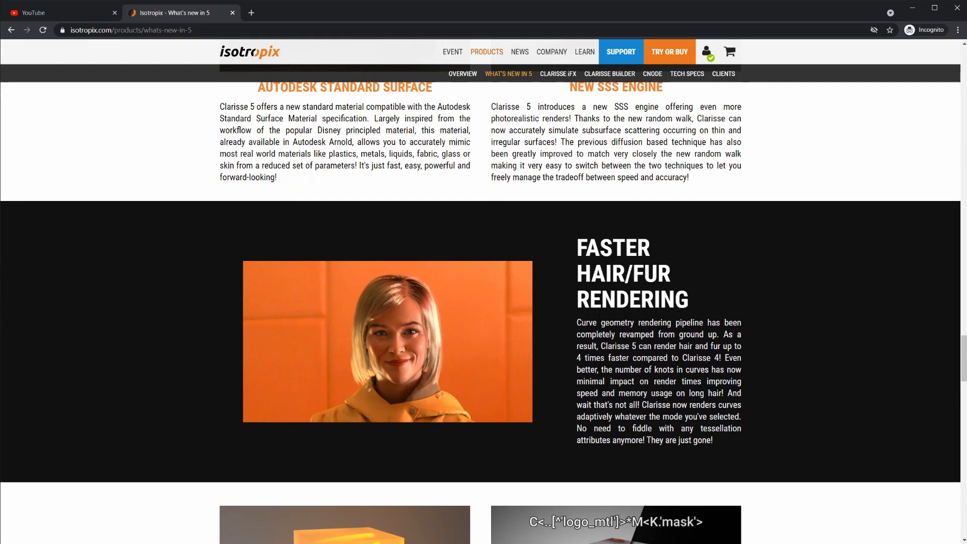
{"action": "scroll", "coordinate": [586, 303], "scroll_direction": "up", "scroll_amount": 2}
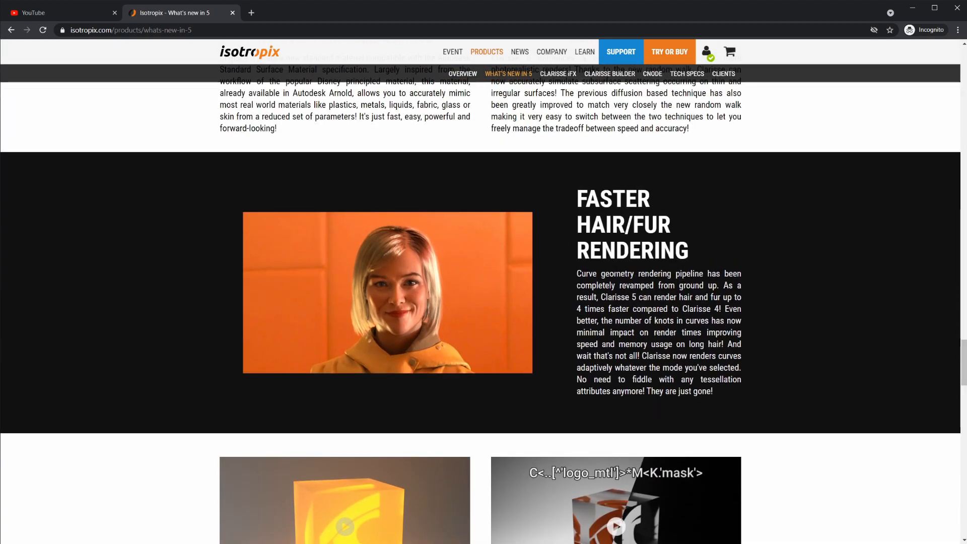
{"action": "scroll", "coordinate": [591, 268], "scroll_direction": "down", "scroll_amount": 4}
{"action": "scroll", "coordinate": [539, 261], "scroll_direction": "up", "scroll_amount": 2}
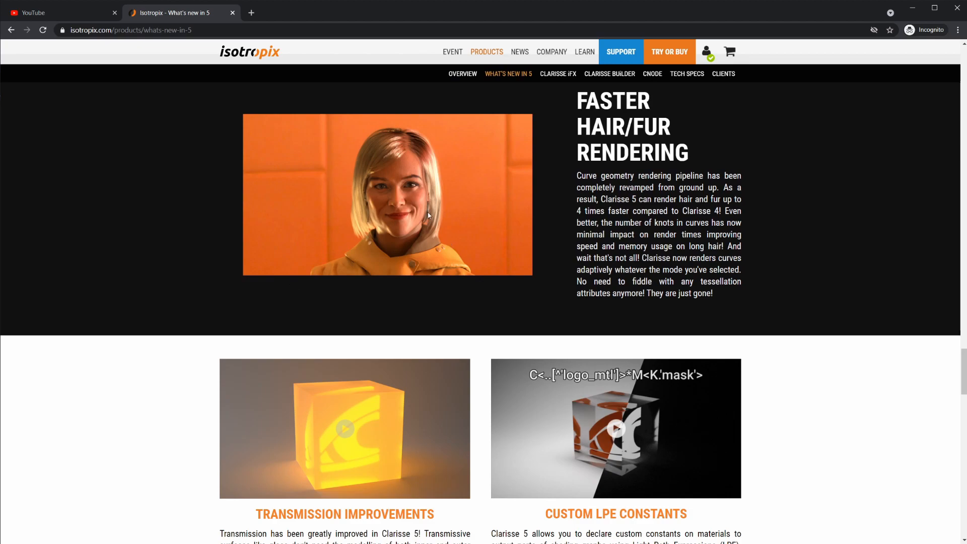
{"action": "scroll", "coordinate": [447, 218], "scroll_direction": "down", "scroll_amount": 4}
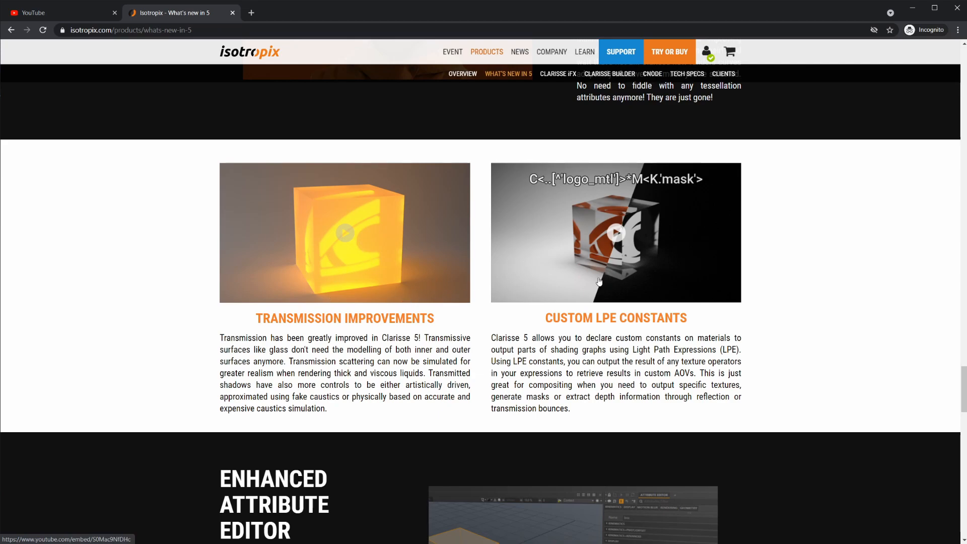
{"action": "scroll", "coordinate": [496, 330], "scroll_direction": "down", "scroll_amount": 1}
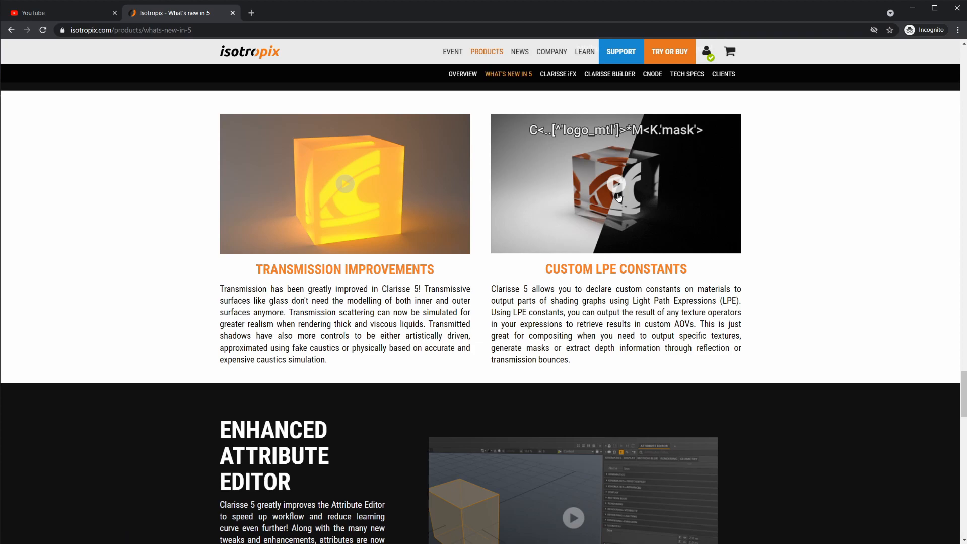
{"action": "scroll", "coordinate": [574, 242], "scroll_direction": "down", "scroll_amount": 4}
{"action": "scroll", "coordinate": [564, 270], "scroll_direction": "up", "scroll_amount": 2}
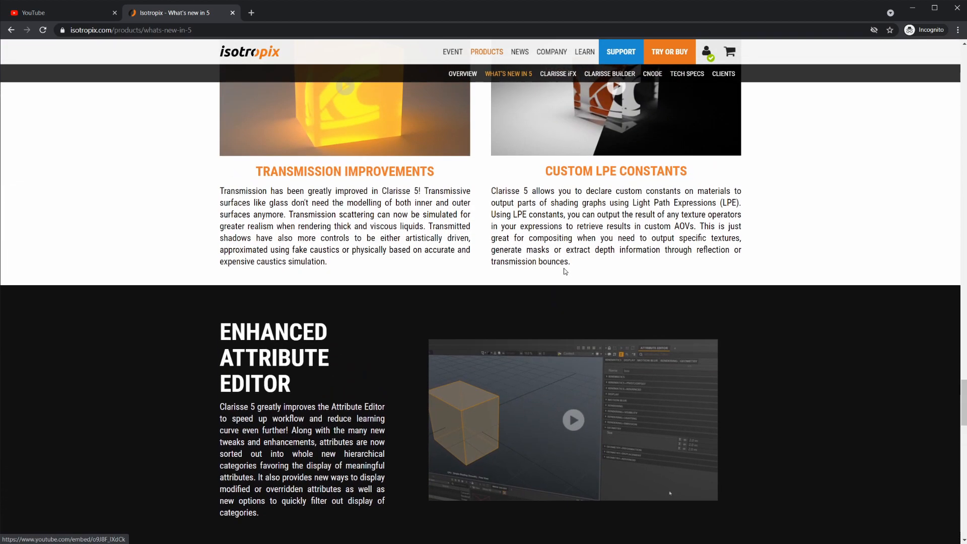
- Review the Transmission Improvements, Custom LPE Constants and Enhanced Attribute Editor sections once more and continue to the Image History Improvements row
{"action": "scroll", "coordinate": [565, 271], "scroll_direction": "up", "scroll_amount": 1}
{"action": "scroll", "coordinate": [571, 233], "scroll_direction": "down", "scroll_amount": 2}
{"action": "scroll", "coordinate": [484, 237], "scroll_direction": "up", "scroll_amount": 2}
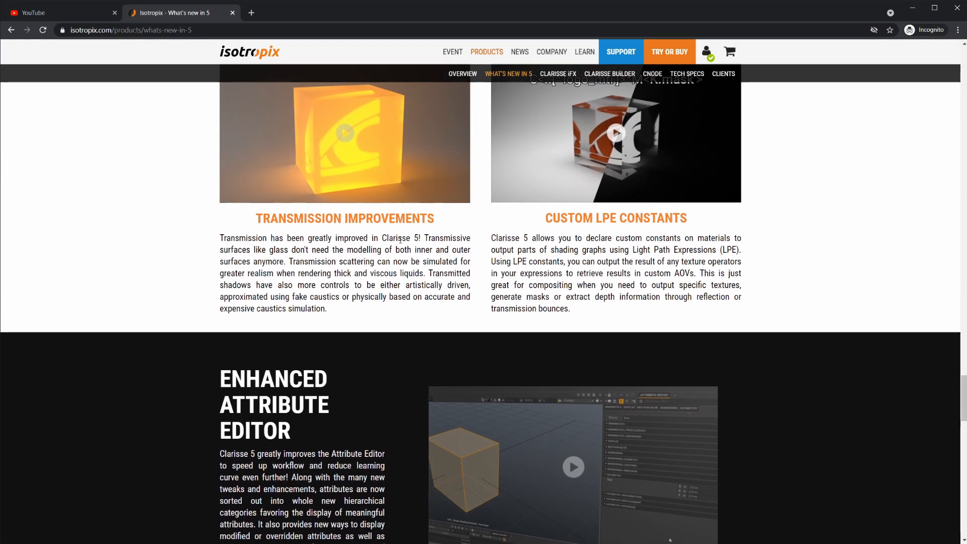
{"action": "scroll", "coordinate": [398, 240], "scroll_direction": "down", "scroll_amount": 3}
{"action": "scroll", "coordinate": [558, 265], "scroll_direction": "down", "scroll_amount": 1}
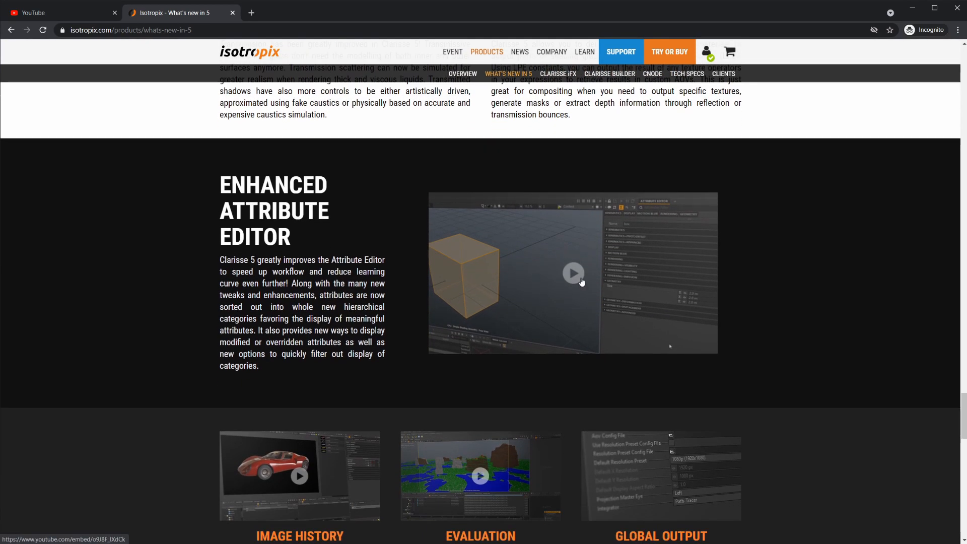
{"action": "scroll", "coordinate": [582, 282], "scroll_direction": "down", "scroll_amount": 6}
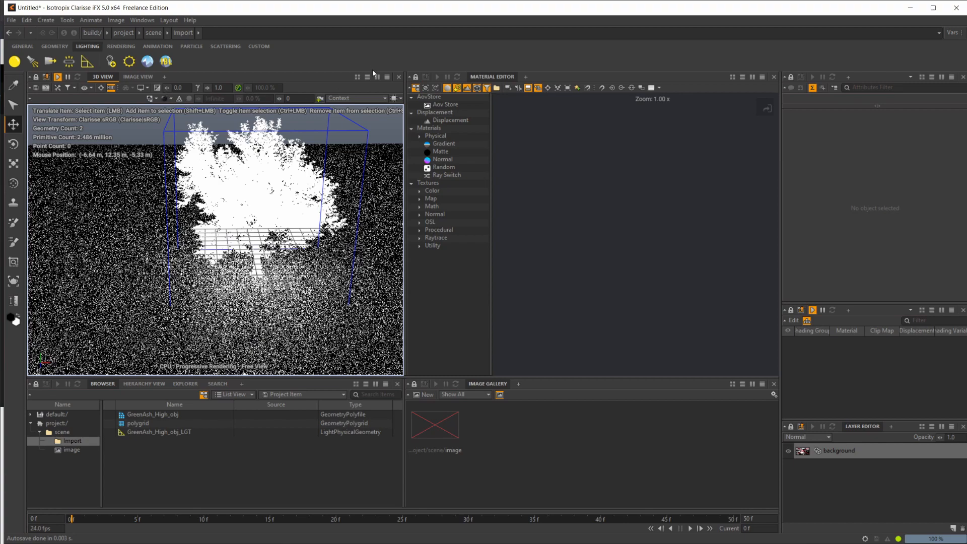
- Switch to Clarisse and examine the evaluation options for refreshing, pausing and playing widgets, including Force Pause, Force Play and Normal Mode
{"action": "left_click", "coordinate": [866, 540]}
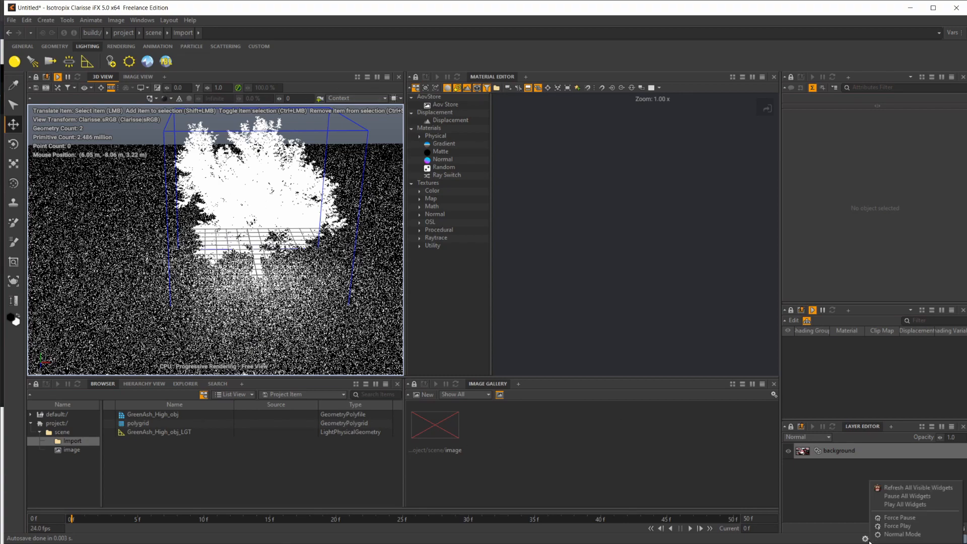
{"action": "left_click", "coordinate": [909, 518]}
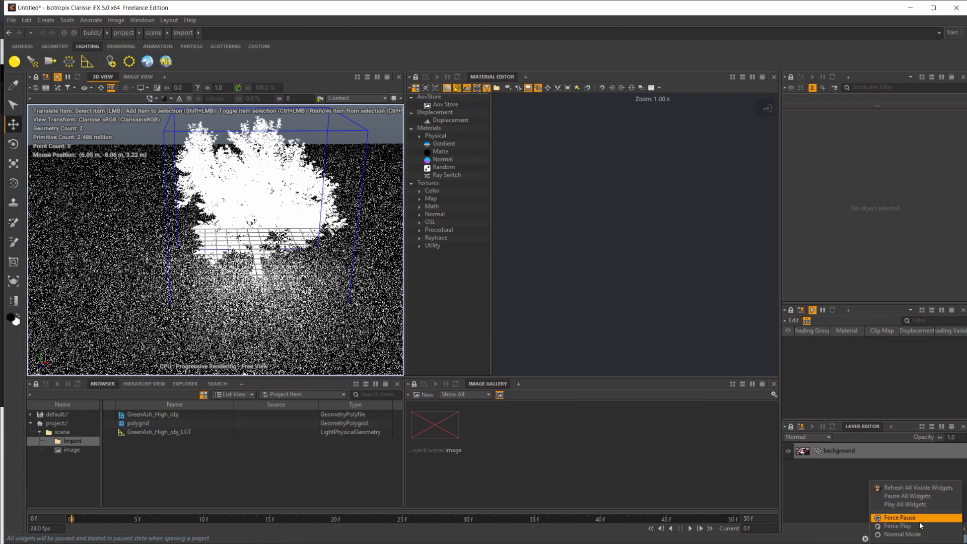
{"action": "left_click", "coordinate": [911, 527]}
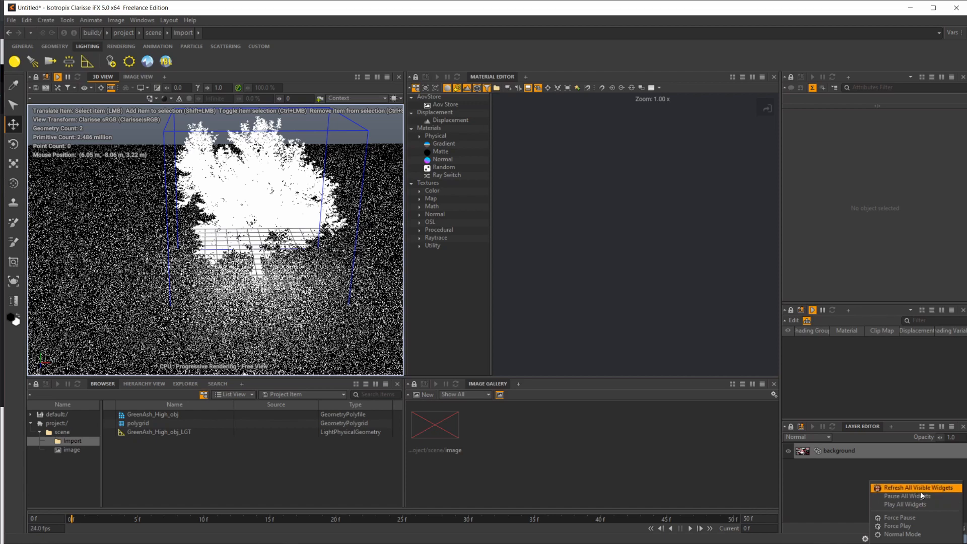
{"action": "left_click", "coordinate": [574, 480]}
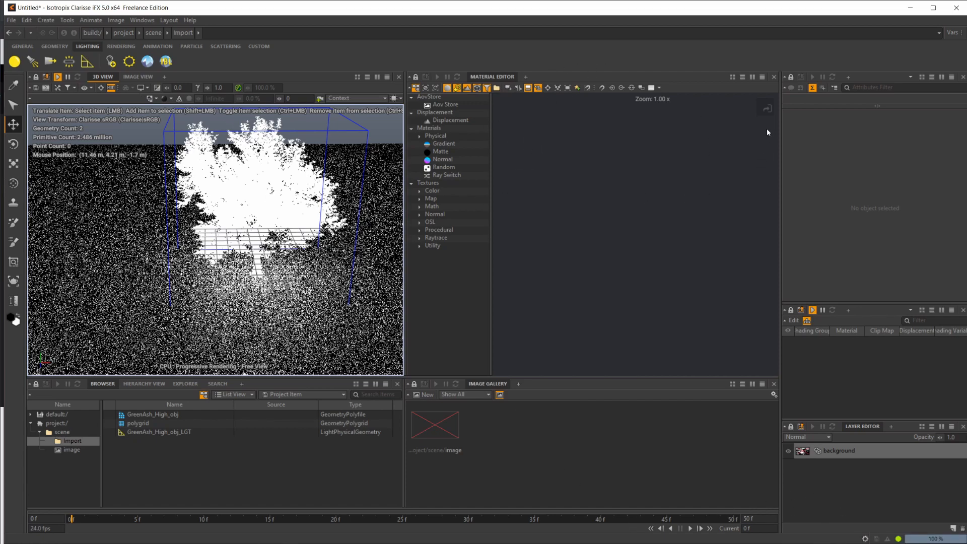
- Return to the browser and review the Image History Improvements, Evaluation Controls and Global Output Resolution Settings sections
{"action": "mouse_move", "coordinate": [303, 543]}
{"action": "left_click", "coordinate": [303, 525]}
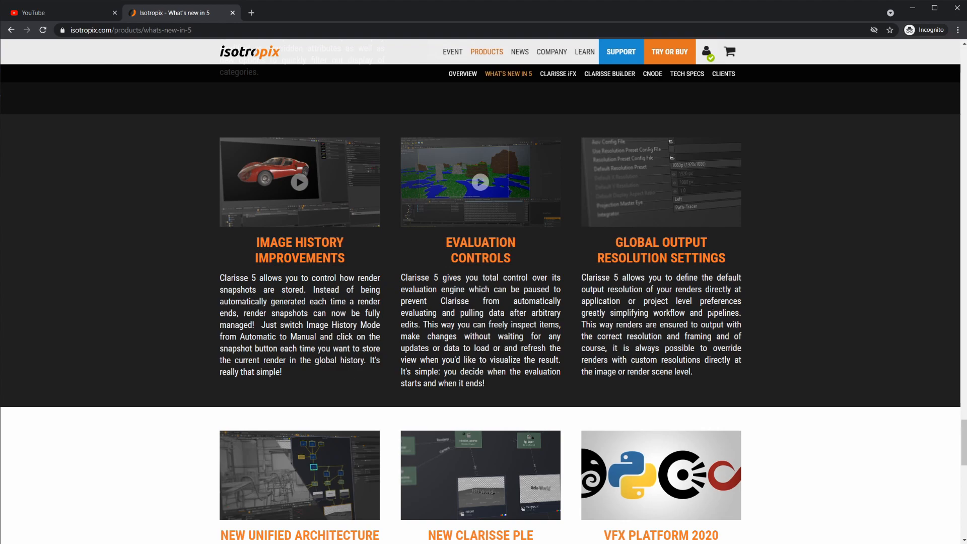
{"action": "scroll", "coordinate": [546, 313], "scroll_direction": "down", "scroll_amount": 1}
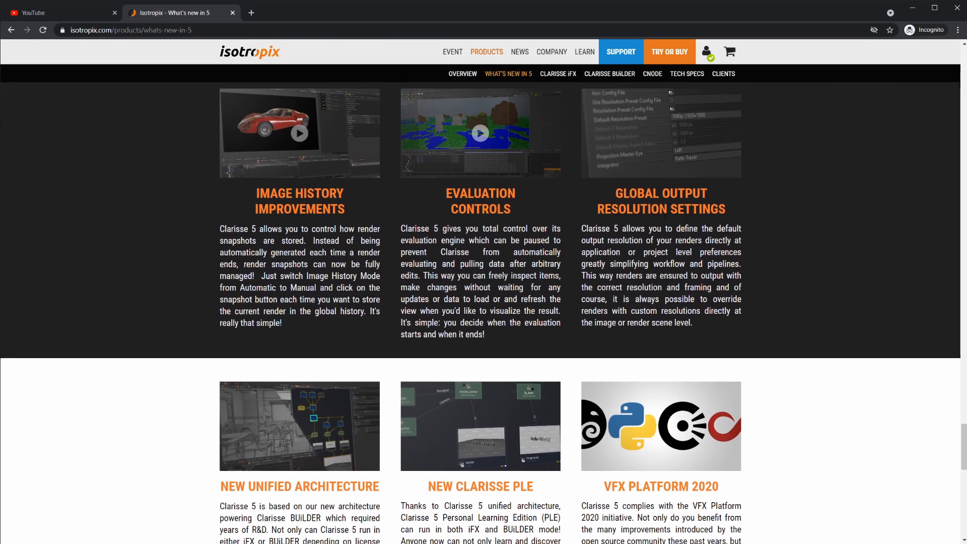
{"action": "scroll", "coordinate": [650, 173], "scroll_direction": "up", "scroll_amount": 1}
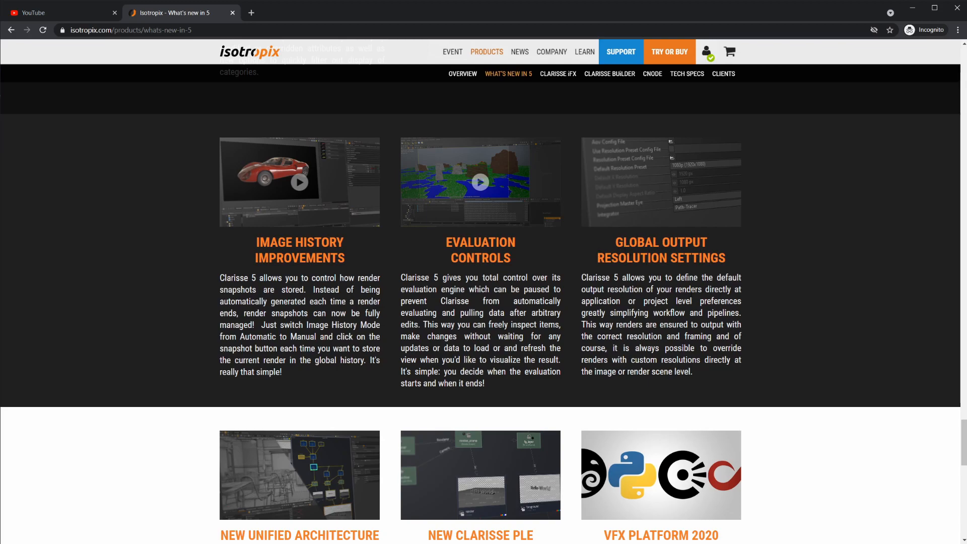
{"action": "left_click_drag", "start_coordinate": [660, 289], "coordinate": [731, 289]}
{"action": "left_click_drag", "start_coordinate": [603, 302], "coordinate": [626, 302]}
{"action": "left_click", "coordinate": [602, 274]}
{"action": "scroll", "coordinate": [570, 181], "scroll_direction": "down", "scroll_amount": 3}
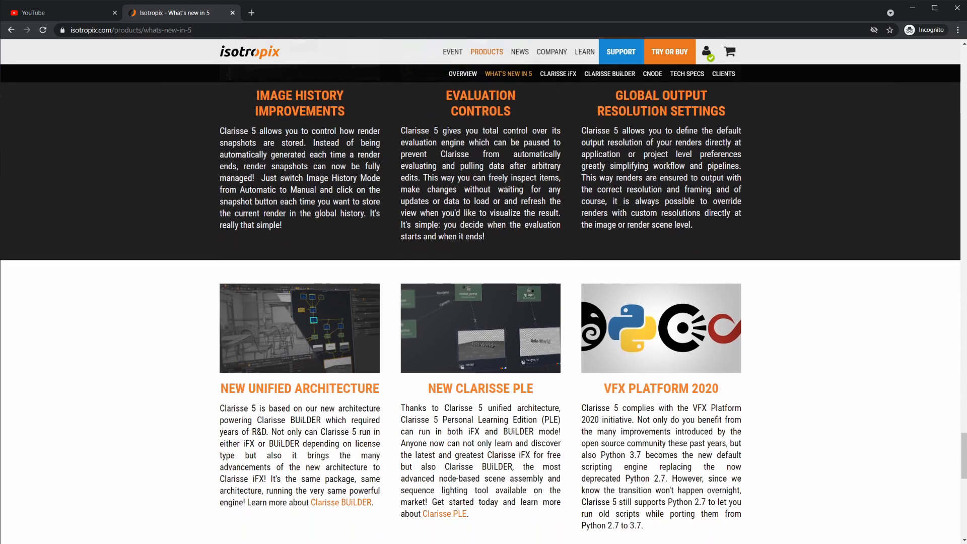
{"action": "scroll", "coordinate": [569, 180], "scroll_direction": "up", "scroll_amount": 2}
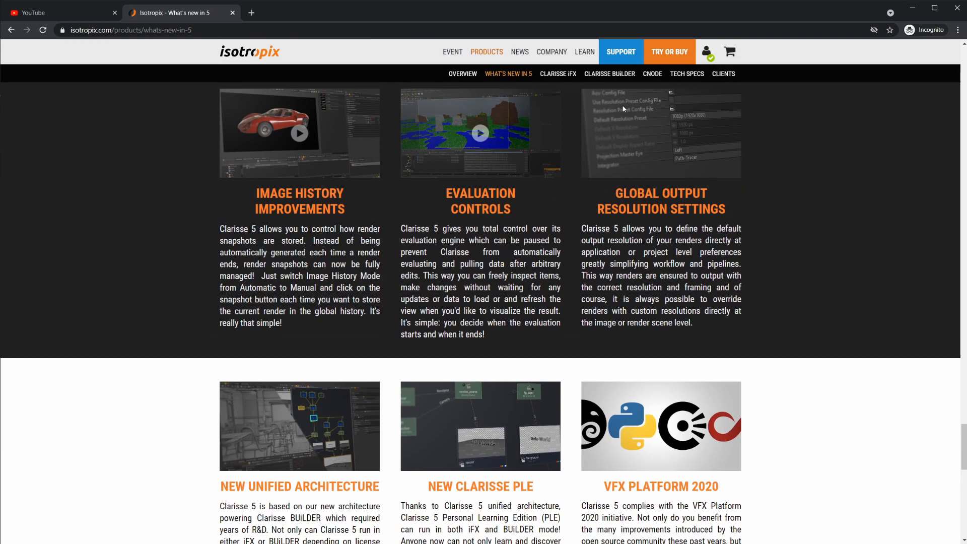
- Review the New Unified Architecture and New Clarisse PLE sections of the What's New page
{"action": "scroll", "coordinate": [417, 369], "scroll_direction": "down", "scroll_amount": 4}
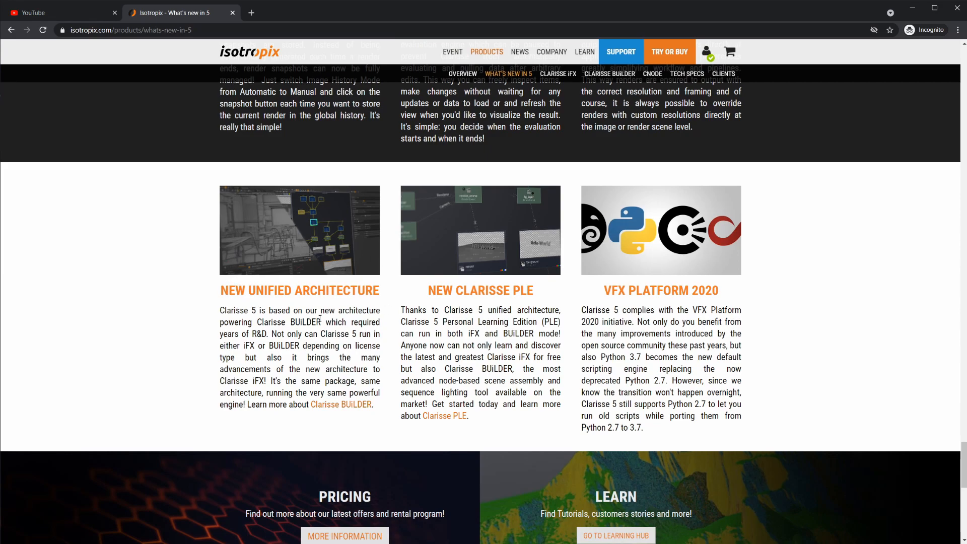
{"action": "left_click_drag", "start_coordinate": [300, 320], "coordinate": [335, 337]}
{"action": "left_click", "coordinate": [332, 355]}
{"action": "left_click_drag", "start_coordinate": [432, 290], "coordinate": [461, 320]}
{"action": "left_click", "coordinate": [484, 337]}
- Examine the VFX Platform 2020 section, highlighting the passages about Python 3.7 replacing Python 2.7
{"action": "left_click_drag", "start_coordinate": [686, 322], "coordinate": [724, 394]}
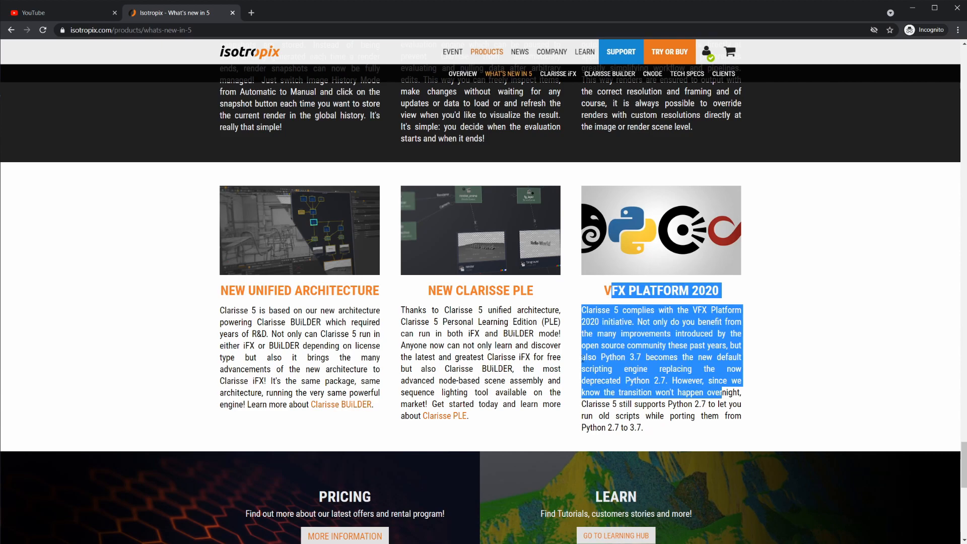
{"action": "left_click", "coordinate": [657, 403]}
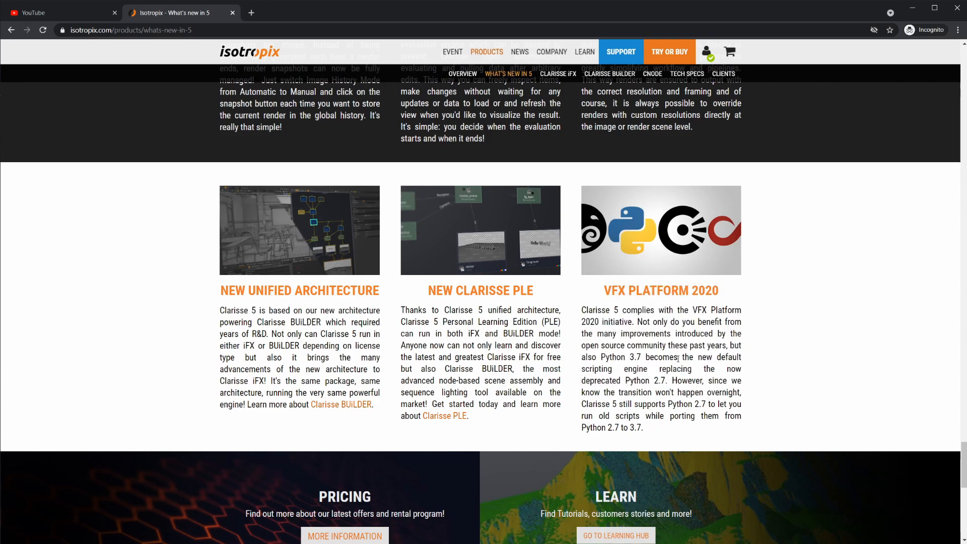
{"action": "left_click_drag", "start_coordinate": [642, 334], "coordinate": [650, 334]}
{"action": "left_click_drag", "start_coordinate": [618, 380], "coordinate": [665, 392]}
{"action": "left_click", "coordinate": [675, 372]}
{"action": "scroll", "coordinate": [684, 371], "scroll_direction": "up", "scroll_amount": 2}
{"action": "left_click_drag", "start_coordinate": [710, 490], "coordinate": [625, 441]}
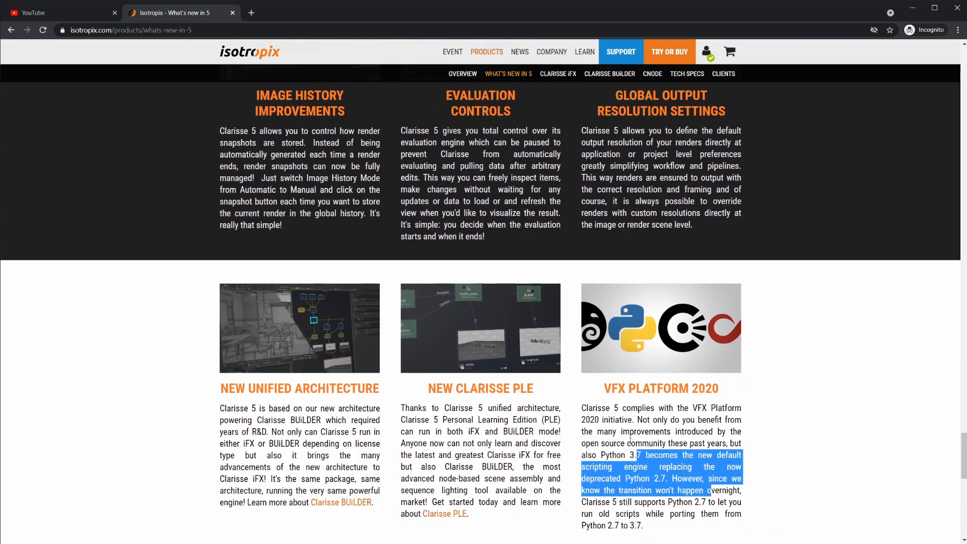
{"action": "left_click", "coordinate": [654, 432]}
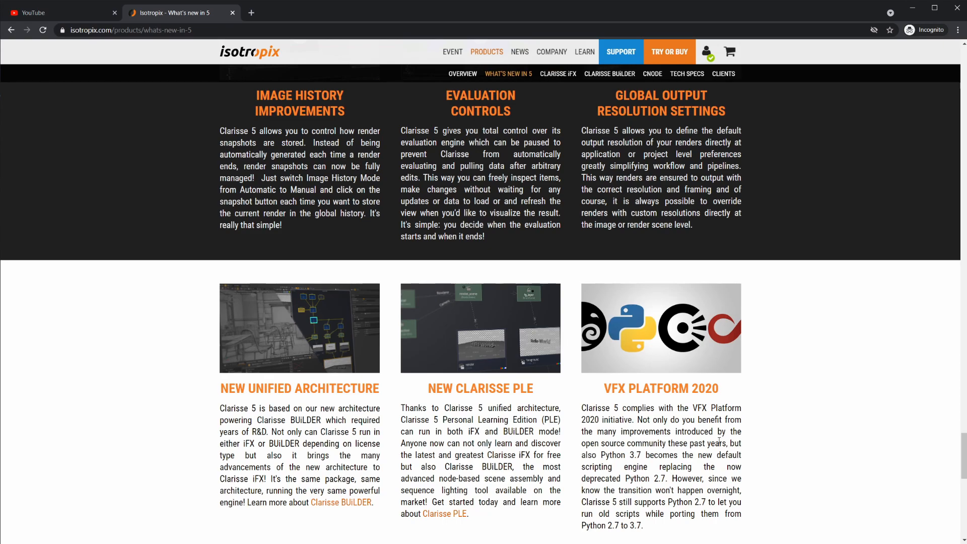
{"action": "scroll", "coordinate": [644, 405], "scroll_direction": "down", "scroll_amount": 1}
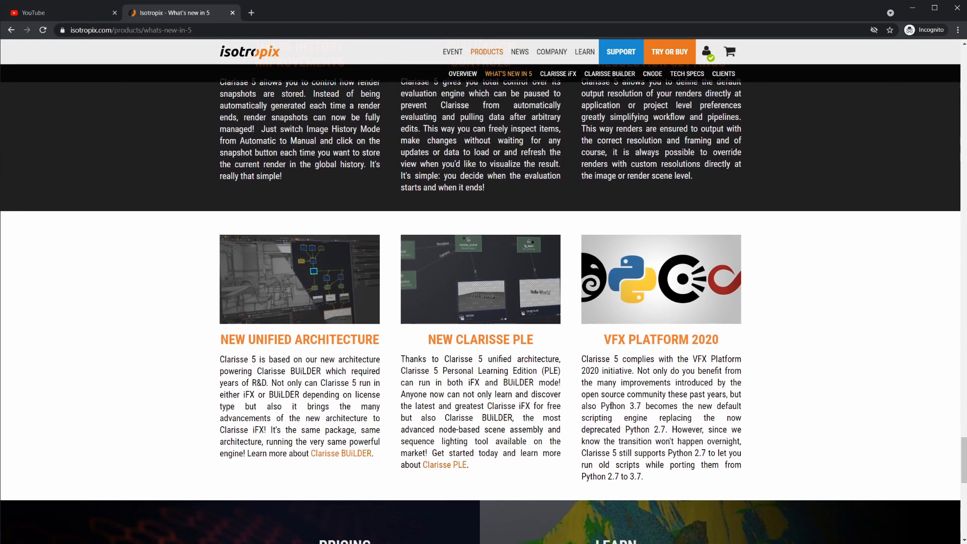
{"action": "left_click_drag", "start_coordinate": [628, 406], "coordinate": [668, 430]}
{"action": "left_click", "coordinate": [638, 451]}
{"action": "scroll", "coordinate": [632, 443], "scroll_direction": "down", "scroll_amount": 1}
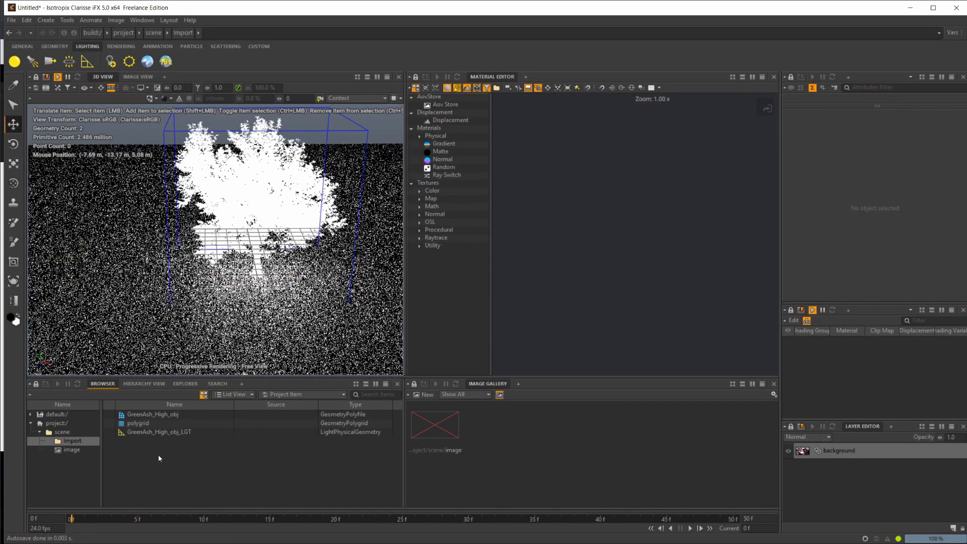
- Switch to Clarisse and delete the import context from the scene
{"action": "left_click", "coordinate": [69, 442]}
{"action": "left_click", "coordinate": [76, 433]}
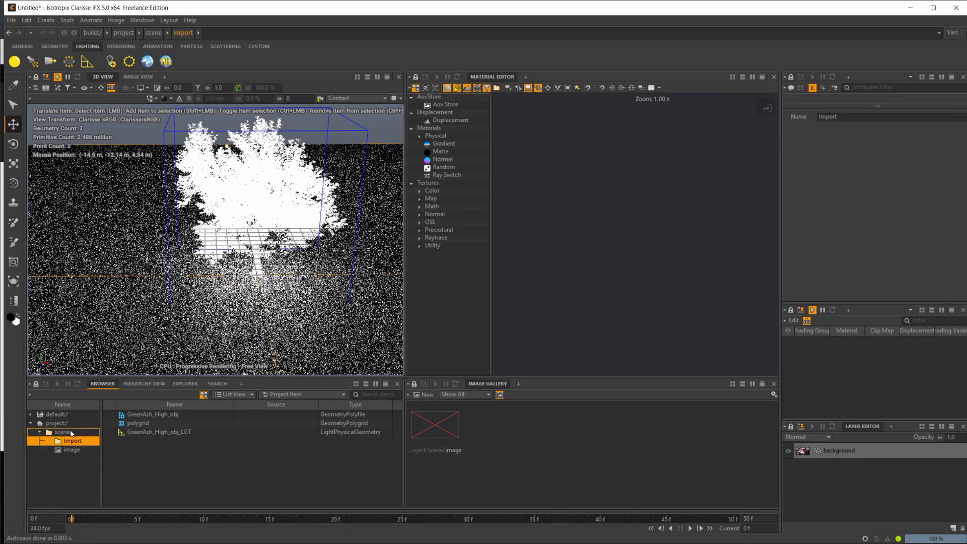
{"action": "left_click", "coordinate": [152, 414]}
{"action": "key", "text": "Delete"}
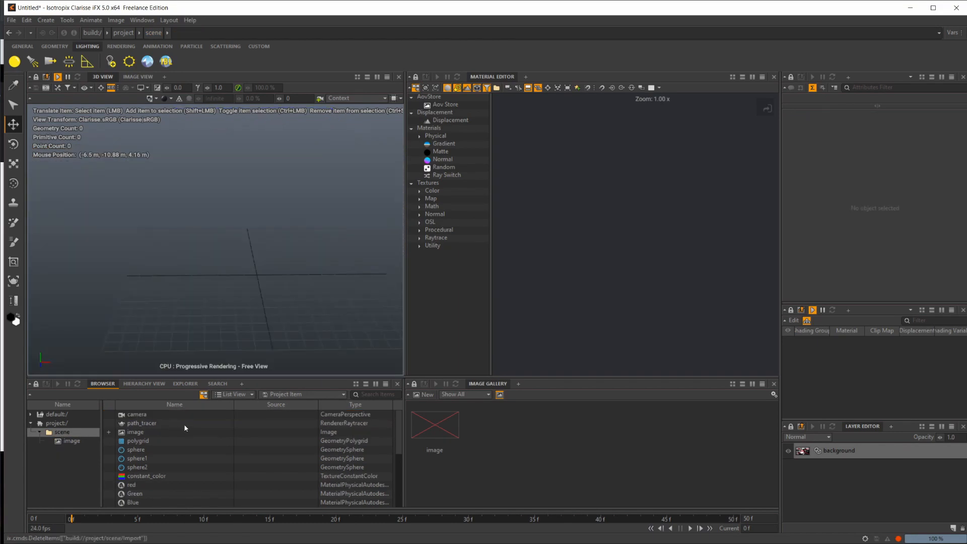
- Try a distant light on the emissive spheres scene in the rendered image and undo it
{"action": "left_click", "coordinate": [132, 66]}
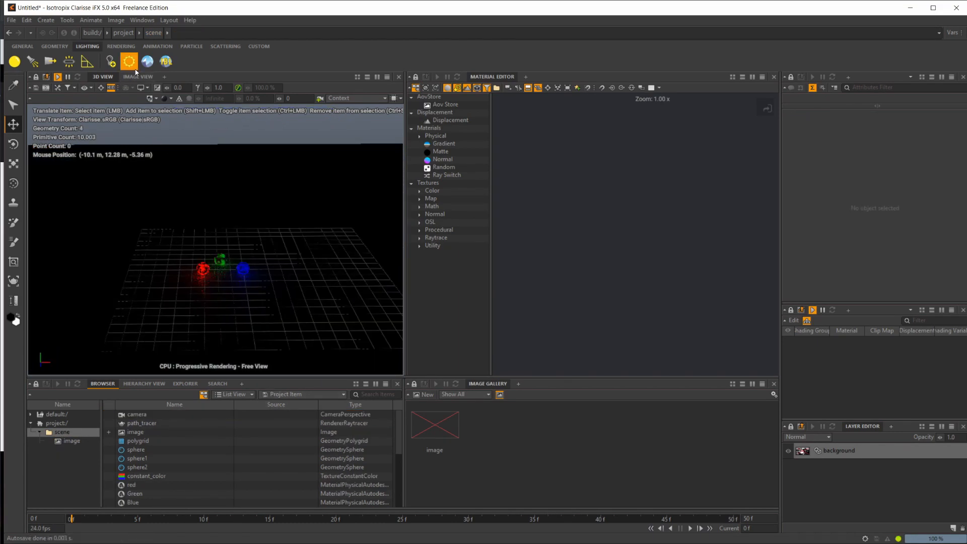
{"action": "left_click", "coordinate": [142, 79]}
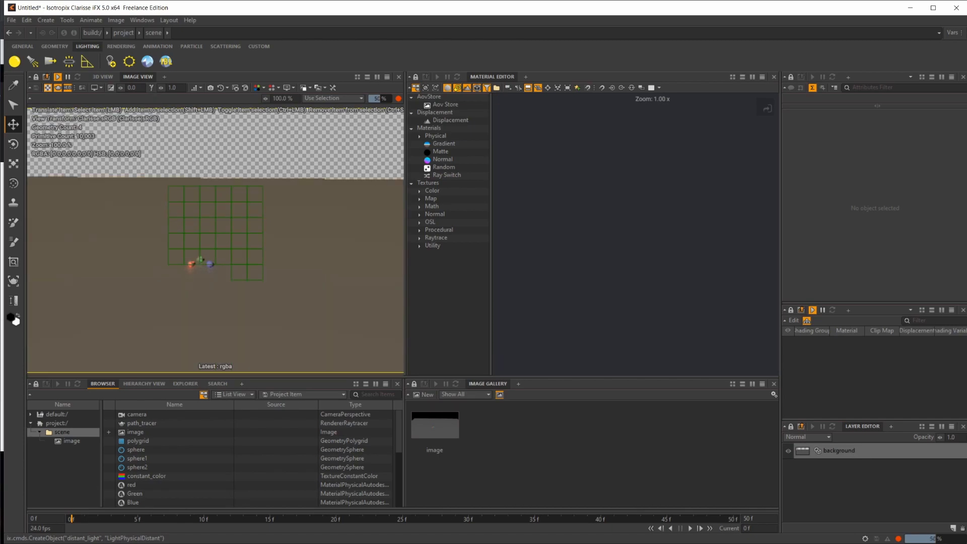
{"action": "key", "text": "ctrl+z"}
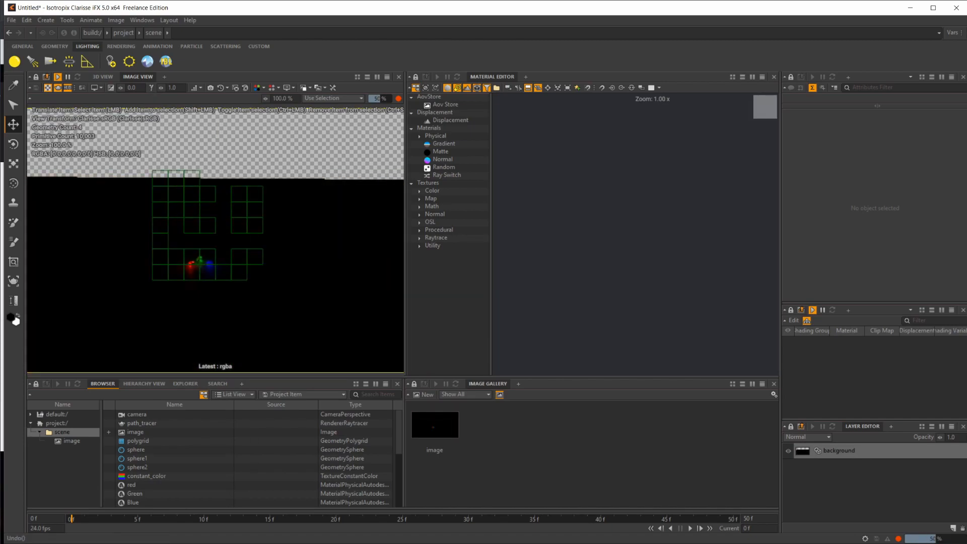
- Look through the scene camera and frame the red, green and blue emissive spheres closely in the rendered image
{"action": "left_click", "coordinate": [107, 77]}
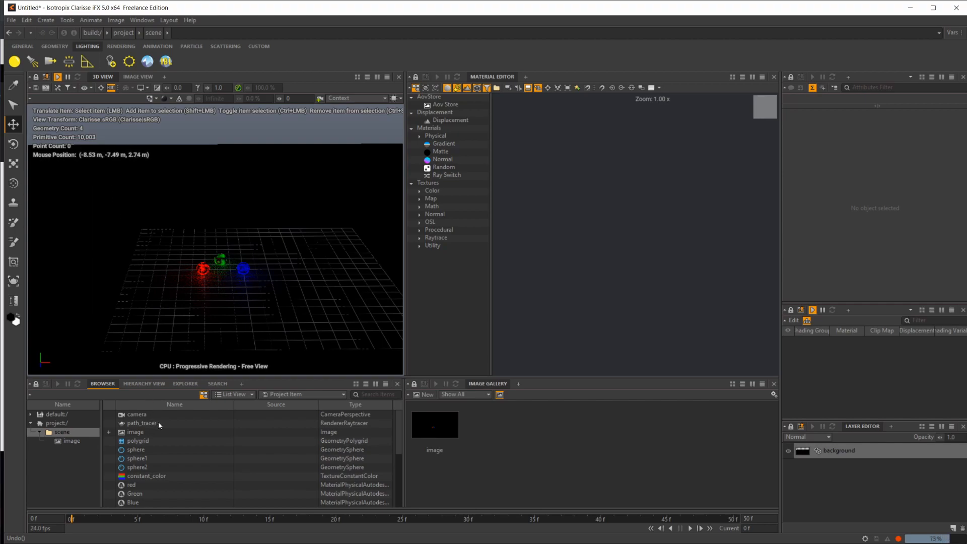
{"action": "left_click_drag", "start_coordinate": [143, 415], "coordinate": [86, 89]}
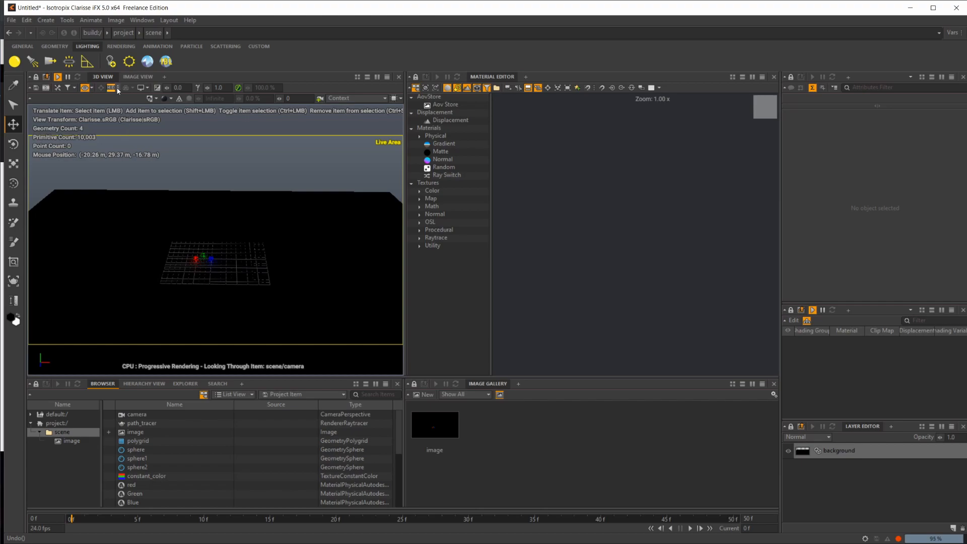
{"action": "left_click", "coordinate": [138, 78]}
{"action": "right_click_drag", "start_coordinate": [216, 241], "coordinate": [302, 242], "text": "alt"}
{"action": "middle_click_drag", "start_coordinate": [166, 312], "coordinate": [281, 164], "text": "alt"}
{"action": "left_click_drag", "start_coordinate": [146, 272], "coordinate": [140, 318], "text": "alt"}
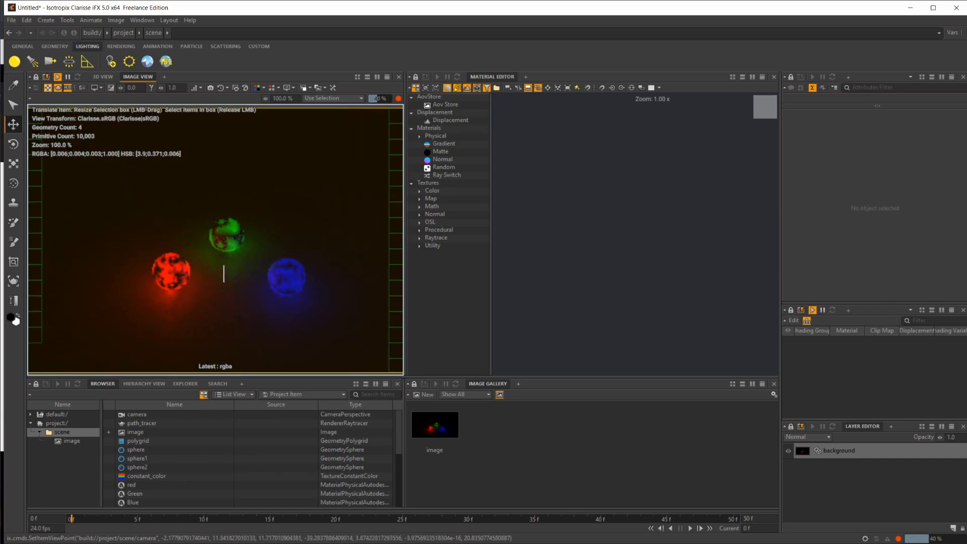
{"action": "left_click", "coordinate": [222, 274]}
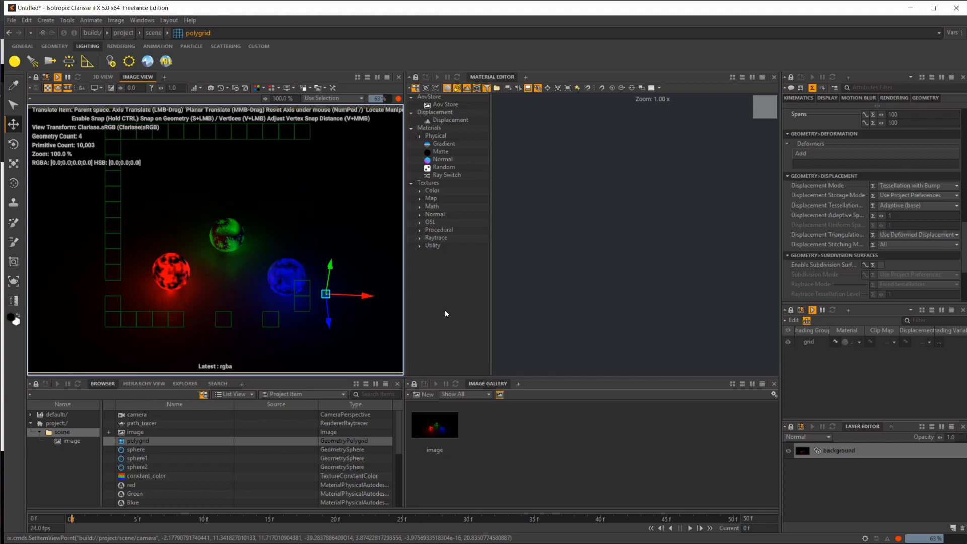
{"action": "middle_click_drag", "start_coordinate": [327, 317], "coordinate": [314, 304], "text": "alt"}
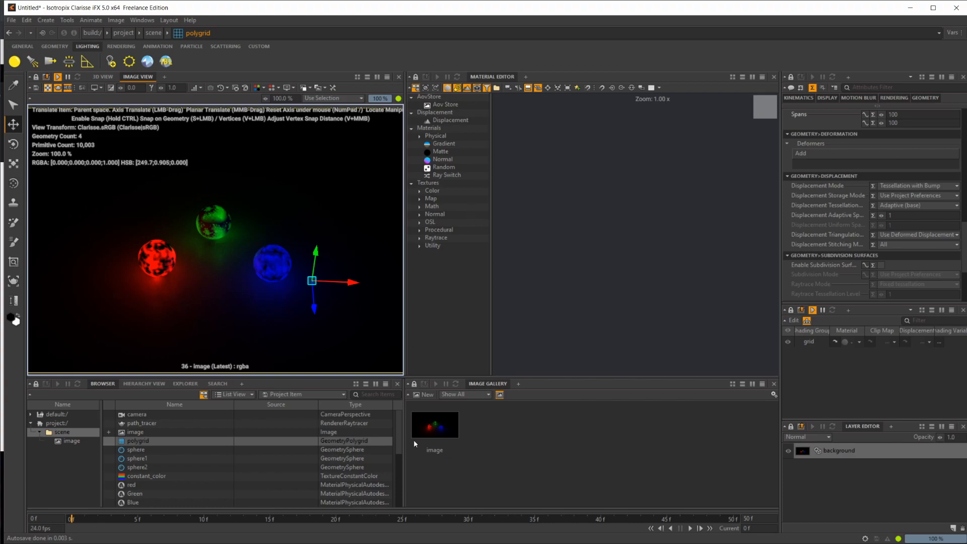
{"action": "mouse_move", "coordinate": [414, 443]}
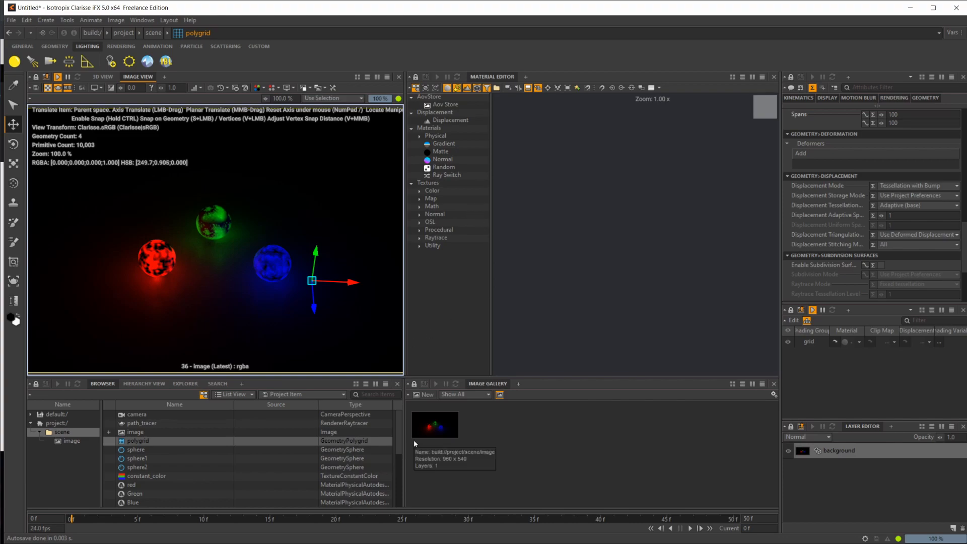